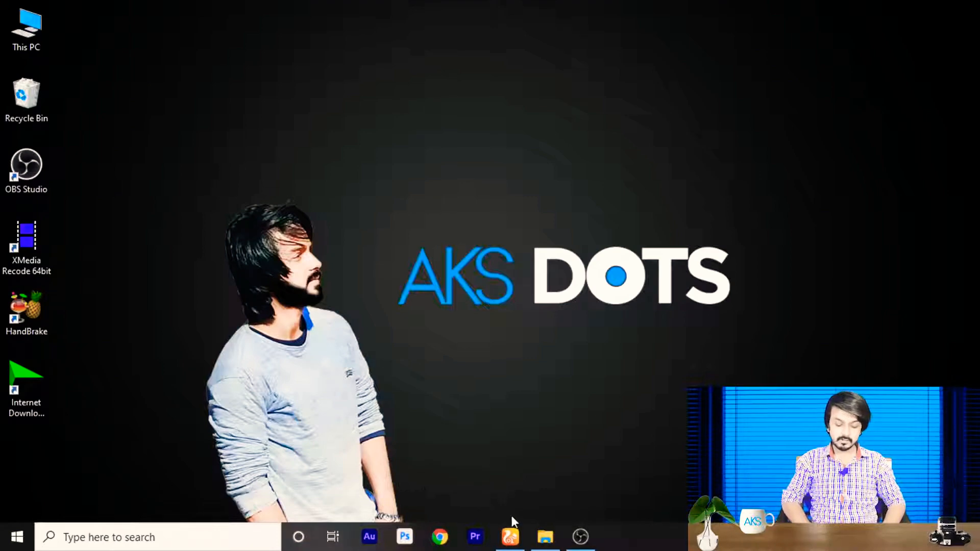
# Bring up the Fiverr profile in the browser, then open FIVERR SEO.xlsx in Excel.
pyautogui.click(510, 537)
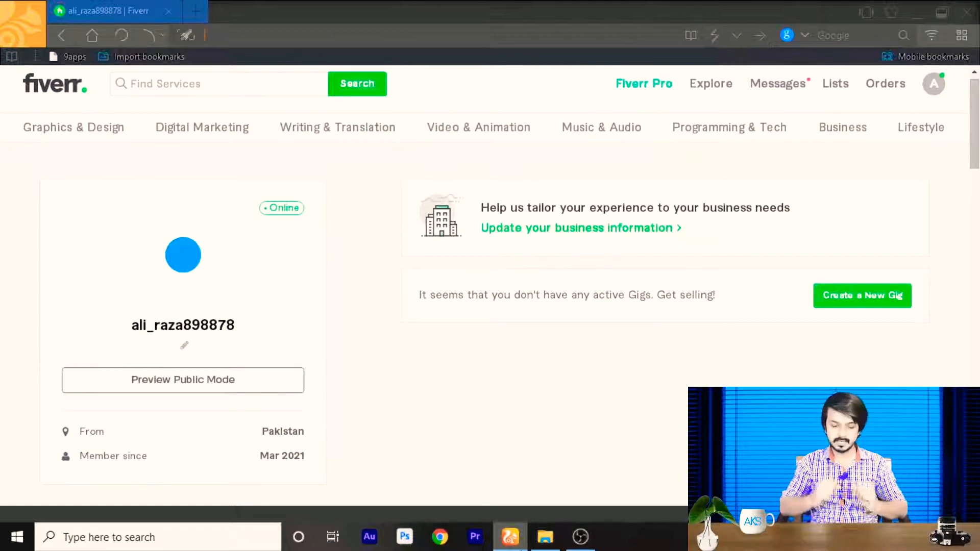
pyautogui.click(557, 533)
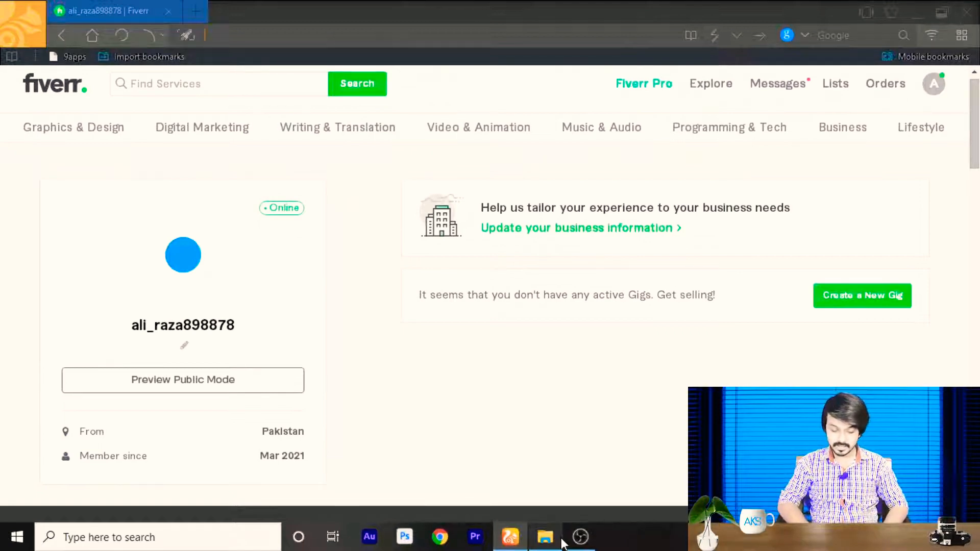
pyautogui.click(534, 107)
pyautogui.rightClick(533, 107)
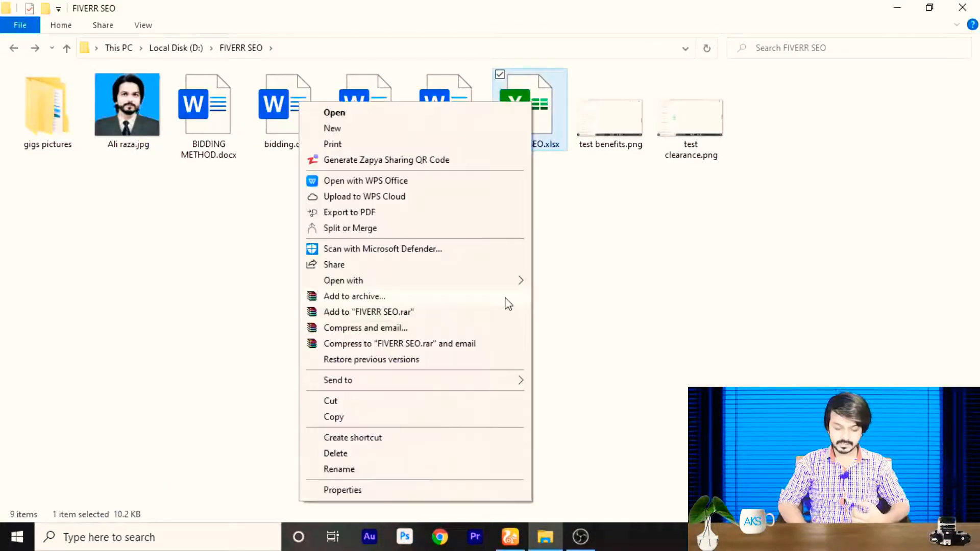
pyautogui.moveTo(508, 284)
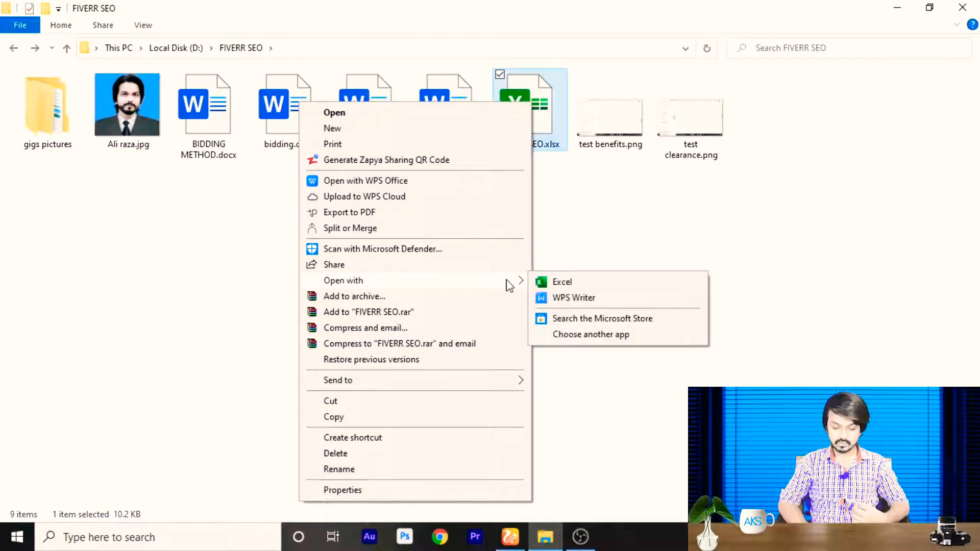
pyautogui.click(562, 282)
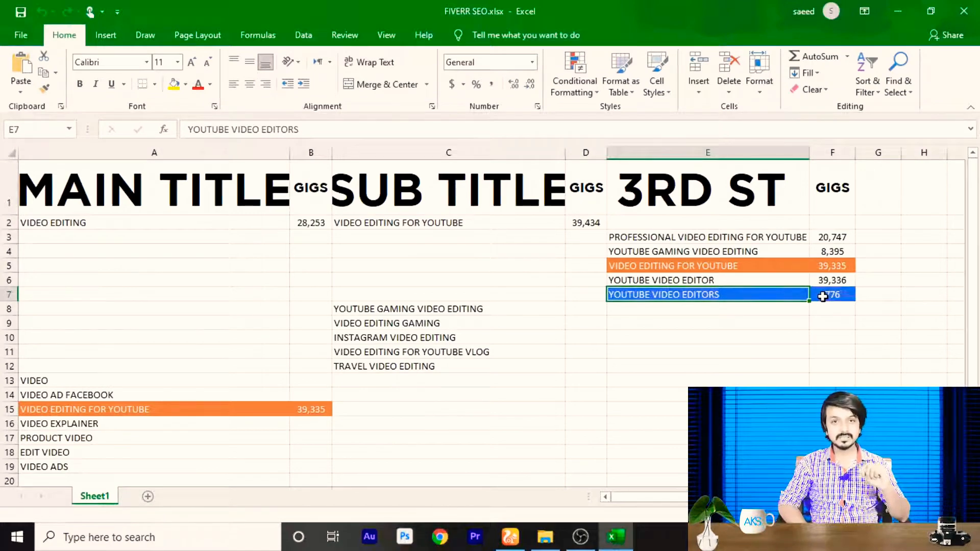
# Check the 776 gig count in cell F7, then go back to the Fiverr profile page.
pyautogui.click(823, 296)
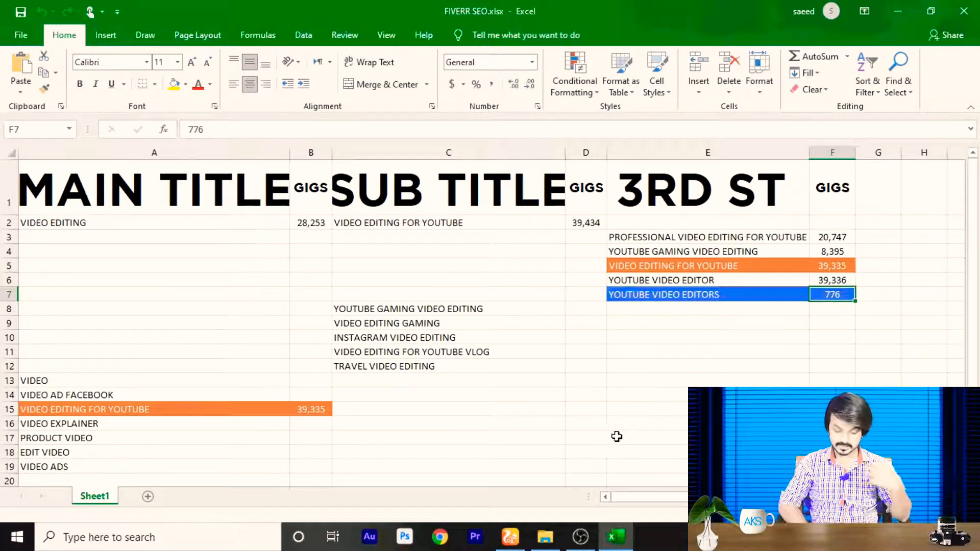
pyautogui.click(517, 540)
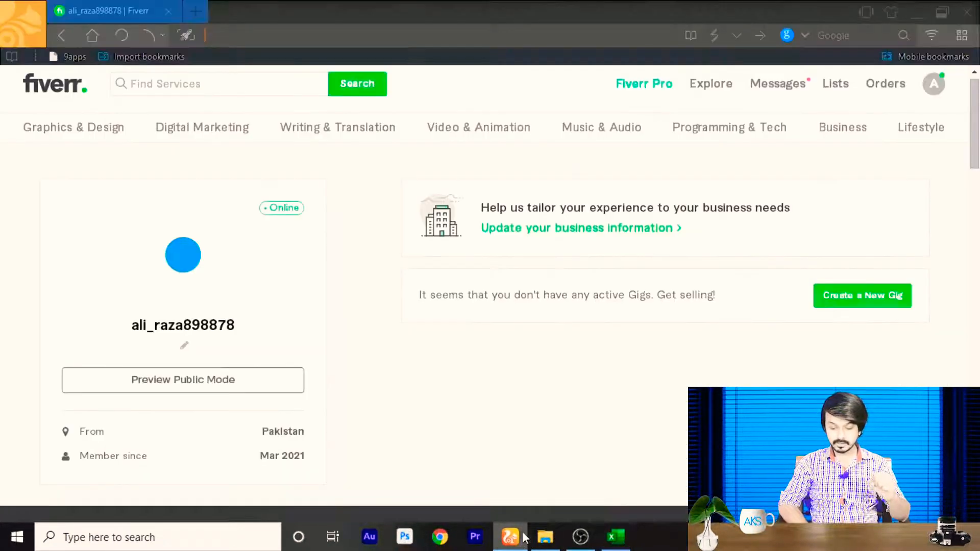
# Start a new gig and continue past the profile-tips and things-to-avoid onboarding pages.
pyautogui.click(859, 309)
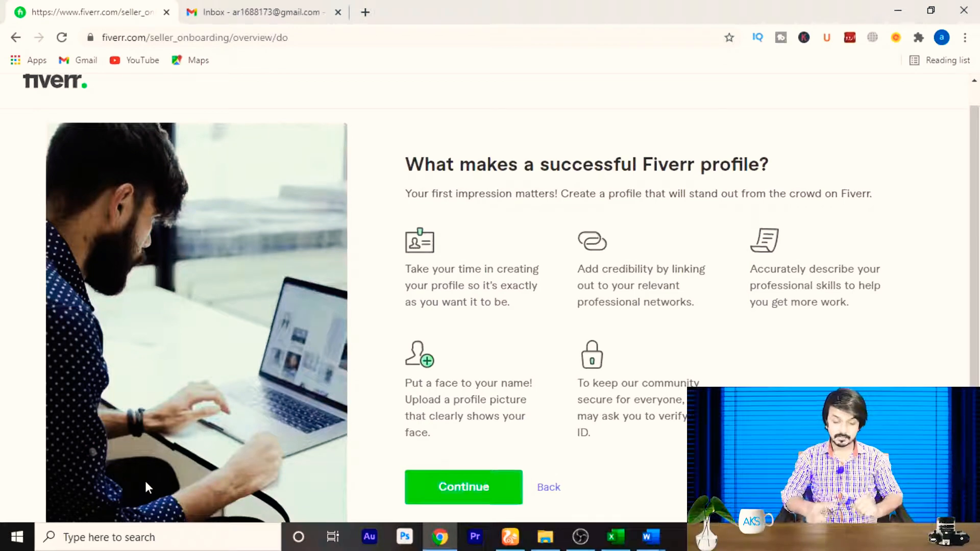
pyautogui.click(443, 491)
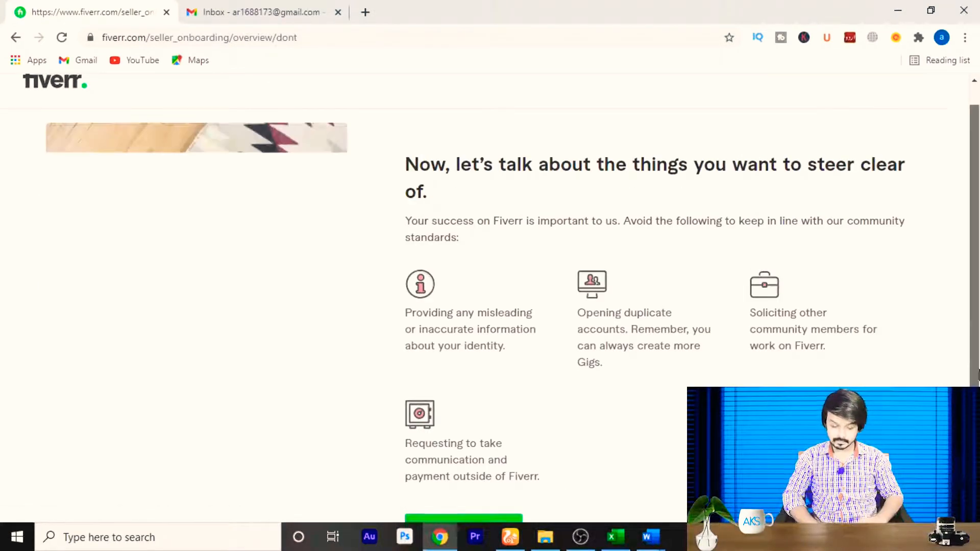
pyautogui.scroll(-1, 443, 493)
pyautogui.click(449, 488)
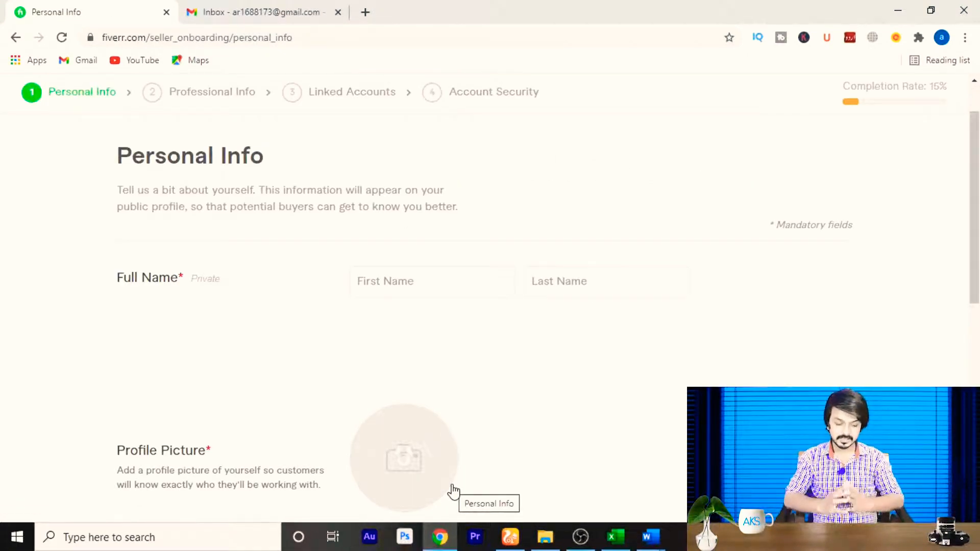
# Enter the seller's first name and last name on the Personal Info form.
pyautogui.click(403, 287)
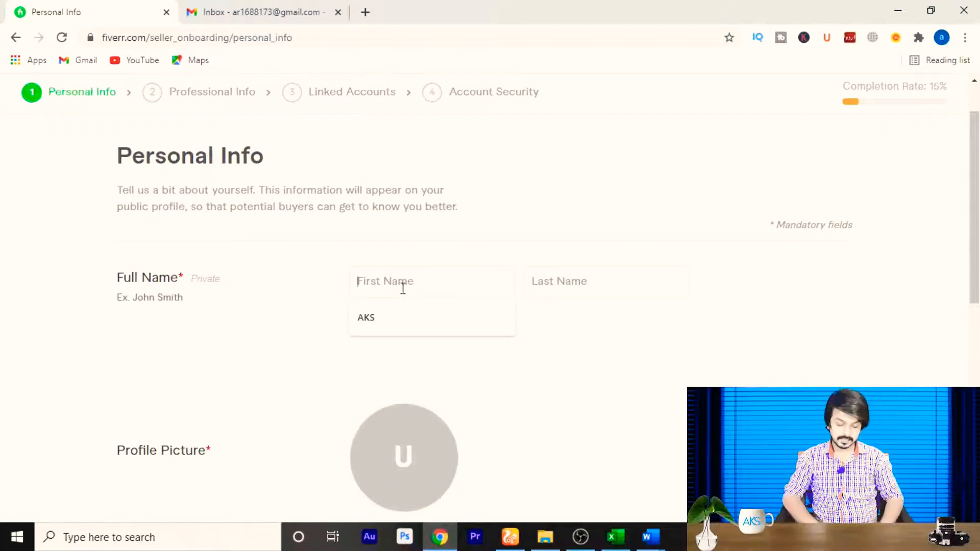
pyautogui.write('ALI')
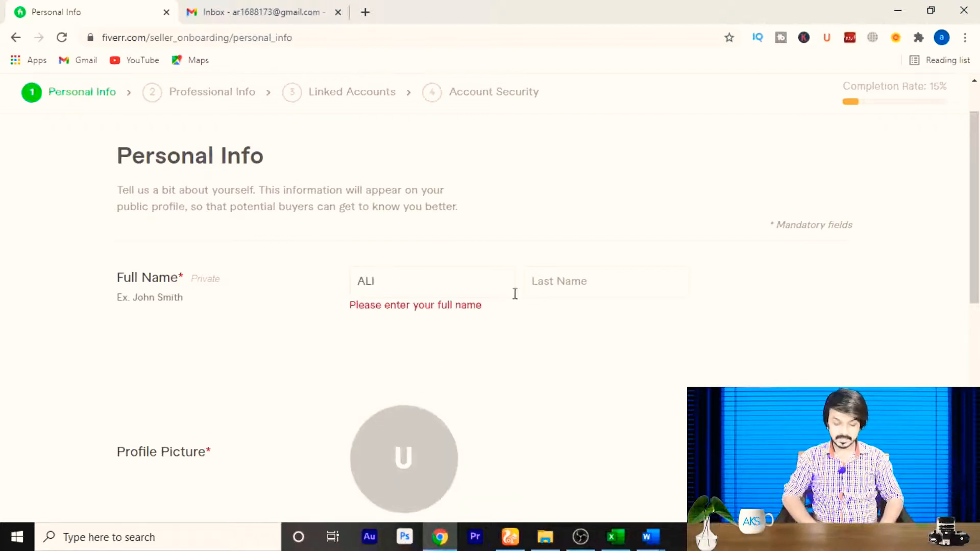
pyautogui.click(554, 289)
pyautogui.write('RAZA')
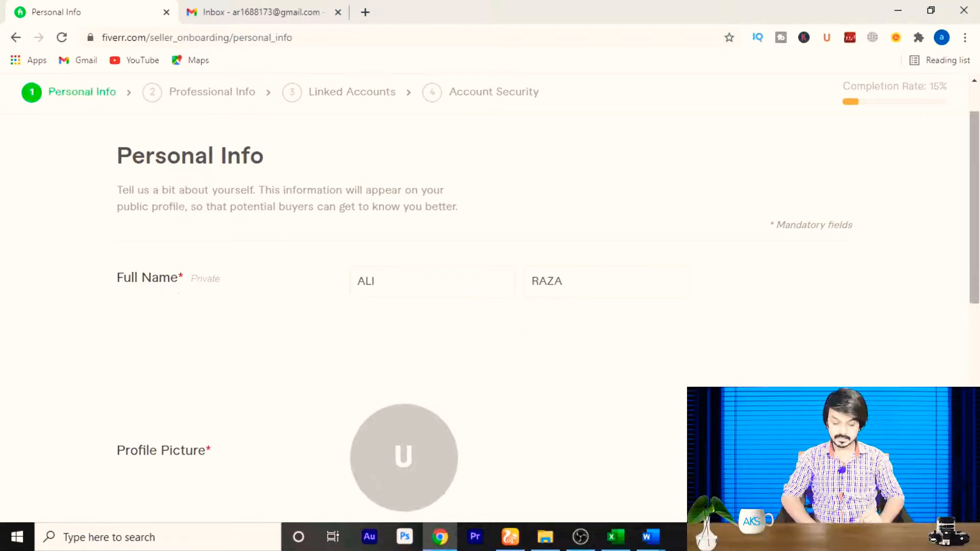
pyautogui.scroll(-7, 490, 293)
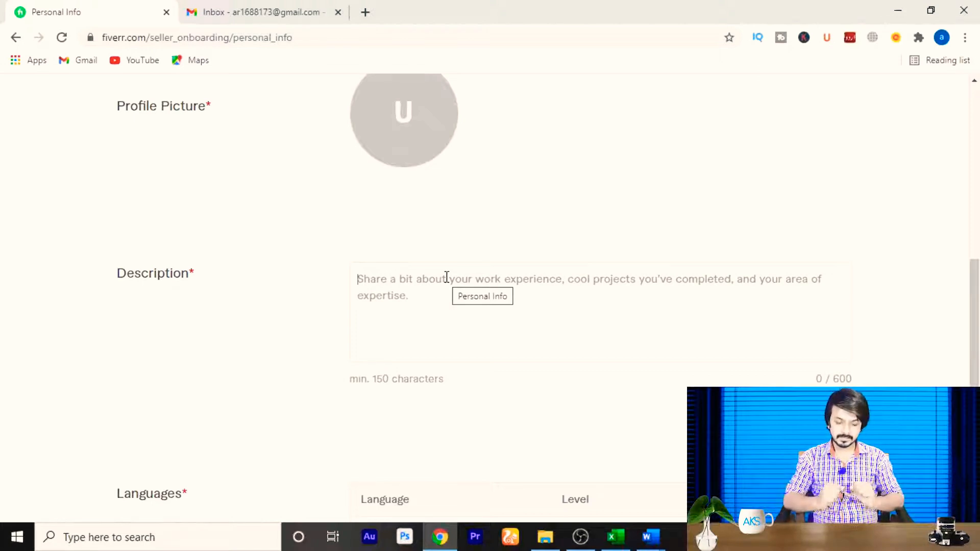
# Paste the prepared profile description and add Dutch at Conversational proficiency.
pyautogui.write('Hi, ALI is here ,I have more than 3 years of High quality experience in the field of video editing. Reach me for expert services like graphic Design/ Brand Identity/ Video Editing. My main areas of expertise are YouTube, Facebook, Twitter and Instagram. Check my portfolio\'s on my You Tube channel "AKS DOTS" I work with my customers until they are 100% Happy with my work, nothing less! Kindly contact me to get the feel of my service through PMB or Video call on skype.')
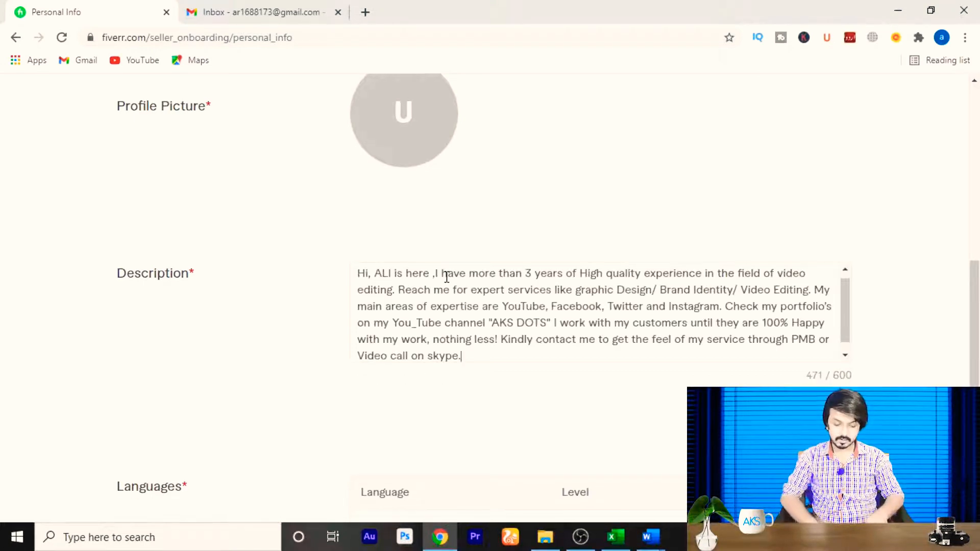
pyautogui.moveTo(974, 363); pyautogui.dragTo(975, 420)
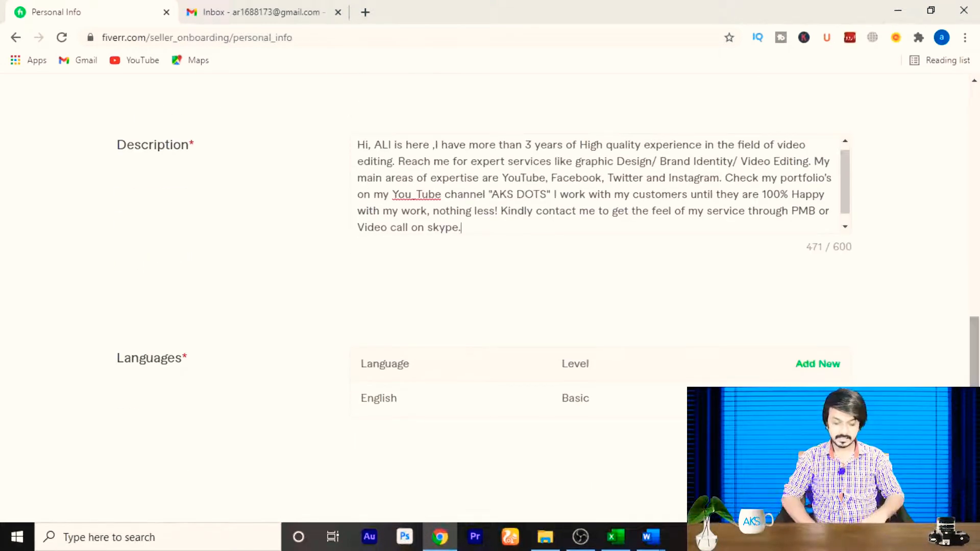
pyautogui.click(815, 365)
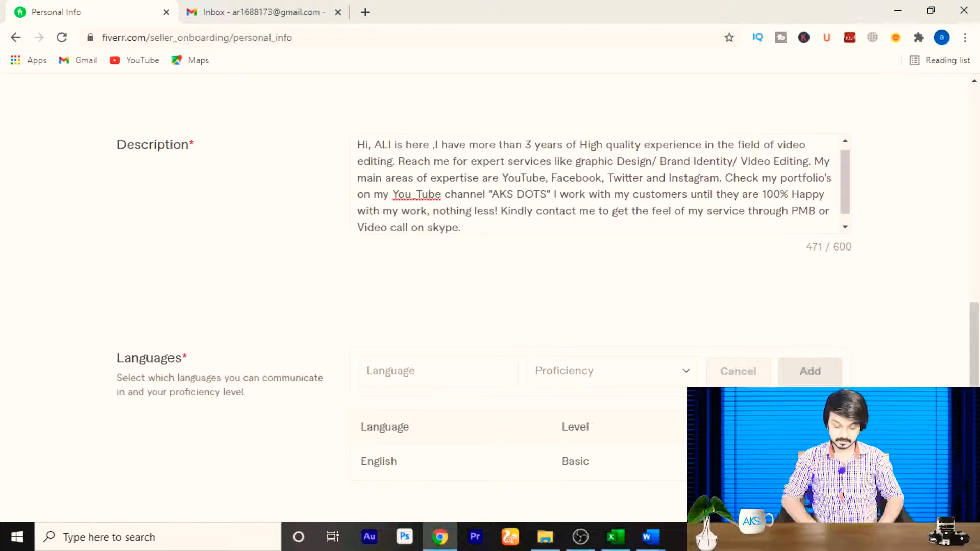
pyautogui.click(471, 377)
pyautogui.write('DUTCH')
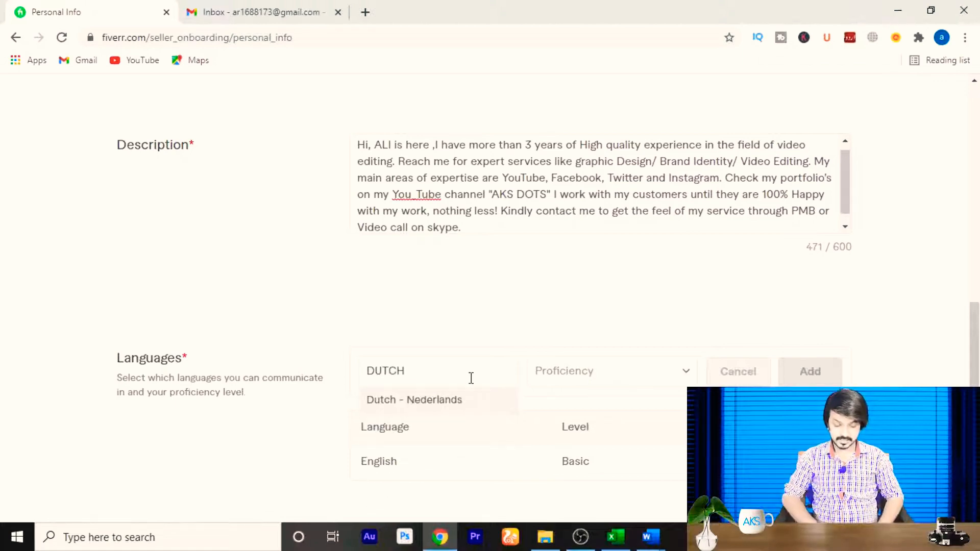
pyautogui.click(469, 406)
pyautogui.click(646, 371)
pyautogui.click(636, 411)
pyautogui.click(833, 372)
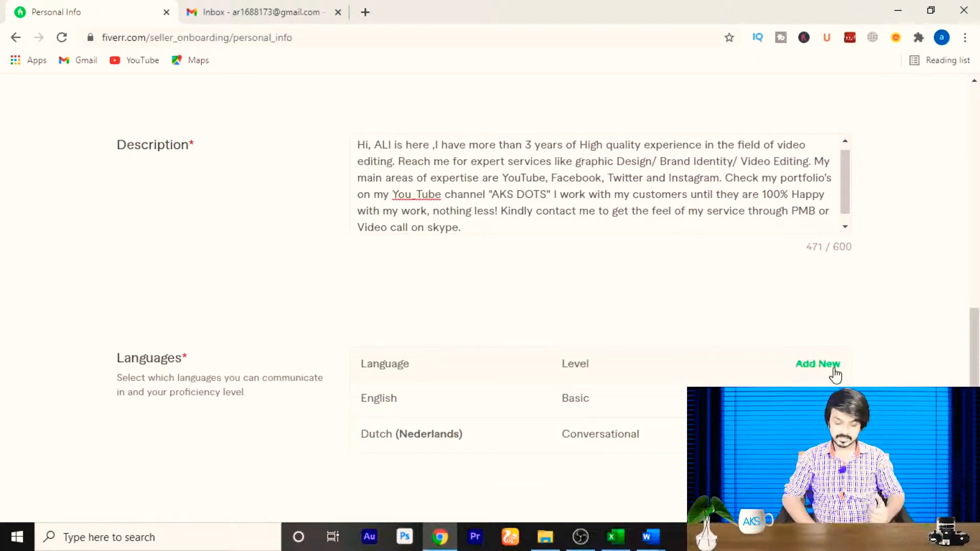
# Add German - Deutsch as a language at Conversational proficiency.
pyautogui.click(823, 367)
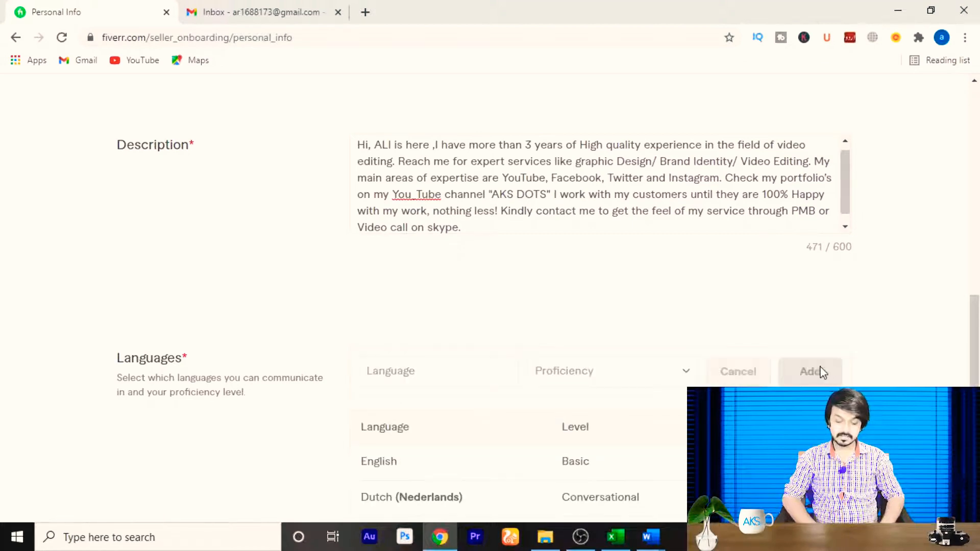
pyautogui.click(438, 377)
pyautogui.write('GER')
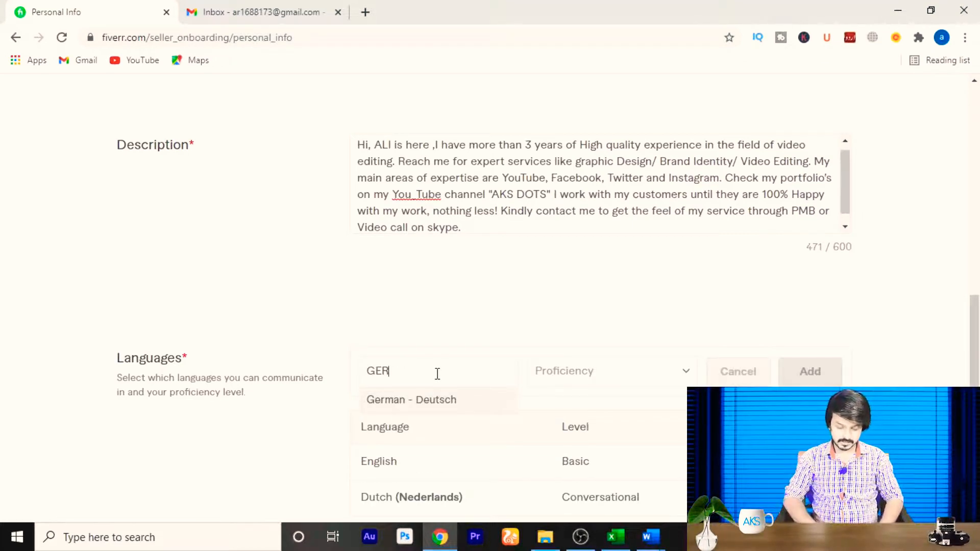
pyautogui.click(440, 399)
pyautogui.click(566, 381)
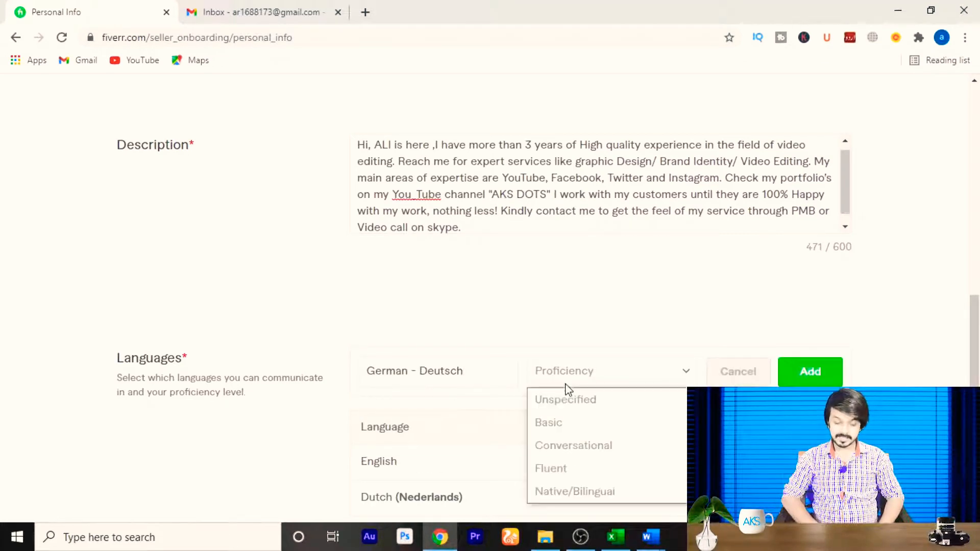
pyautogui.click(594, 444)
pyautogui.click(812, 374)
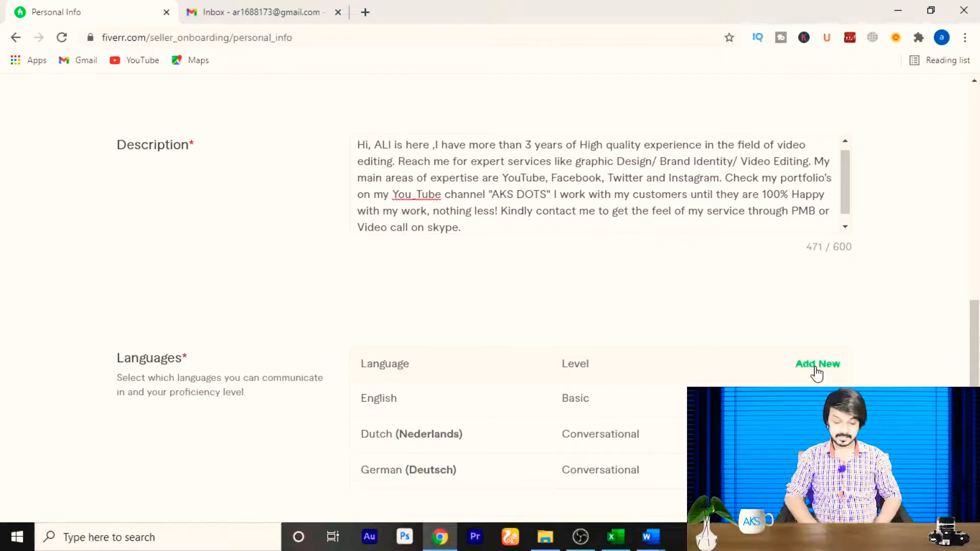
# Add Urdu at Conversational proficiency and continue to Professional Info.
pyautogui.click(817, 375)
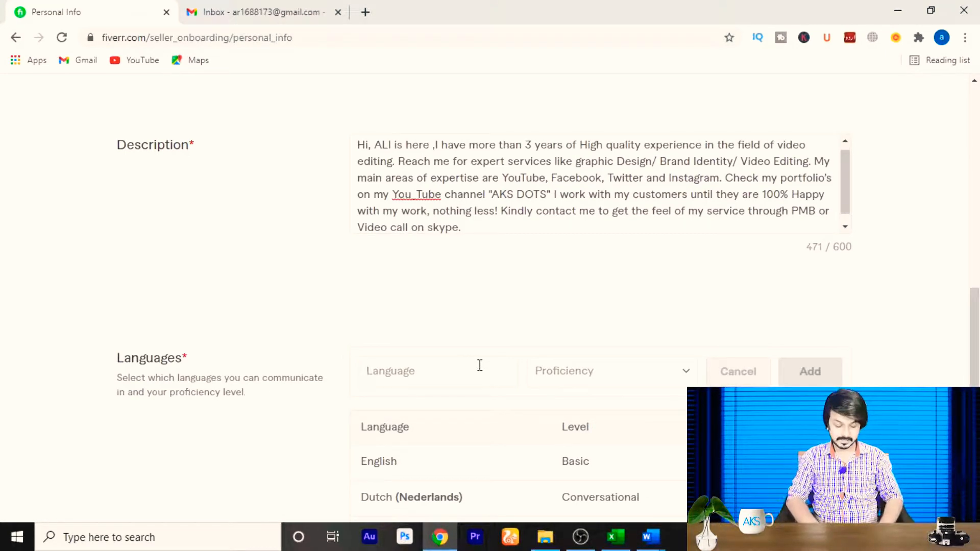
pyautogui.write('URDU')
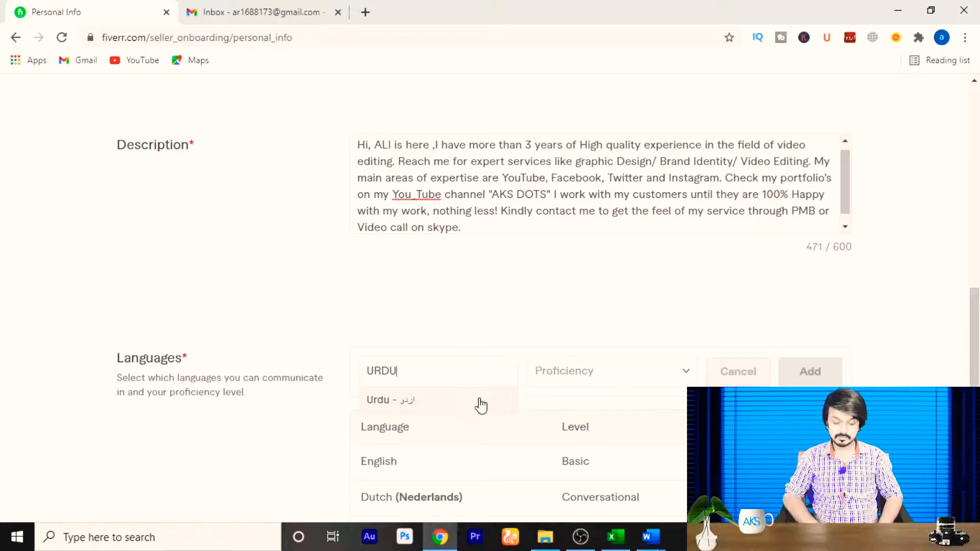
pyautogui.click(479, 401)
pyautogui.click(608, 371)
pyautogui.click(611, 452)
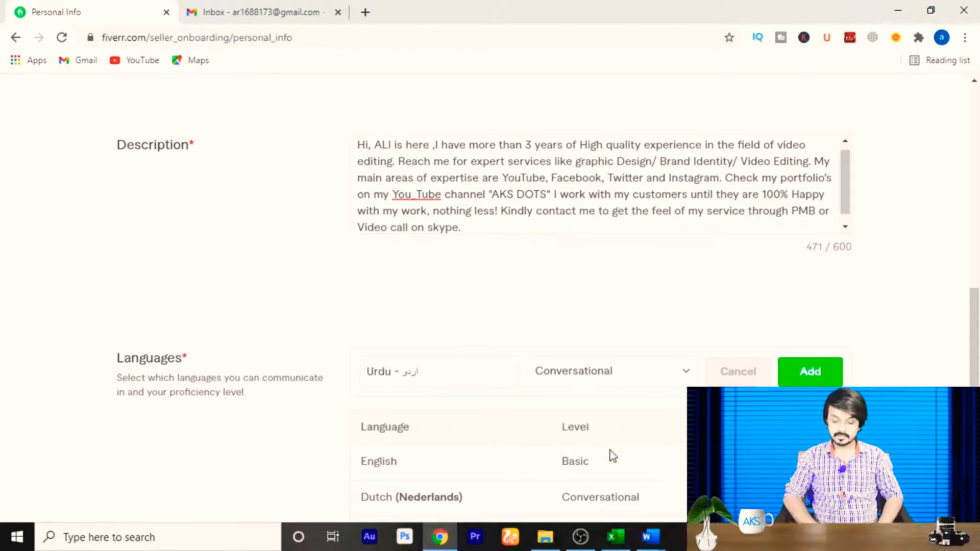
pyautogui.click(817, 378)
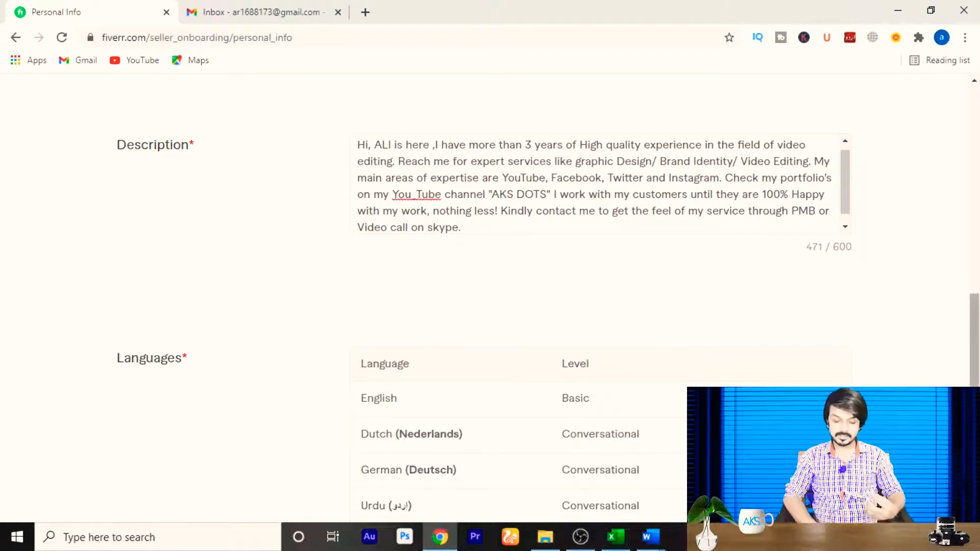
pyautogui.scroll(-3, 821, 383)
pyautogui.click(813, 479)
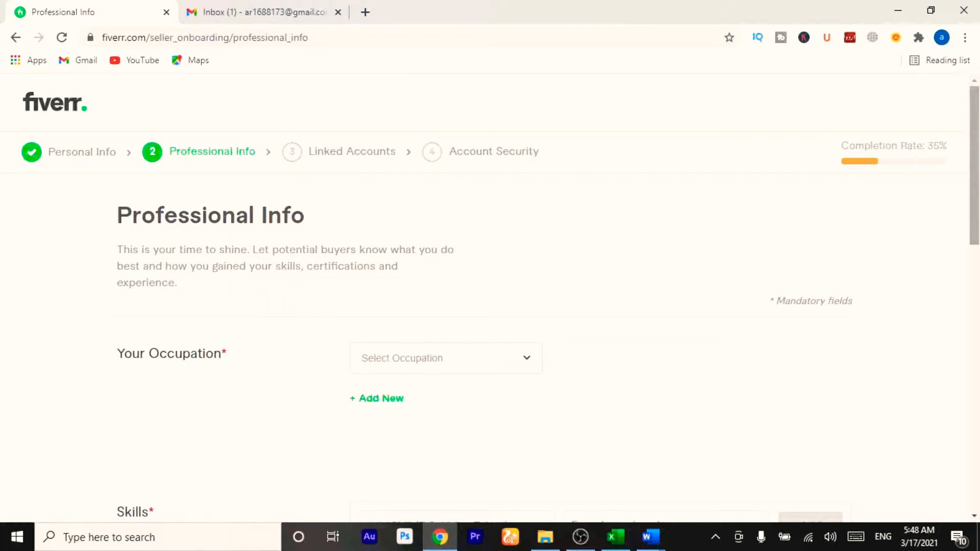
# Show the Your Occupation dropdown's category list on the Professional Info page.
pyautogui.moveTo(974, 225); pyautogui.dragTo(974, 304)
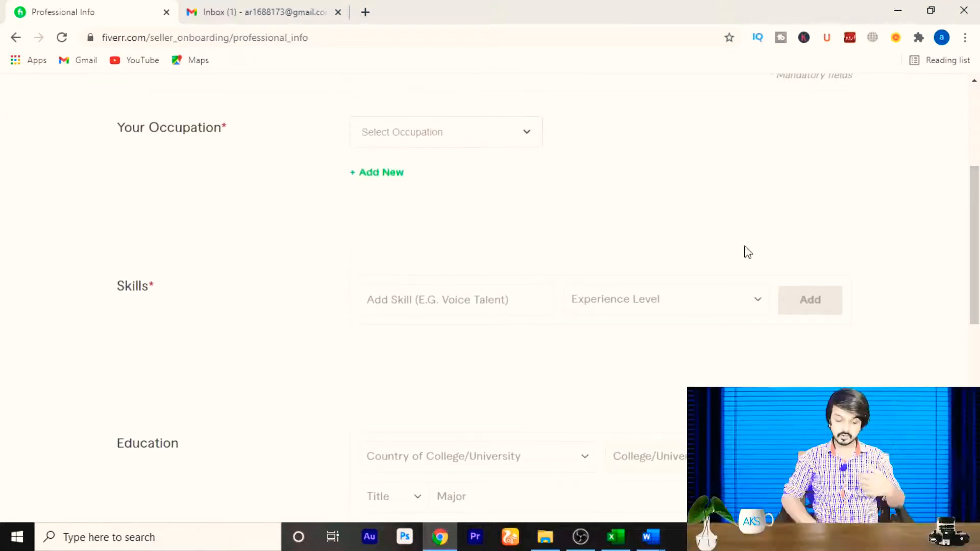
pyautogui.click(527, 137)
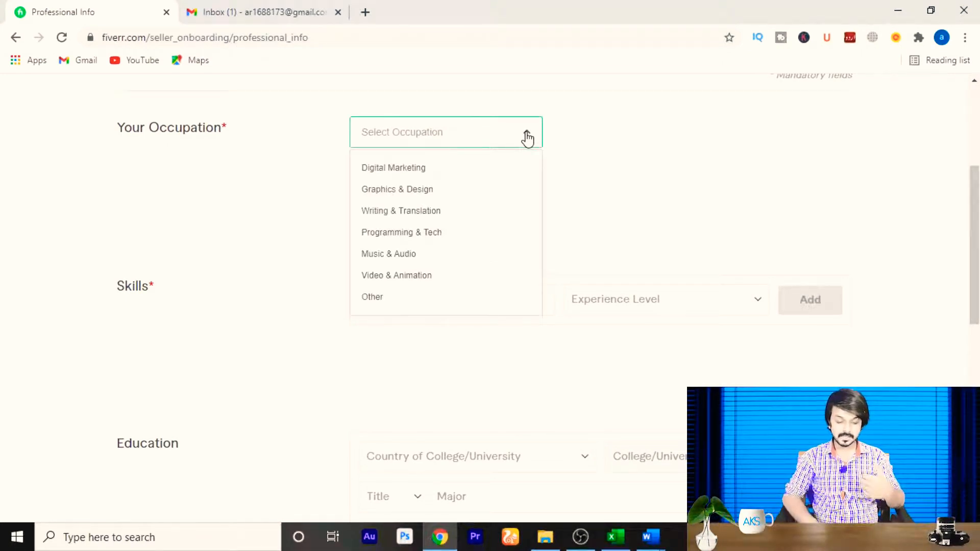
# Choose Video & Animation as the occupation and tick Video Editing as a skill.
pyautogui.click(434, 277)
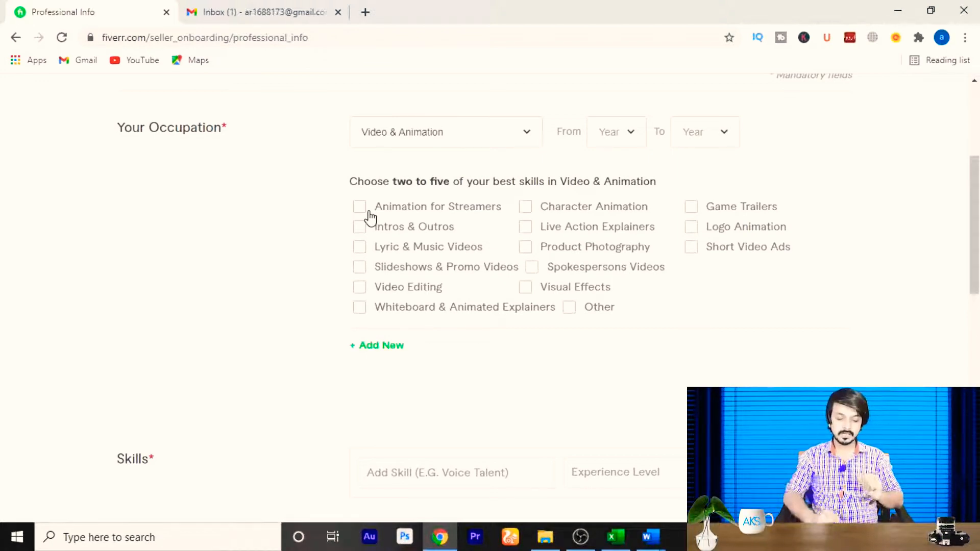
pyautogui.click(361, 289)
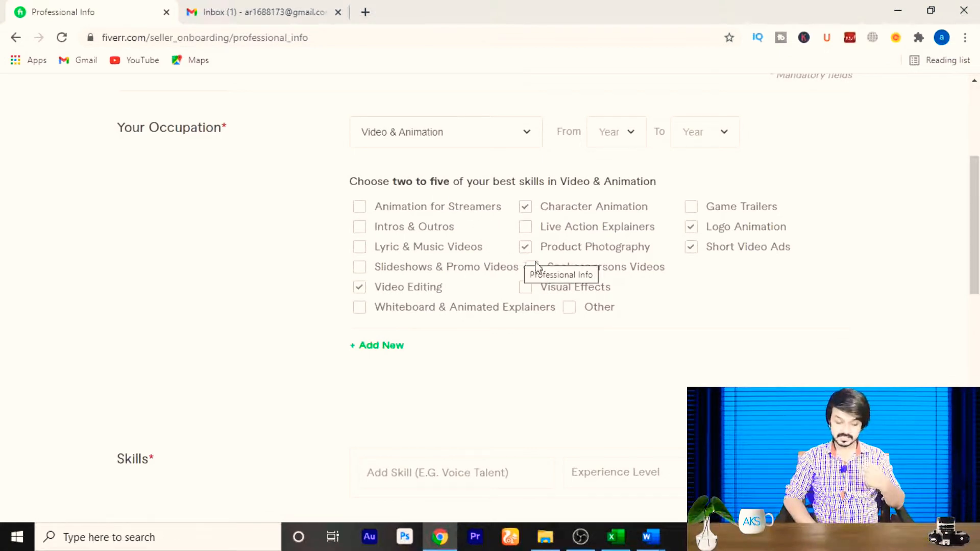
# Set the occupation's From year to 2016 and To year to 2021.
pyautogui.scroll(3, 934, 210)
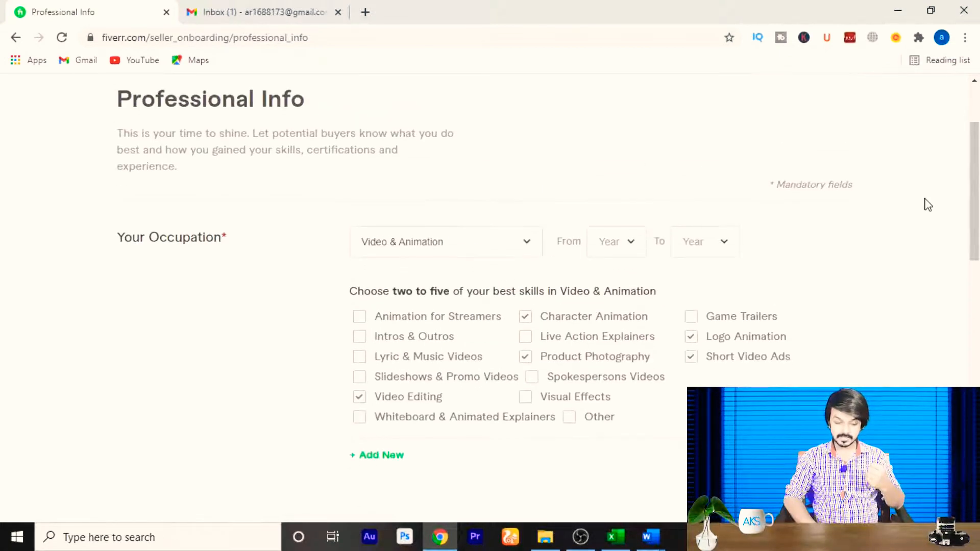
pyautogui.click(627, 243)
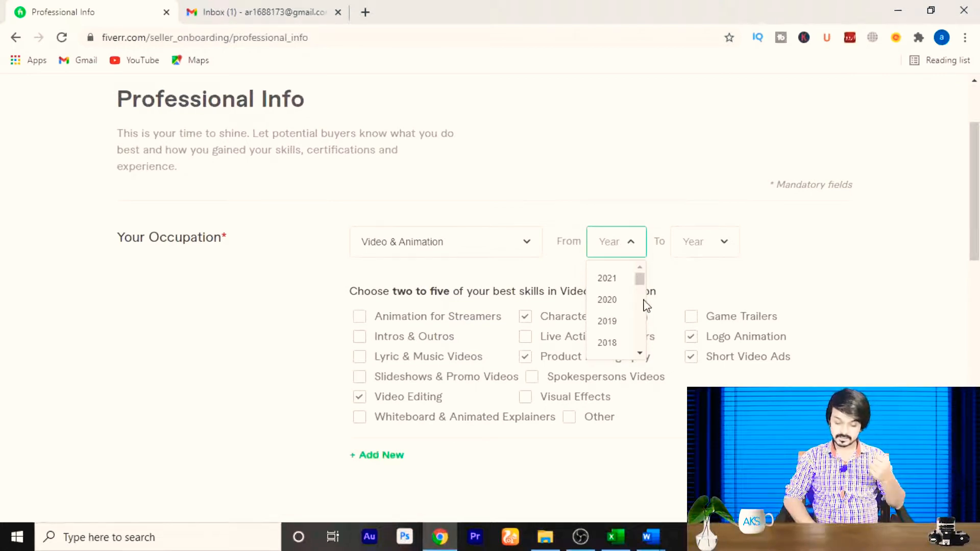
pyautogui.scroll(-2, 645, 305)
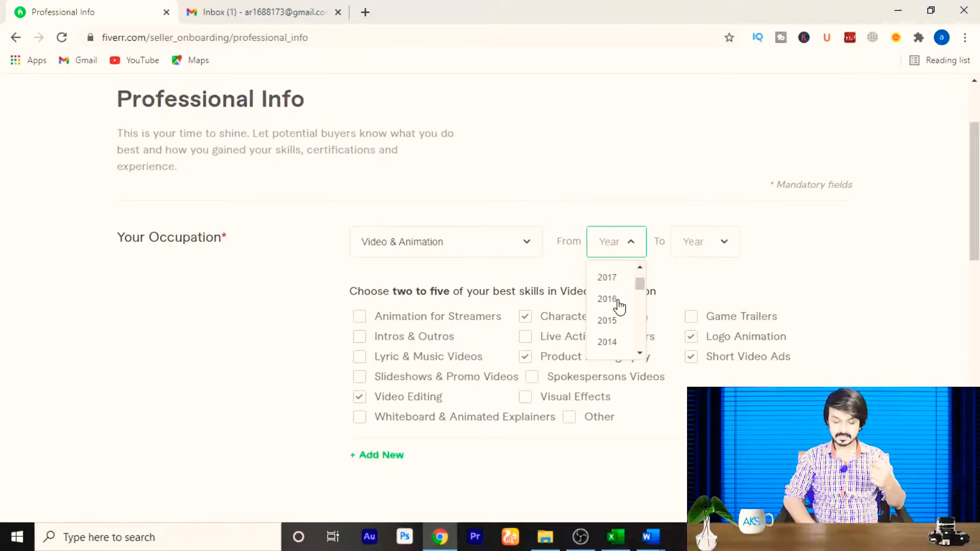
pyautogui.click(619, 302)
pyautogui.click(705, 256)
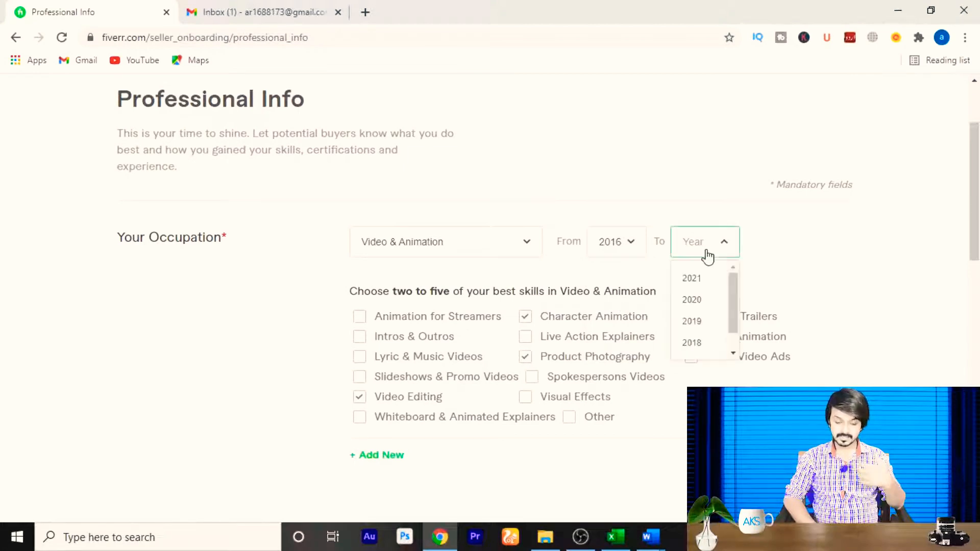
pyautogui.click(705, 278)
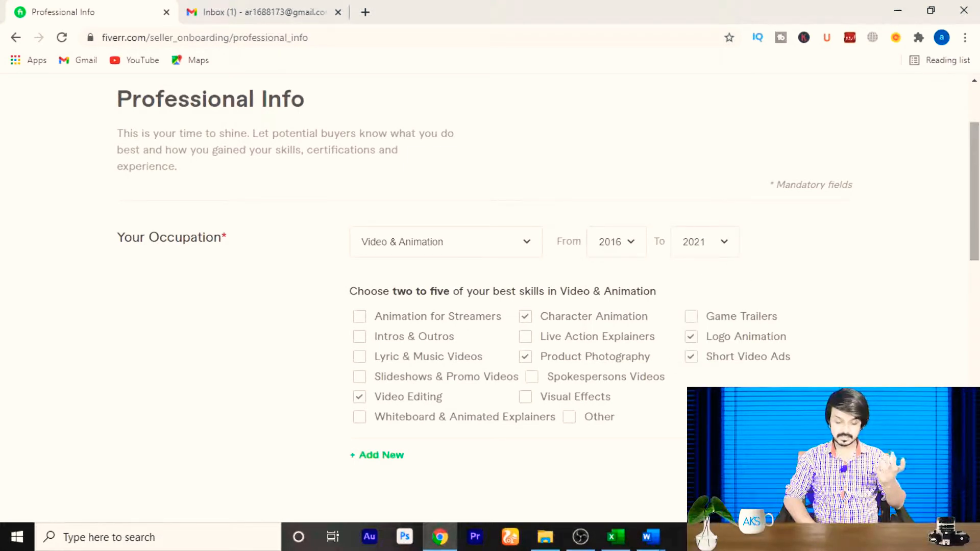
pyautogui.scroll(-8, 703, 280)
# Add the skill Adobeaftereffects with Intermediate experience level.
pyautogui.click(517, 176)
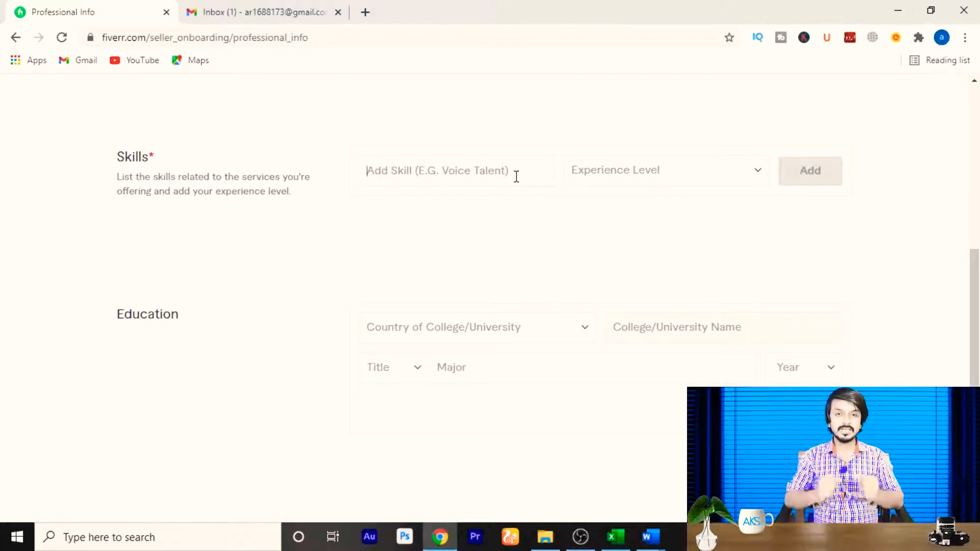
pyautogui.write('ADOBE')
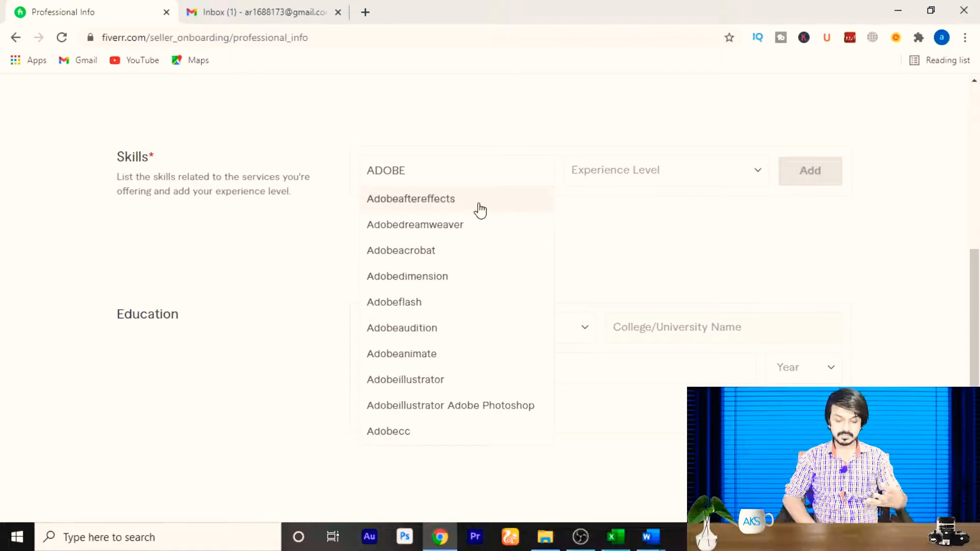
pyautogui.click(480, 210)
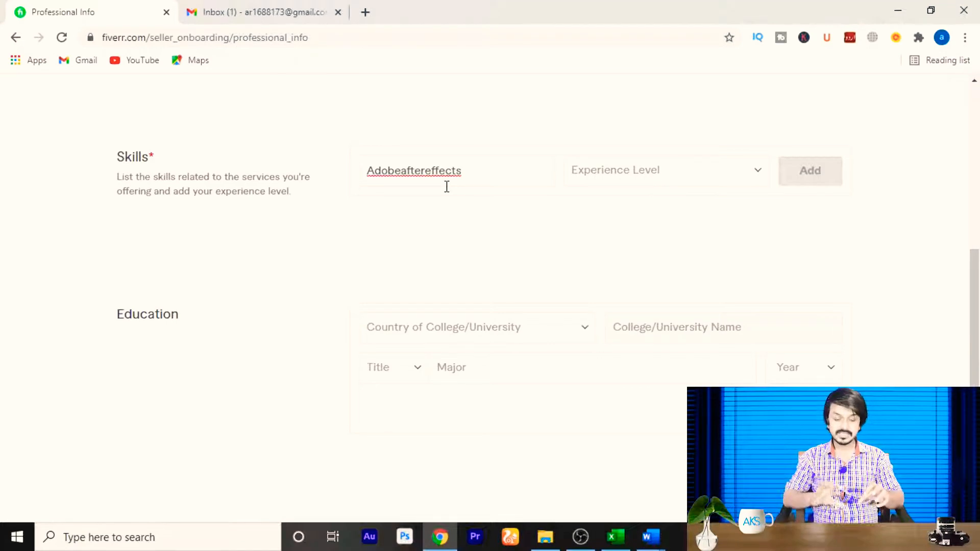
pyautogui.click(661, 174)
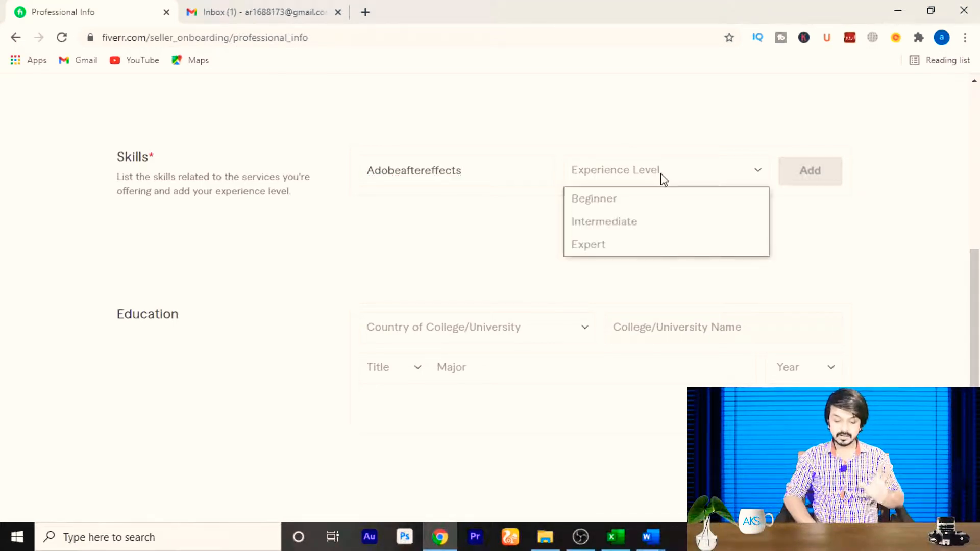
pyautogui.click(662, 221)
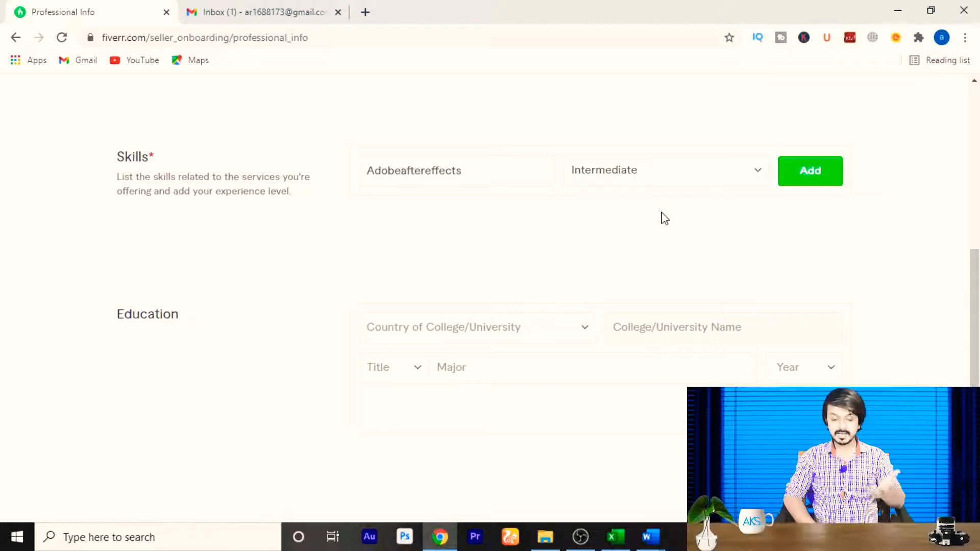
pyautogui.click(688, 171)
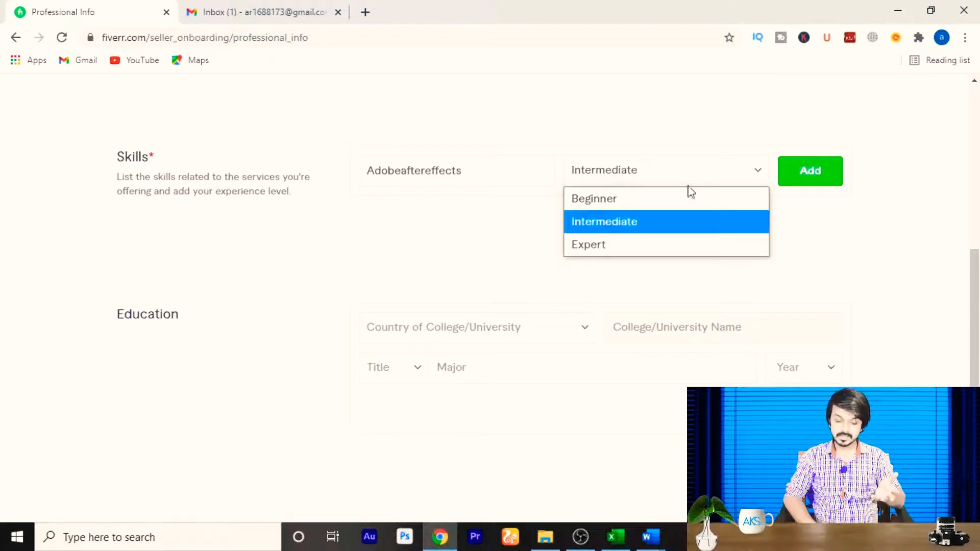
pyautogui.click(694, 235)
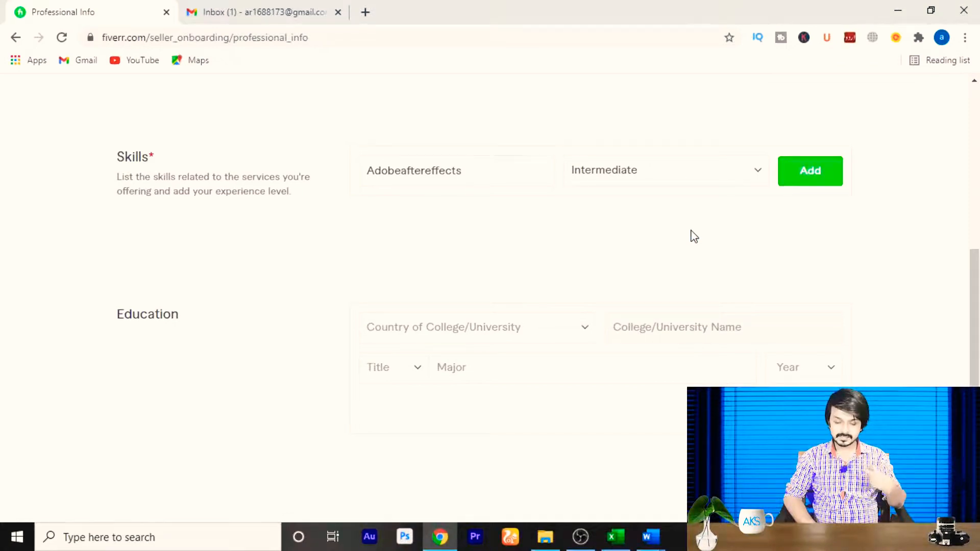
pyautogui.click(812, 173)
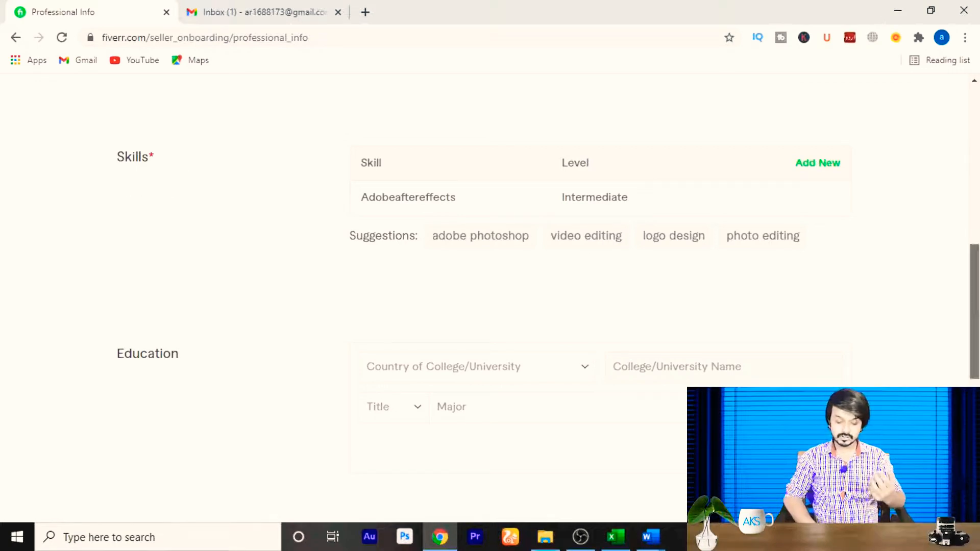
pyautogui.scroll(-3, 630, 240)
# Set the education country to Pakistan and the university to Uet Taxila.
pyautogui.click(526, 202)
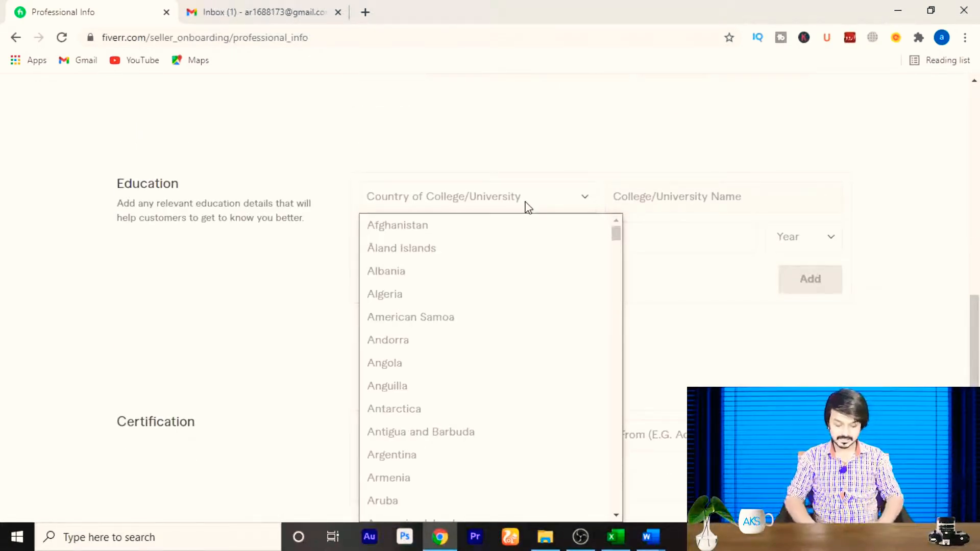
pyautogui.press('p')
pyautogui.press('Return')
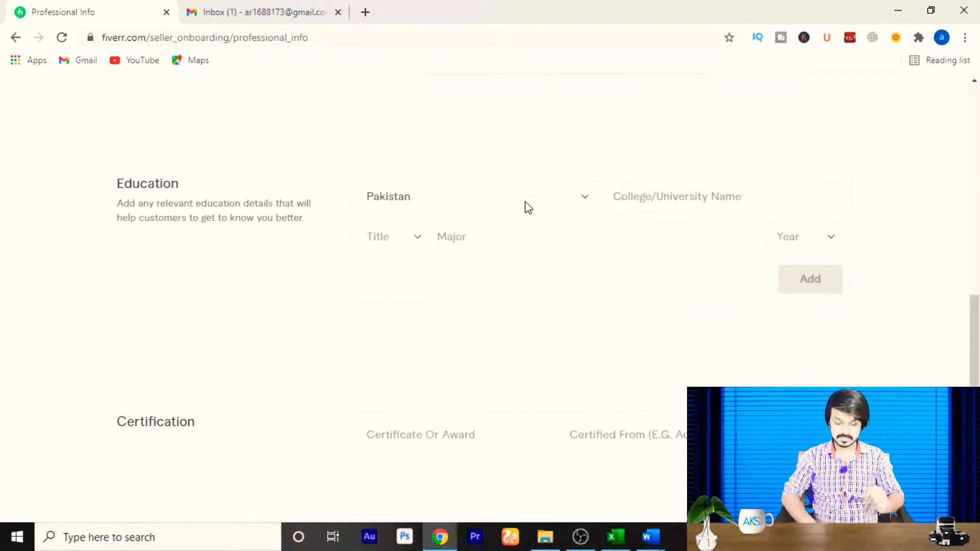
pyautogui.click(661, 198)
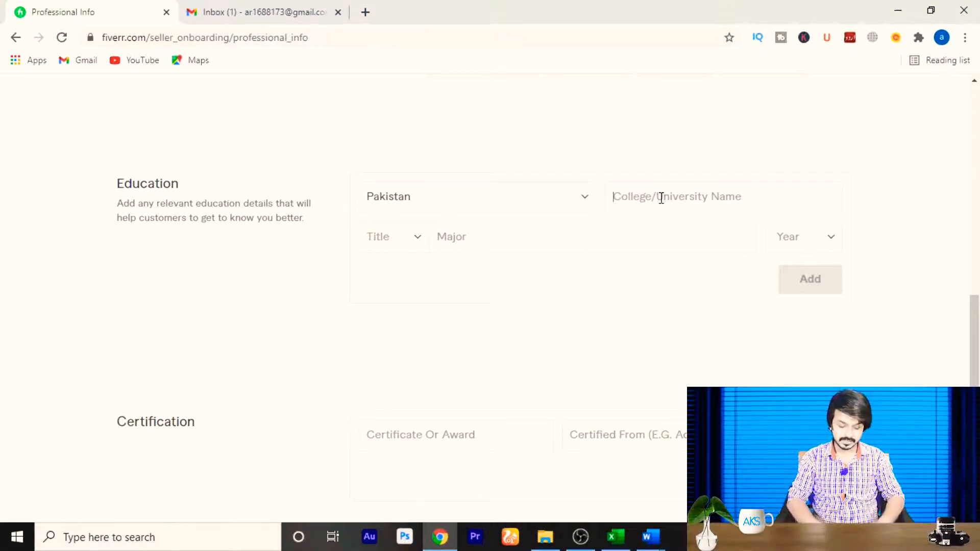
pyautogui.write('UET')
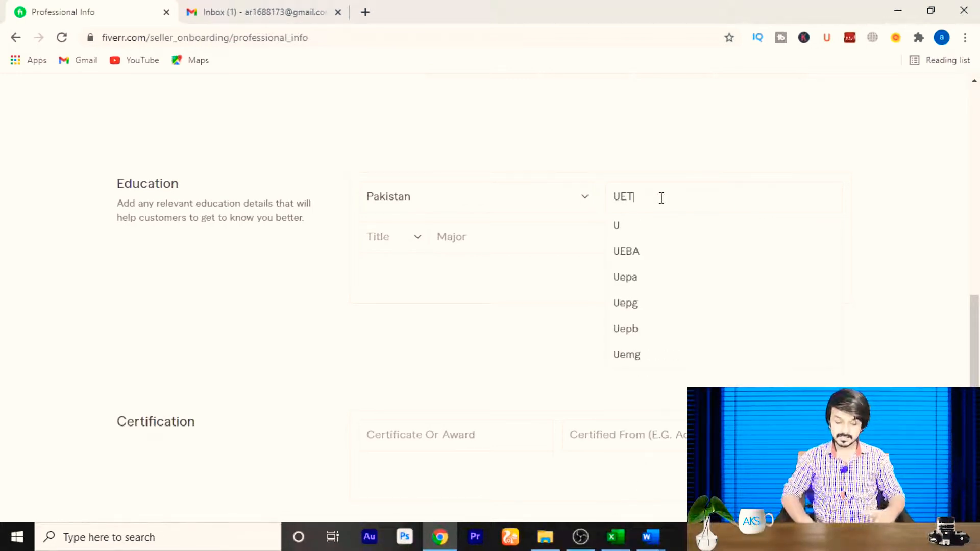
pyautogui.write(' T')
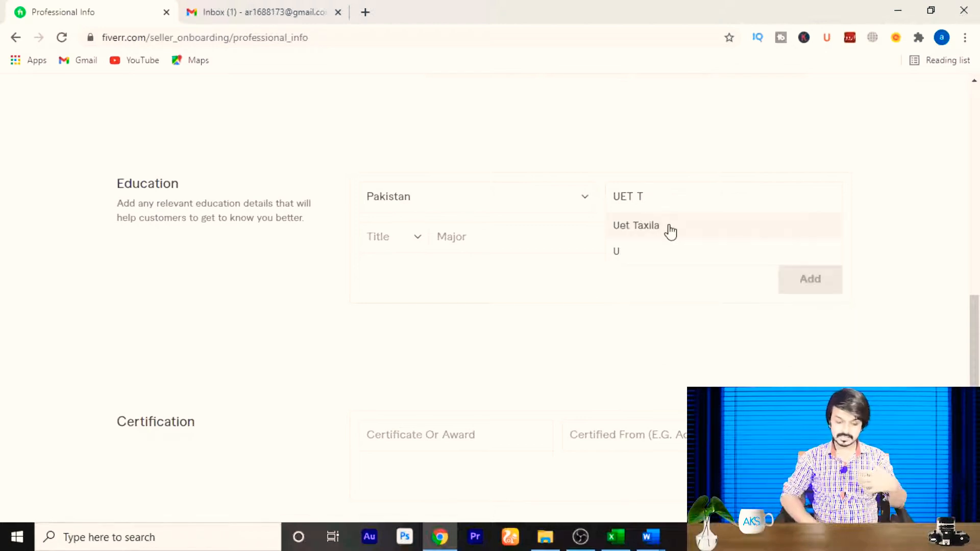
pyautogui.click(670, 232)
# Choose title B.Sc., major Computerengineering, graduation year 2016, and save the education entry.
pyautogui.click(403, 237)
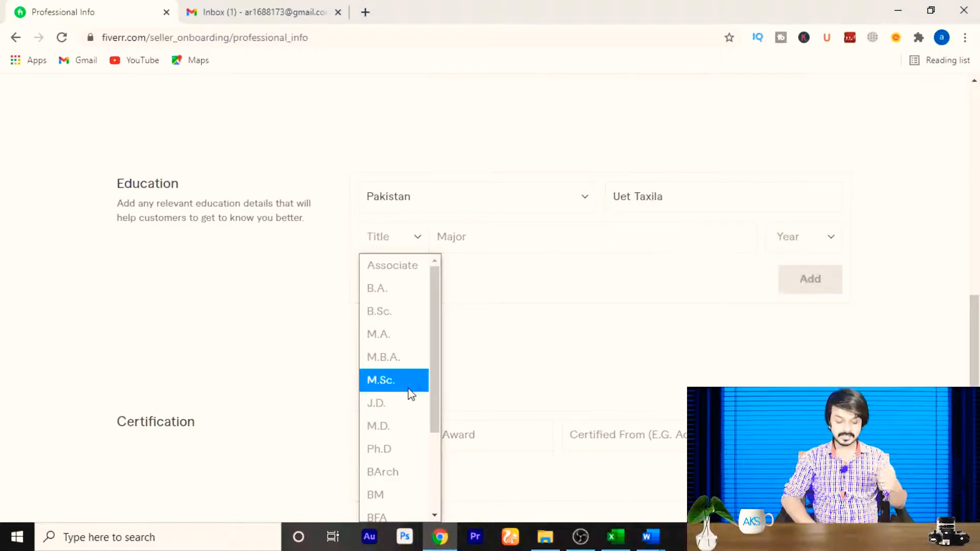
pyautogui.click(396, 318)
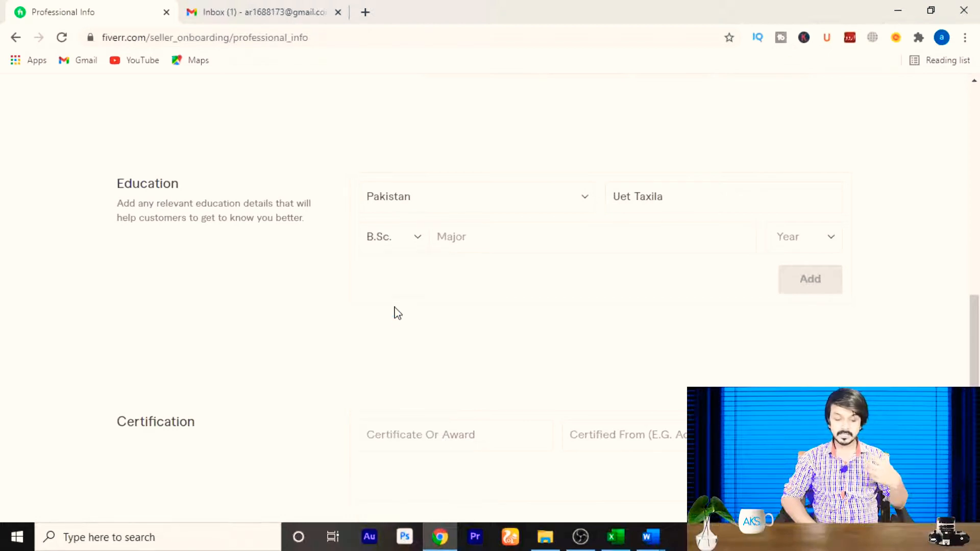
pyautogui.click(512, 236)
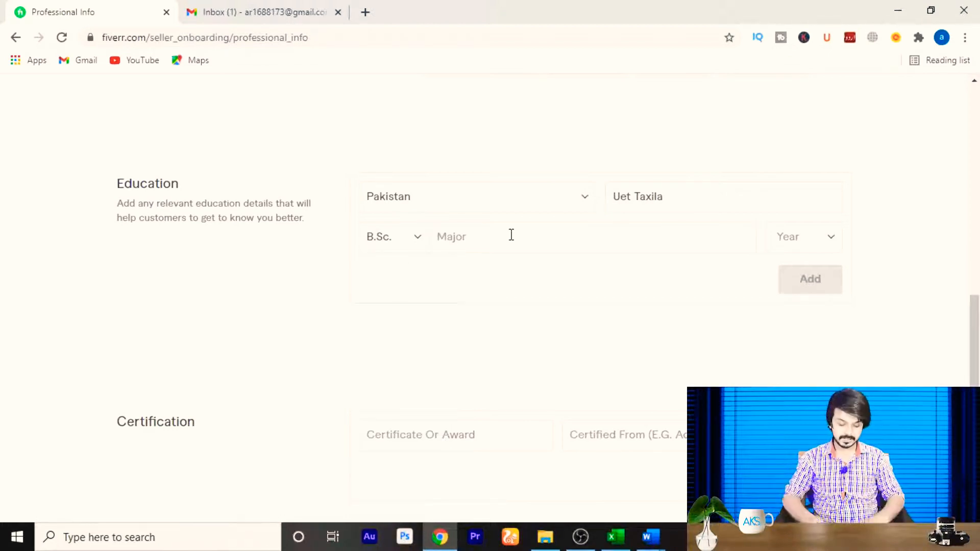
pyautogui.write('COMPUT')
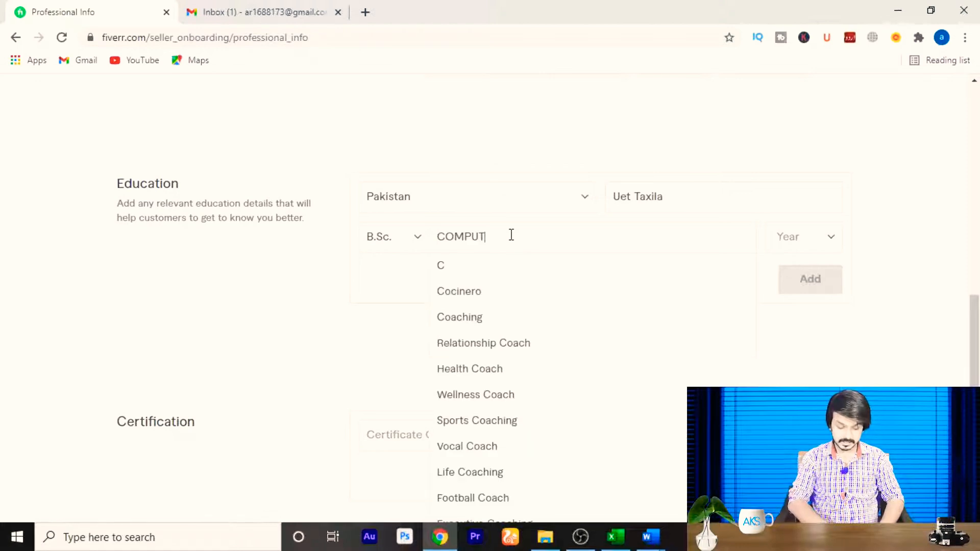
pyautogui.write('ER')
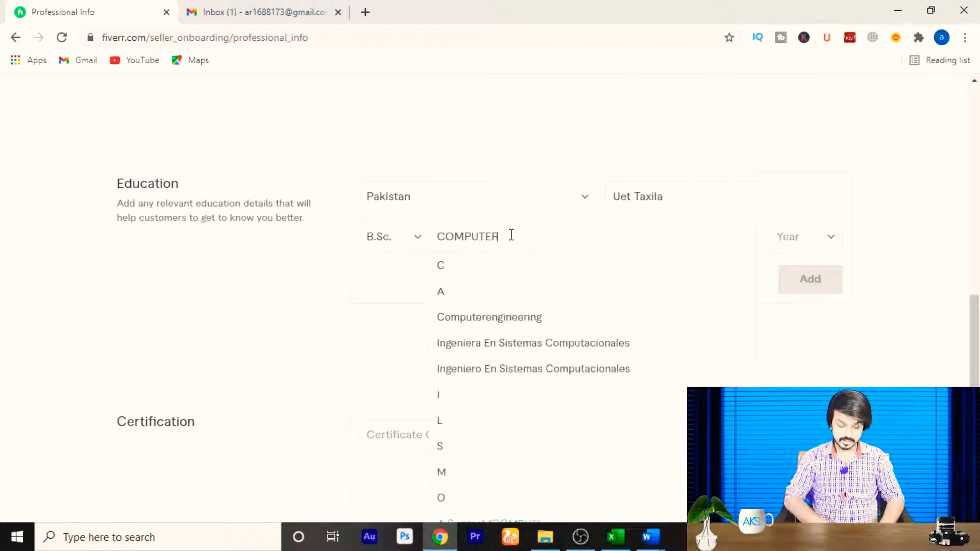
pyautogui.click(521, 331)
pyautogui.click(821, 243)
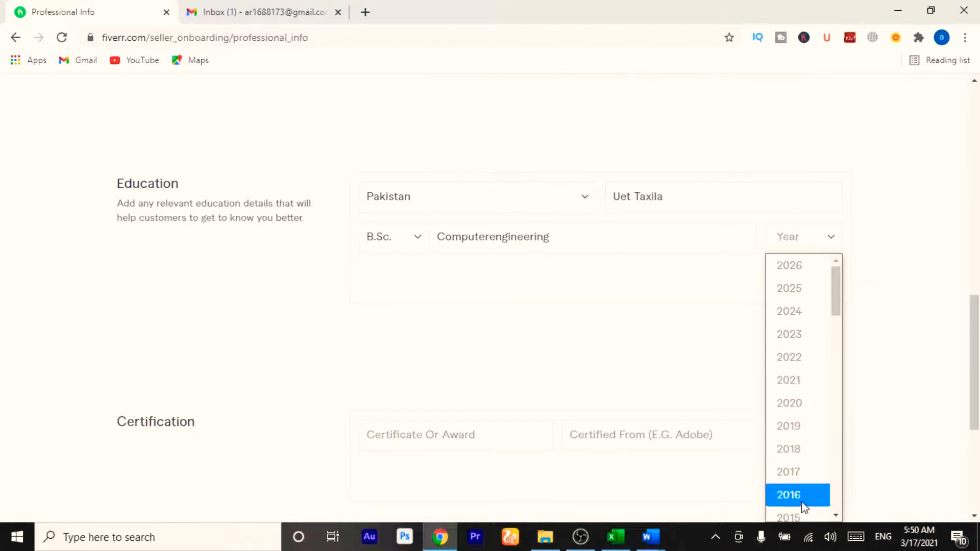
pyautogui.click(798, 495)
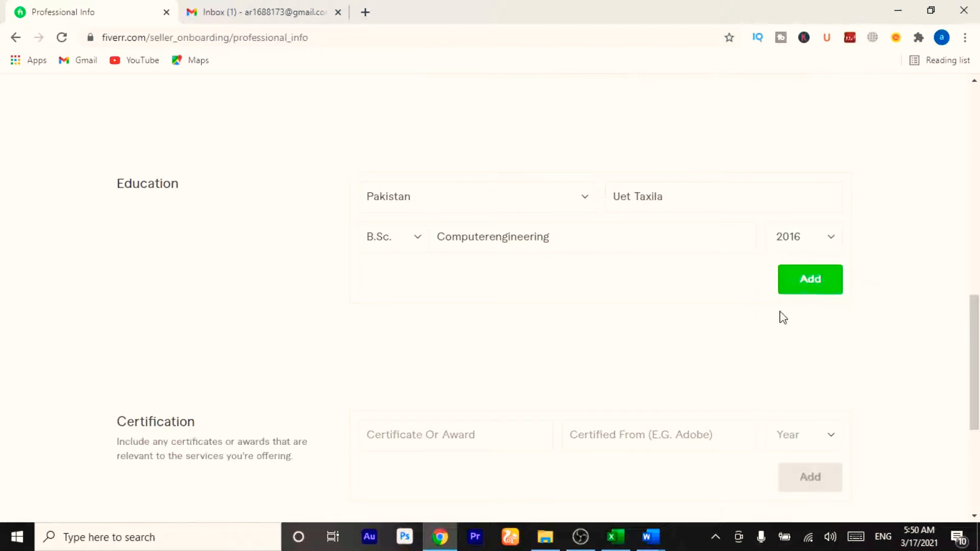
pyautogui.click(804, 281)
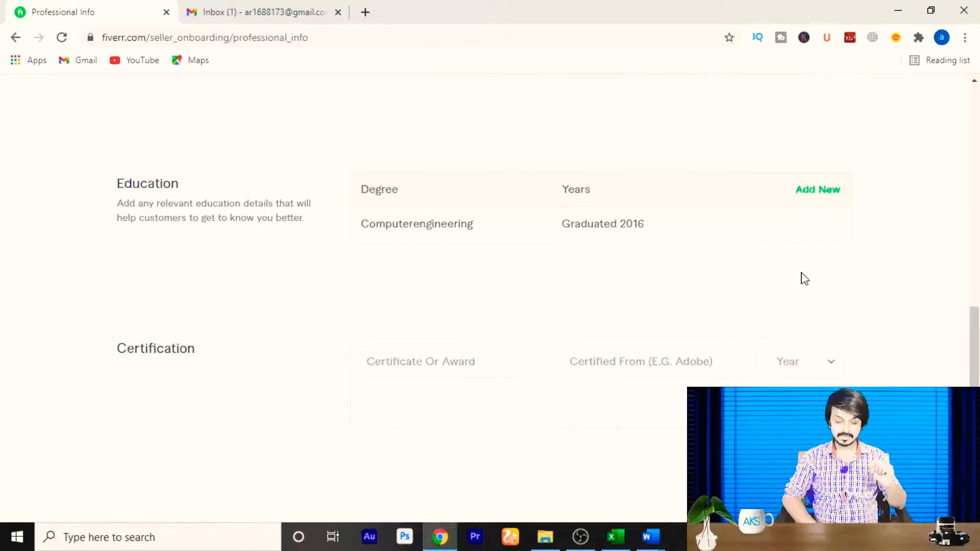
pyautogui.scroll(-3, 802, 277)
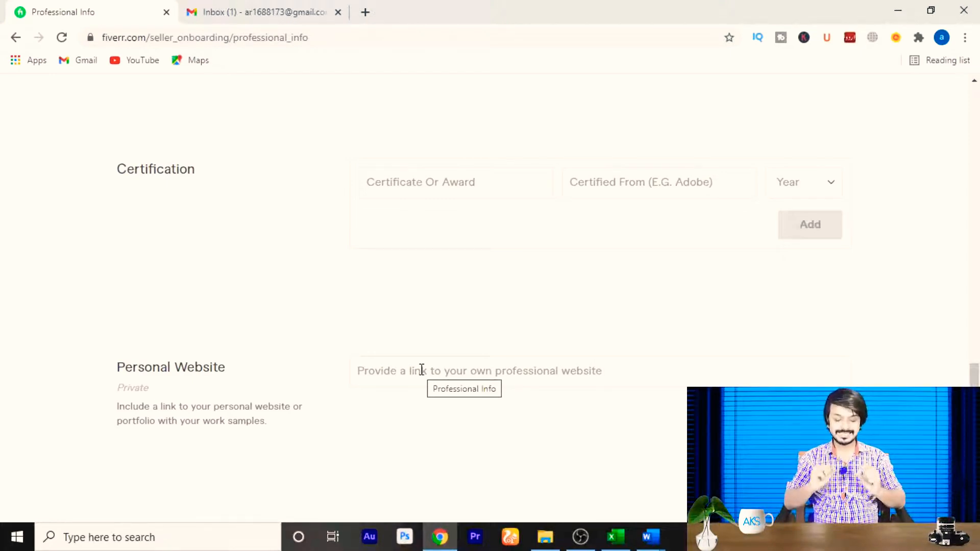
# Continue from the bottom of Professional Info to the Linked Accounts step.
pyautogui.click(795, 485)
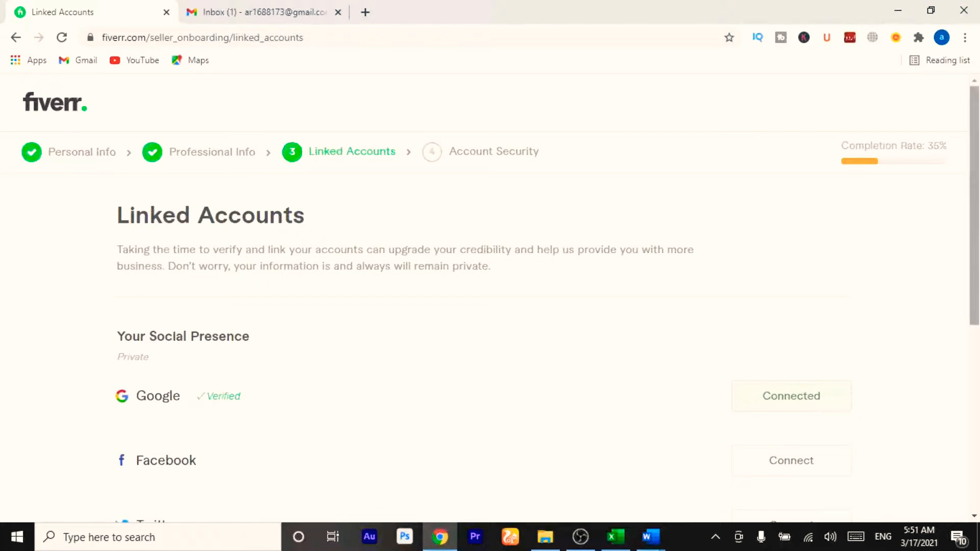
# Leave Linked Accounts with Google already connected and continue to Account Security.
pyautogui.scroll(-3, 885, 304)
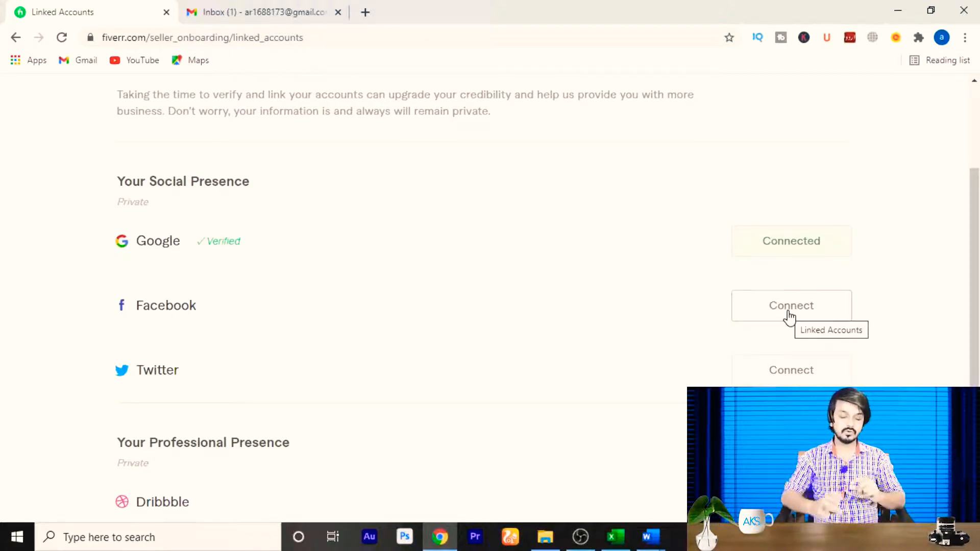
pyautogui.scroll(-2, 491, 296)
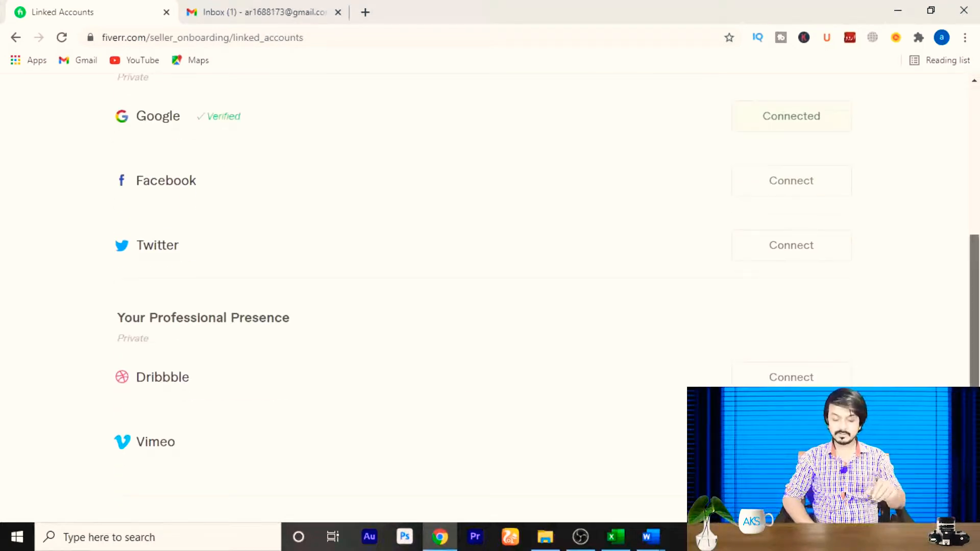
pyautogui.scroll(-1, 491, 297)
pyautogui.click(811, 467)
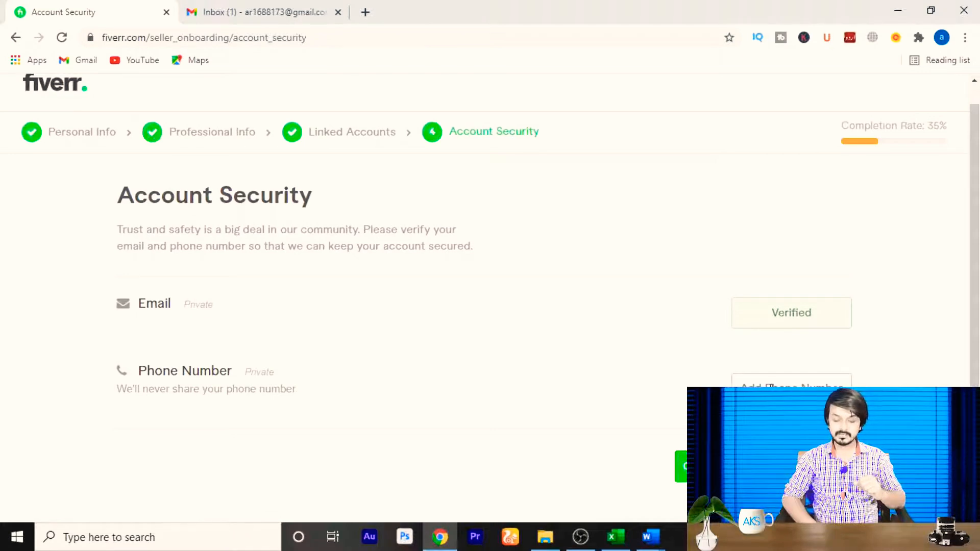
# Add the phone number, verify it by SMS with the received code, and confirm success.
pyautogui.click(772, 391)
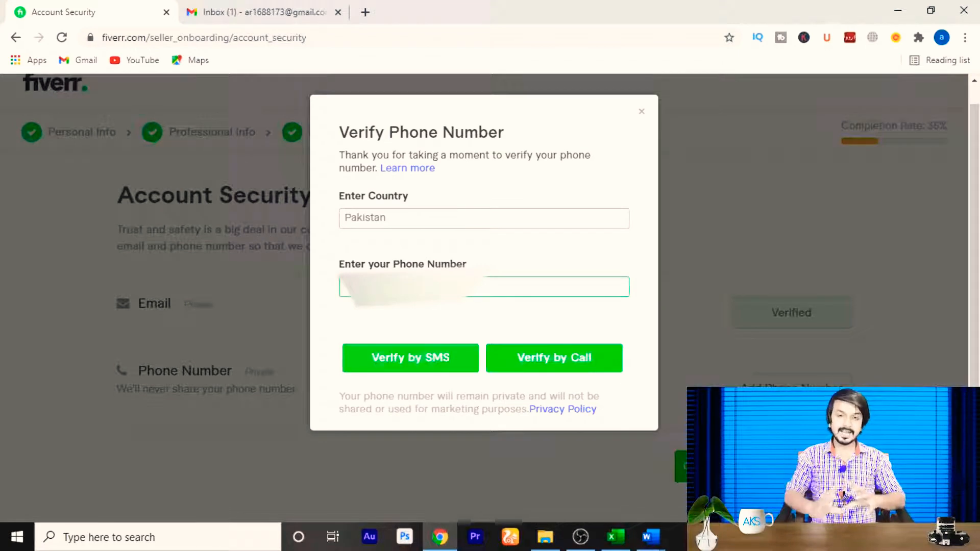
pyautogui.click(442, 364)
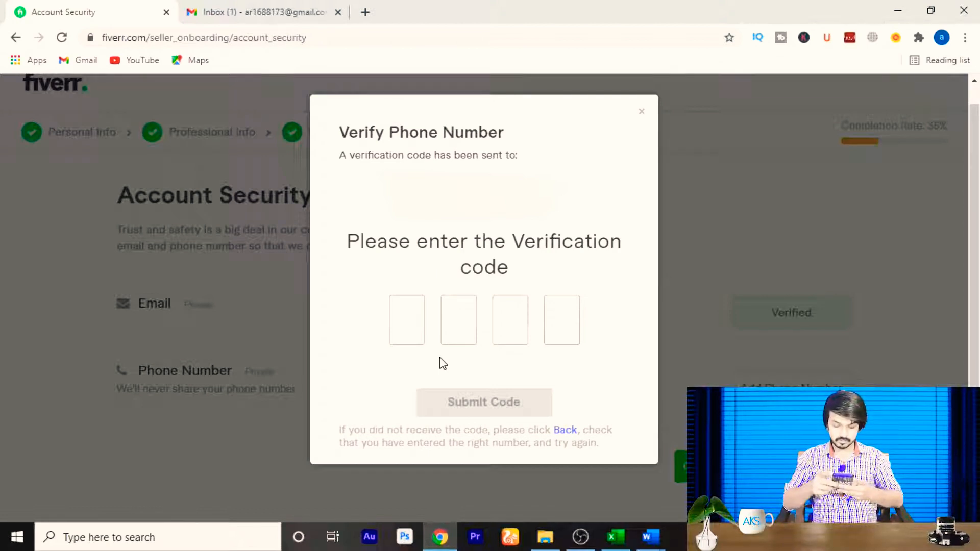
pyautogui.click(481, 412)
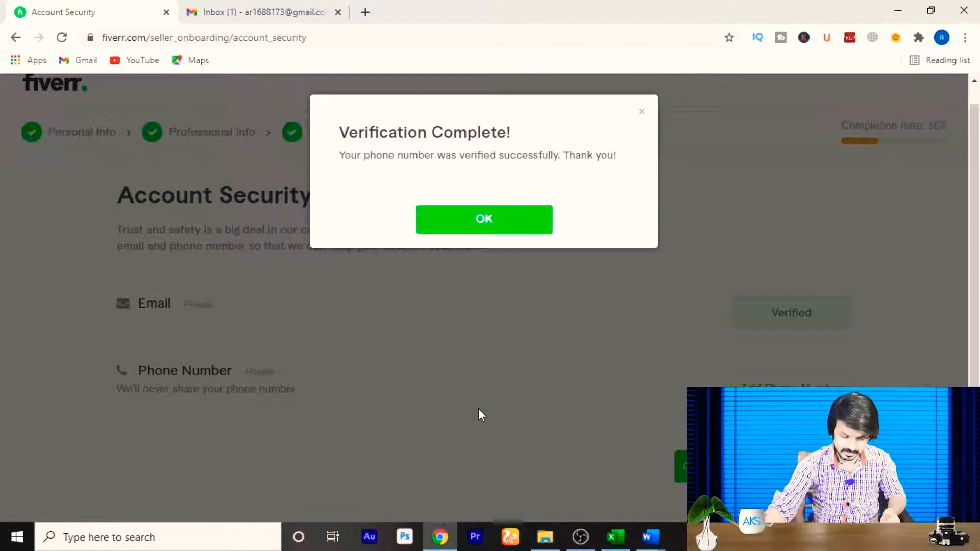
pyautogui.click(481, 231)
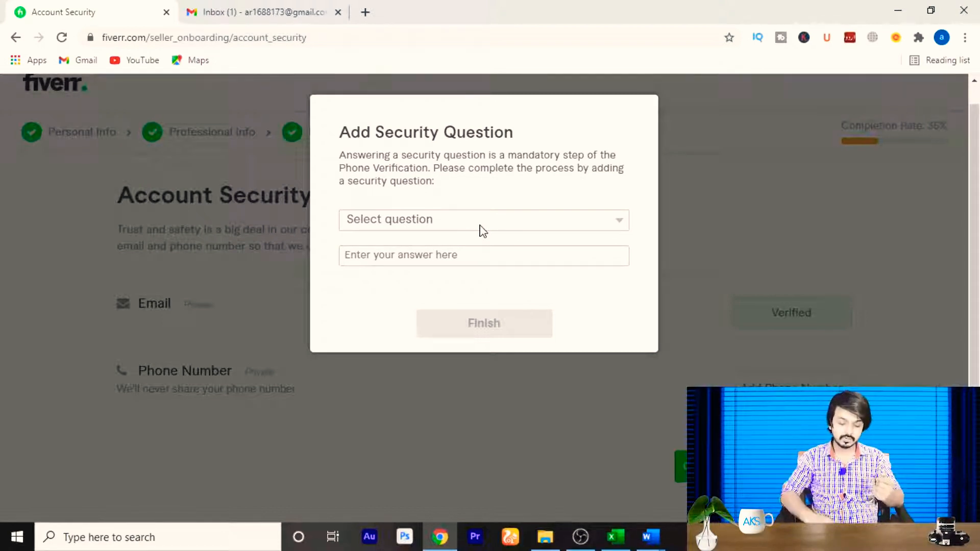
# Add the security question 'What is the name of your favorite childhood friend?' with an answer.
pyautogui.click(483, 231)
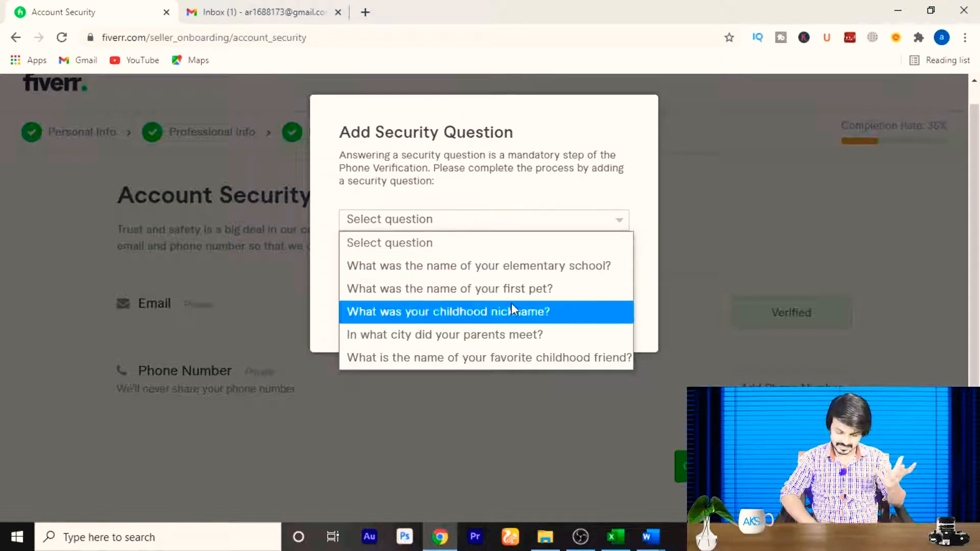
pyautogui.click(551, 364)
pyautogui.click(435, 252)
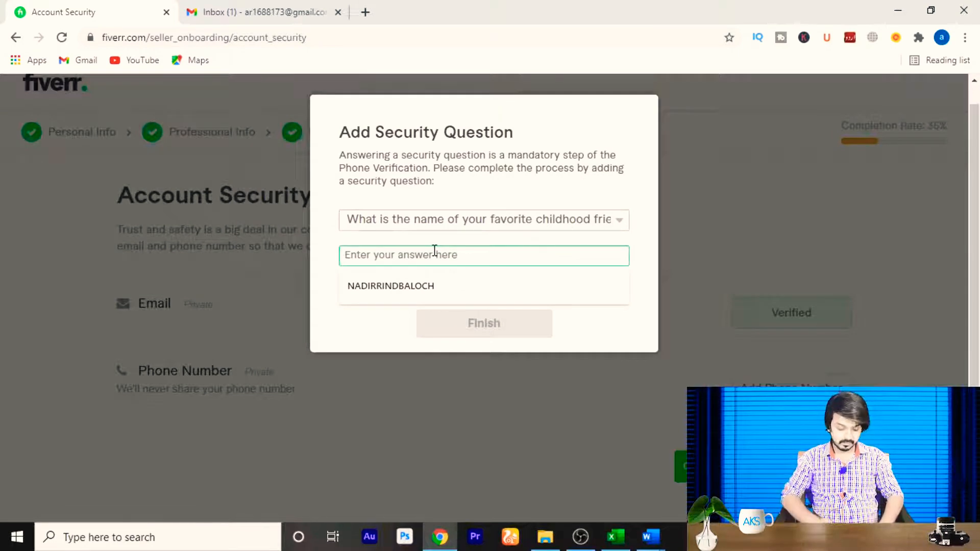
pyautogui.click(434, 296)
pyautogui.press('BackSpace')
pyautogui.press('BackSpace')
pyautogui.press('BackSpace')
pyautogui.press('BackSpace')
pyautogui.press('BackSpace')
pyautogui.press('BackSpace')
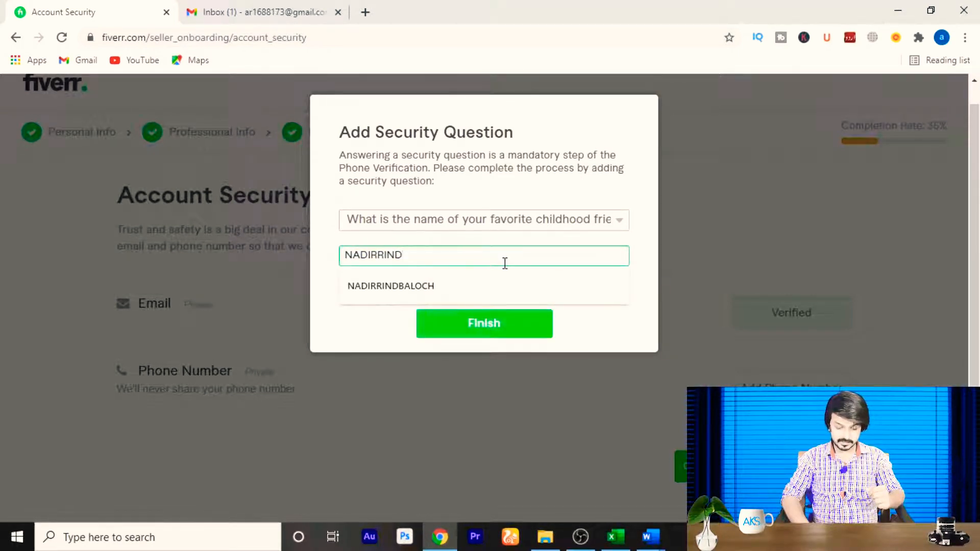
pyautogui.click(486, 338)
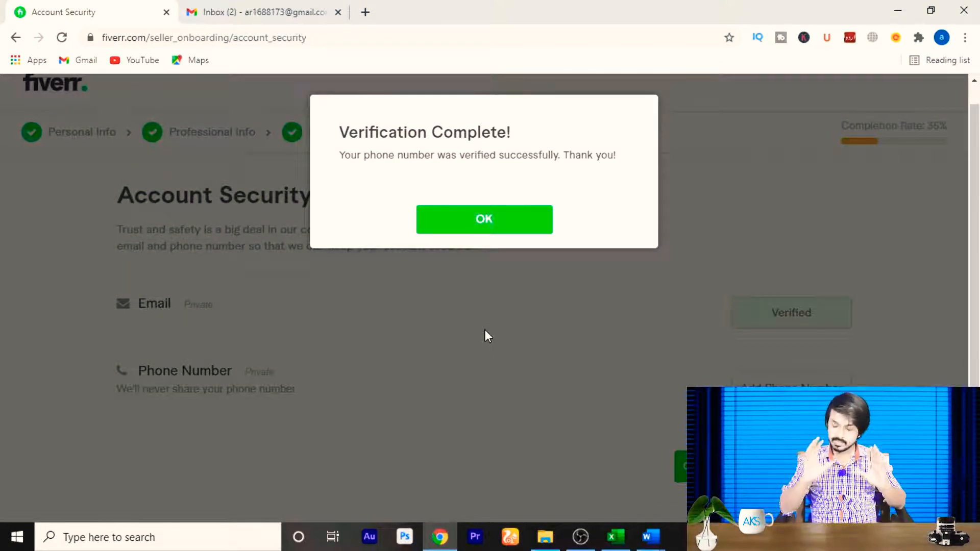
pyautogui.click(480, 228)
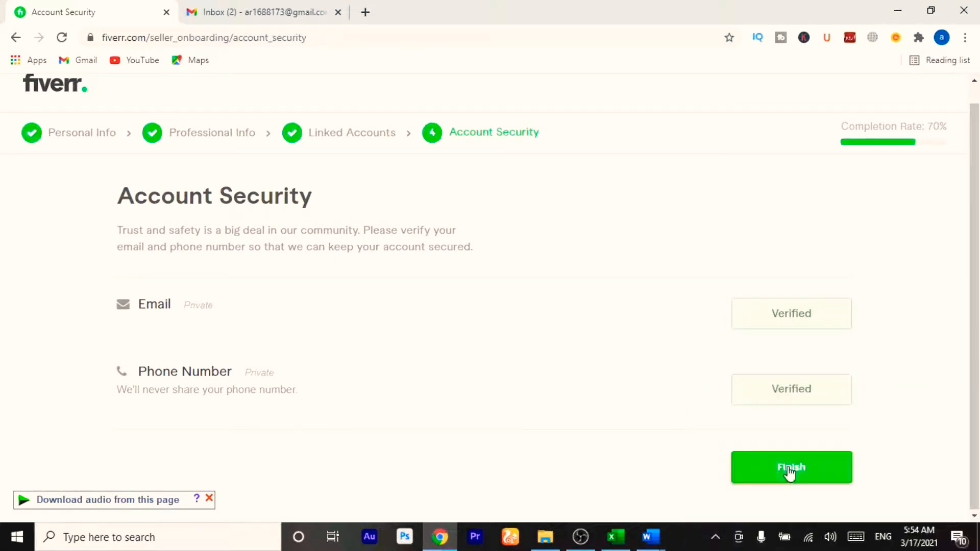
# Finish Account Security and the All Done dialog to open the new-gig Overview form.
pyautogui.click(788, 467)
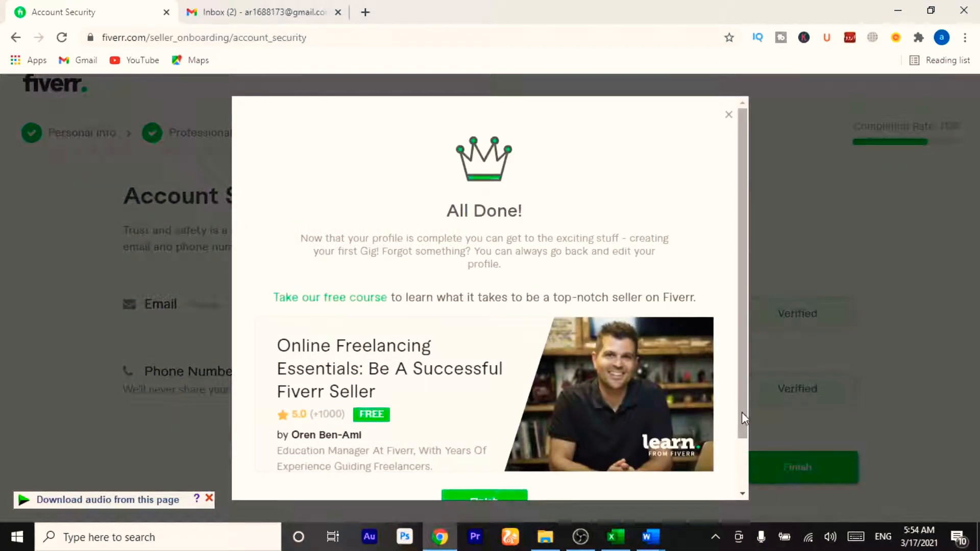
pyautogui.scroll(-3, 743, 423)
pyautogui.click(495, 443)
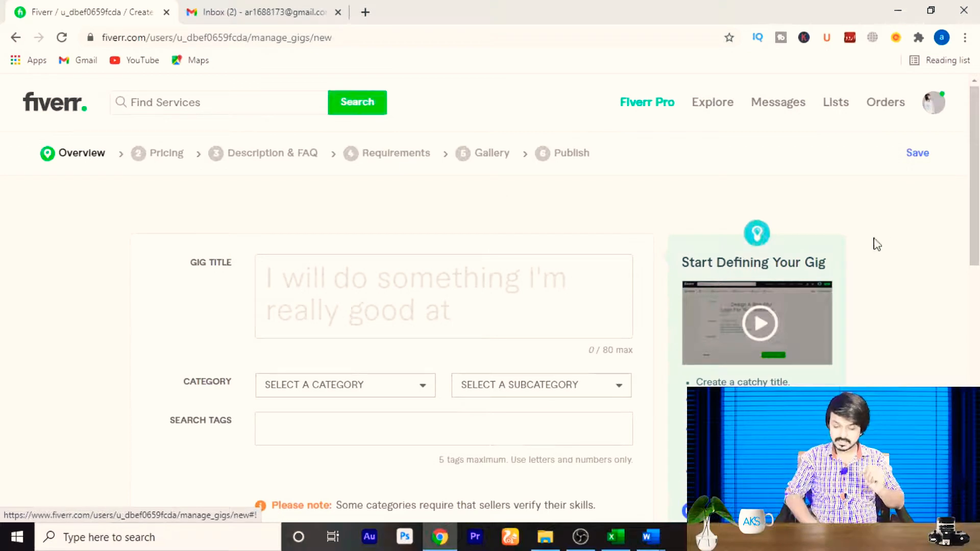
# Close the Gmail tab and load fiverr.com in a new browser tab.
pyautogui.scroll(-2, 974, 204)
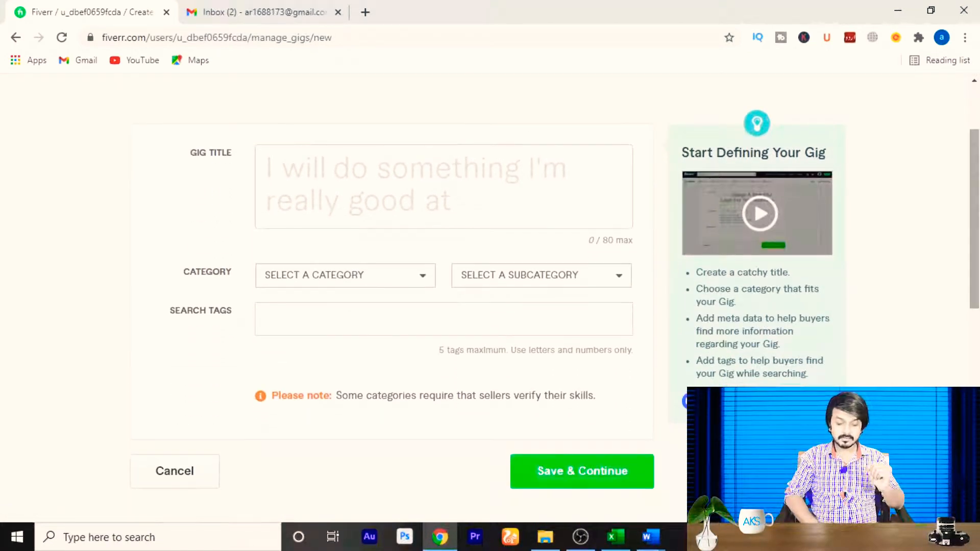
pyautogui.click(450, 179)
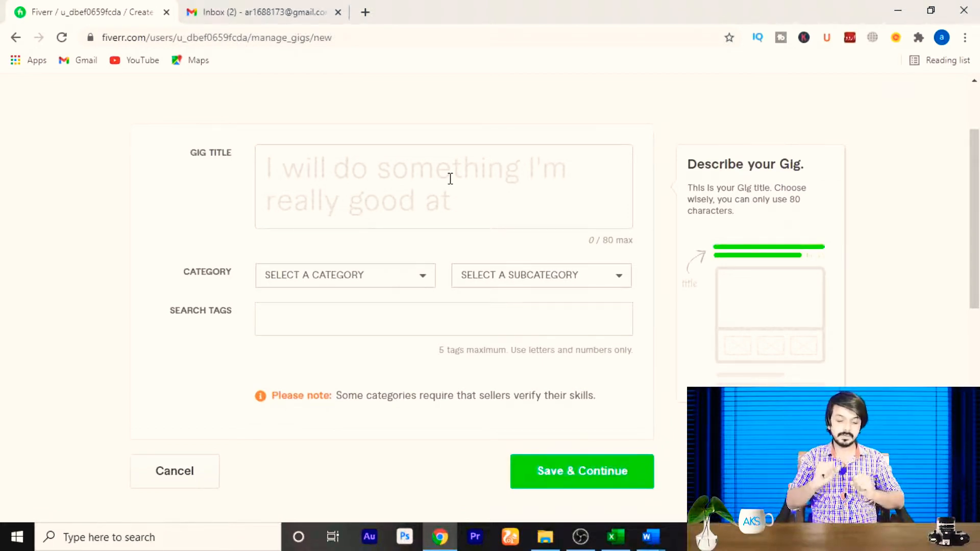
pyautogui.click(337, 12)
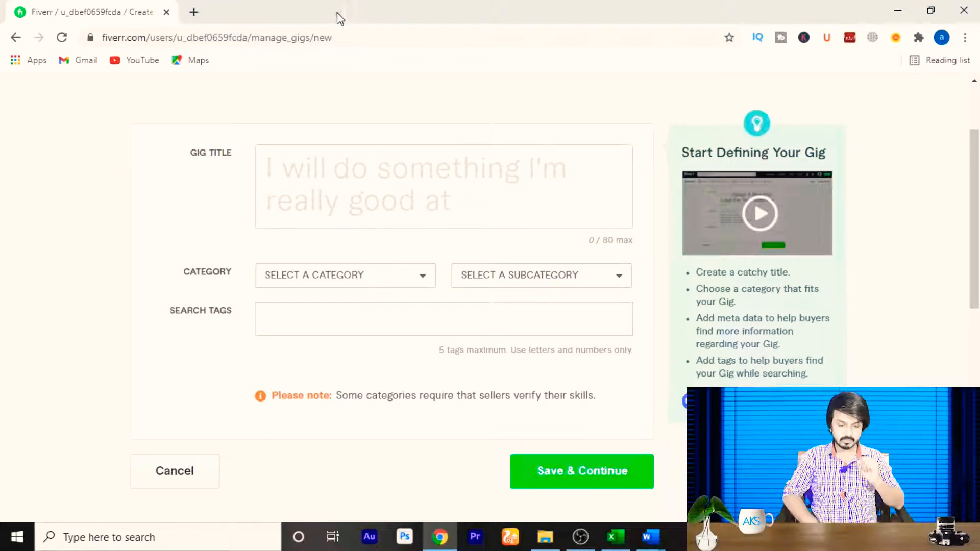
pyautogui.click(194, 13)
pyautogui.write('fiverr.com')
pyautogui.press('Return')
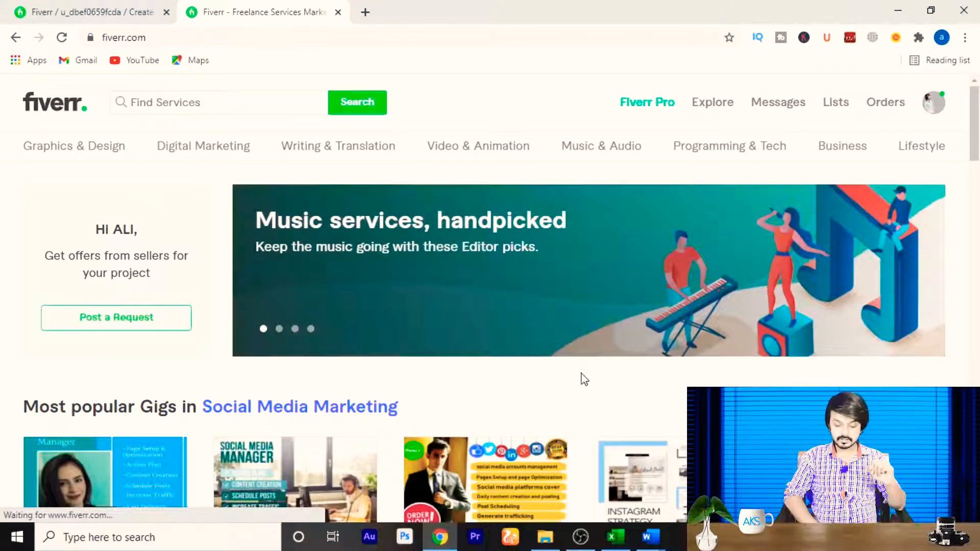
# Copy the YOUTUBE VIDEO EDITORS keyword from cell E7 of the FIVERR SEO spreadsheet.
pyautogui.click(651, 537)
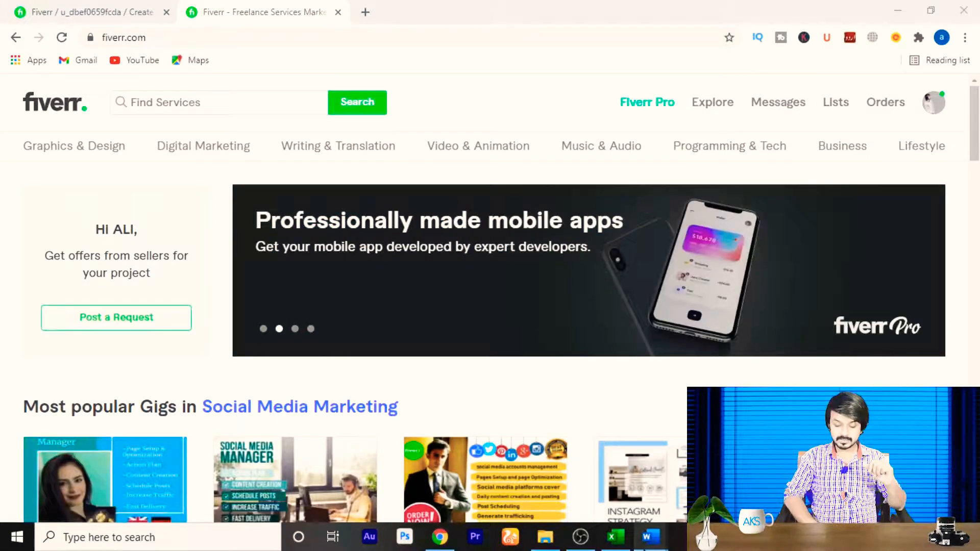
pyautogui.click(616, 537)
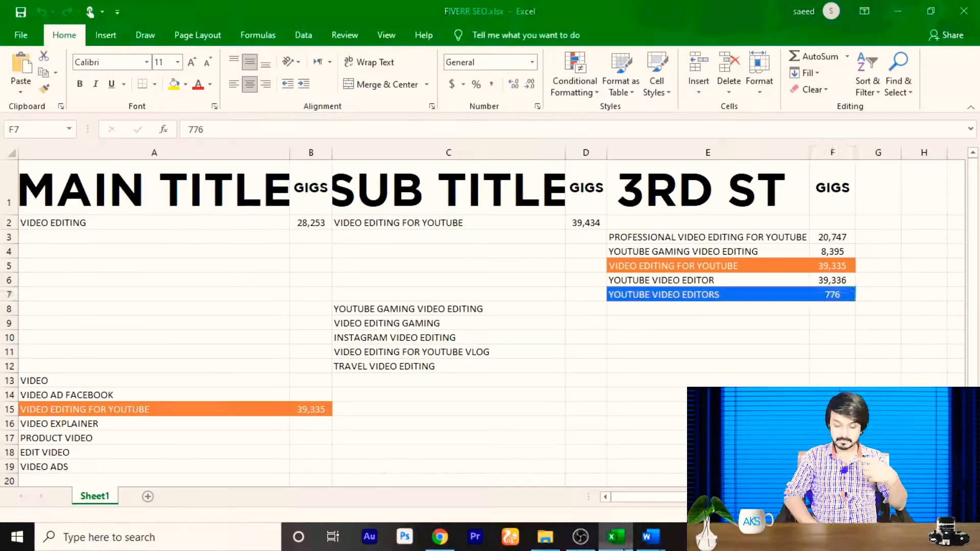
pyautogui.click(720, 298)
pyautogui.tripleClick(704, 298)
pyautogui.hotkey('ctrl', 'c')
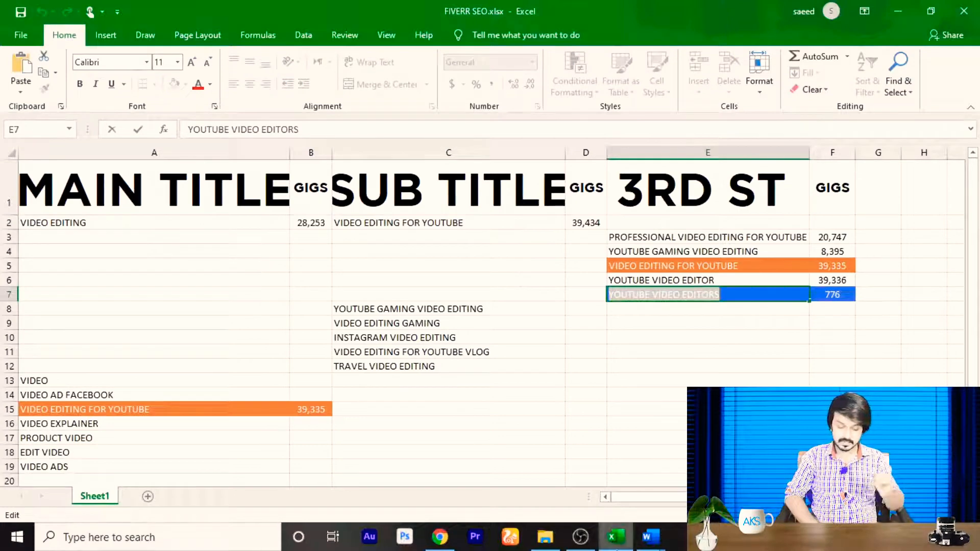
pyautogui.click(440, 538)
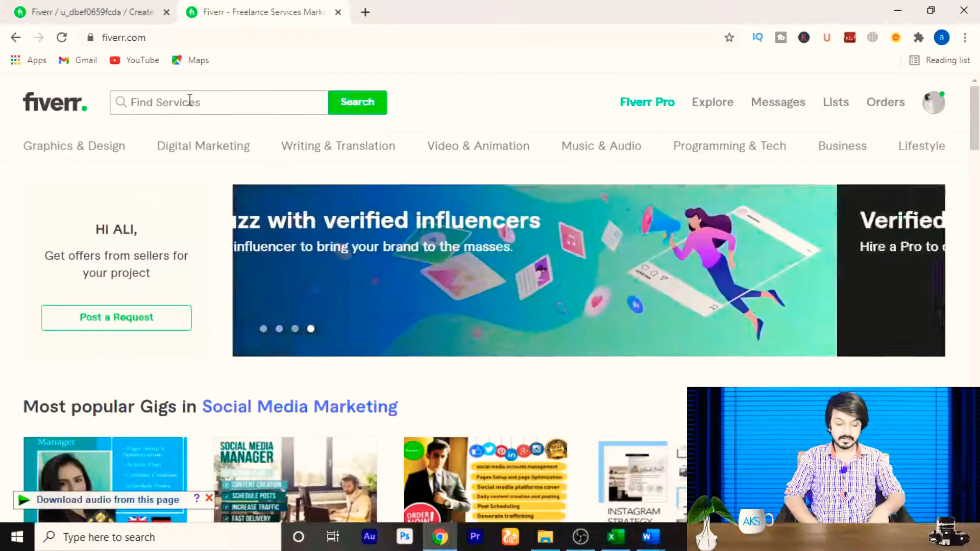
# Search Fiverr services for the pasted keyword YOUTUBE VIDEO EDITORS, returning 790 results.
pyautogui.click(189, 99)
pyautogui.hotkey('ctrl', 'v')
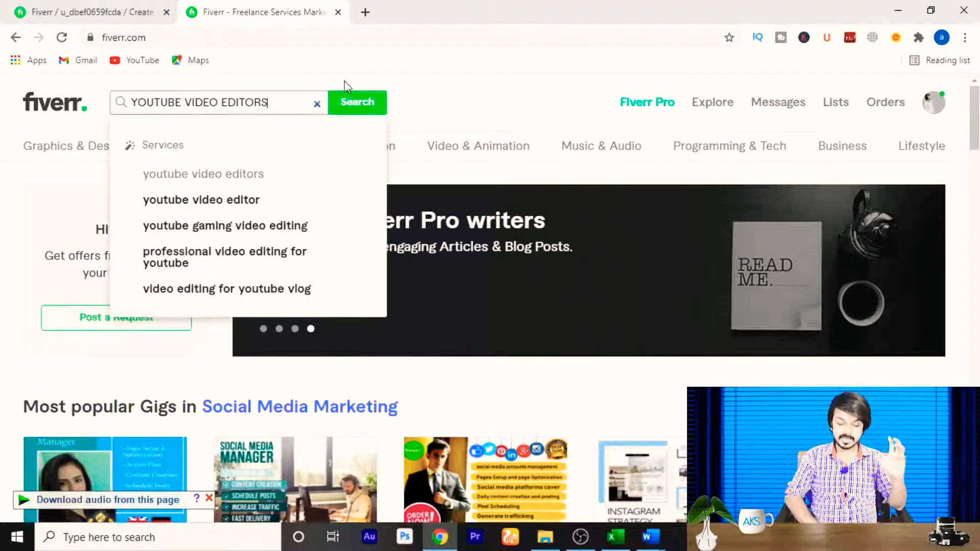
pyautogui.click(361, 104)
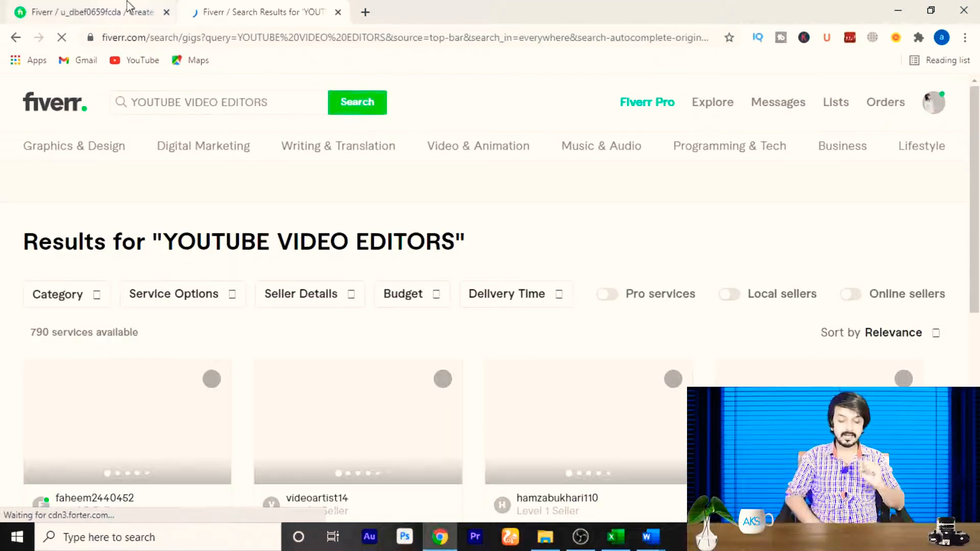
# Return to the gig creation form with the cursor in the gig title field.
pyautogui.click(125, 12)
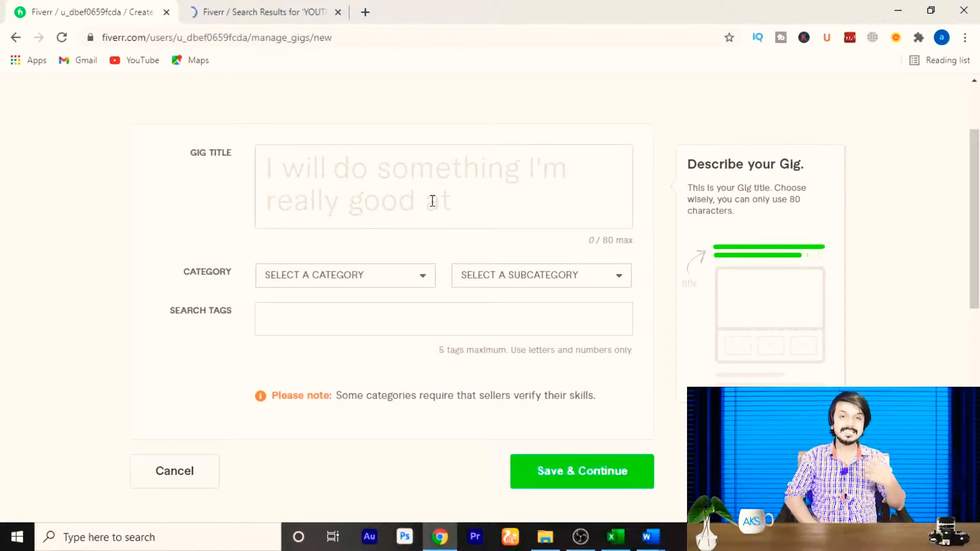
pyautogui.click(262, 10)
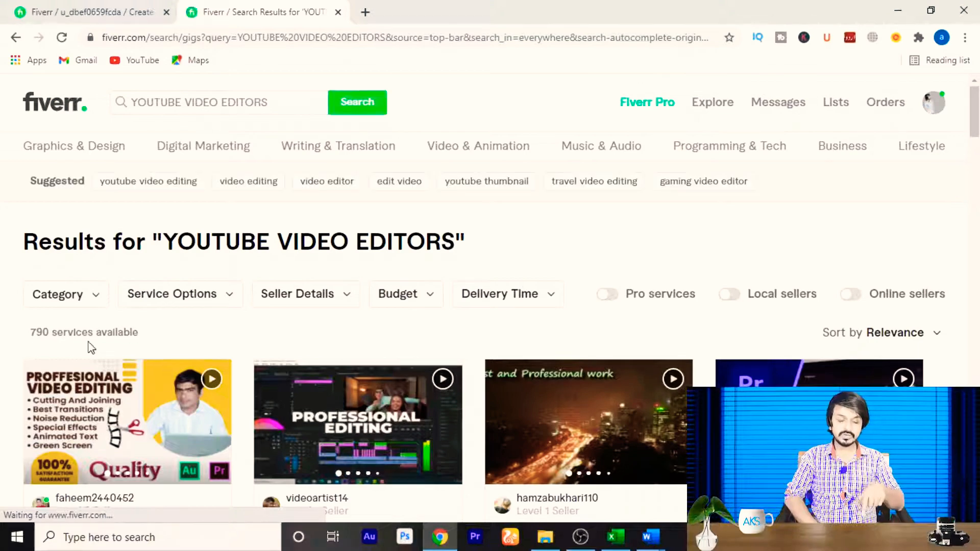
pyautogui.click(70, 18)
pyautogui.click(383, 186)
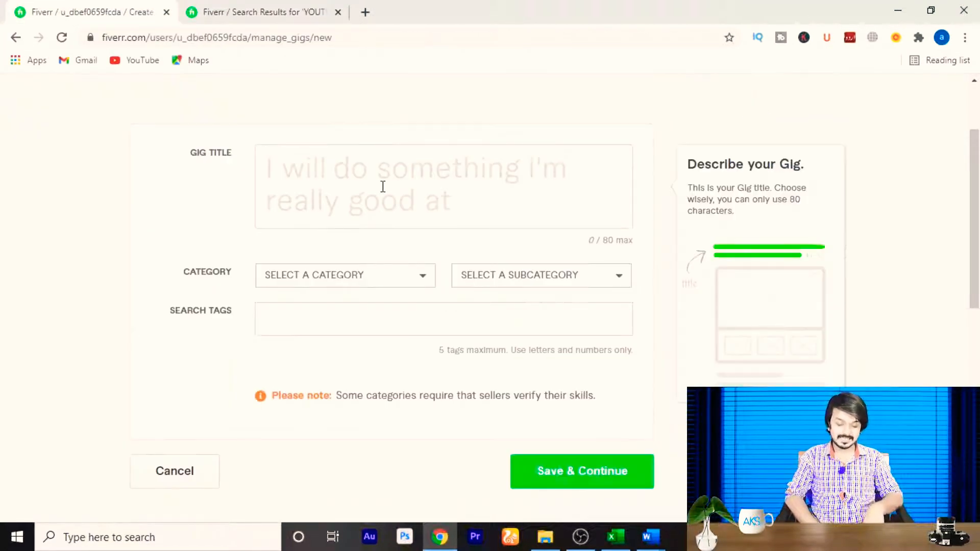
# Paste YOUTUBE VIDEO EDITORS as the gig title, then scroll competitors' results to their titles and prices.
pyautogui.hotkey('ctrl', 'v')
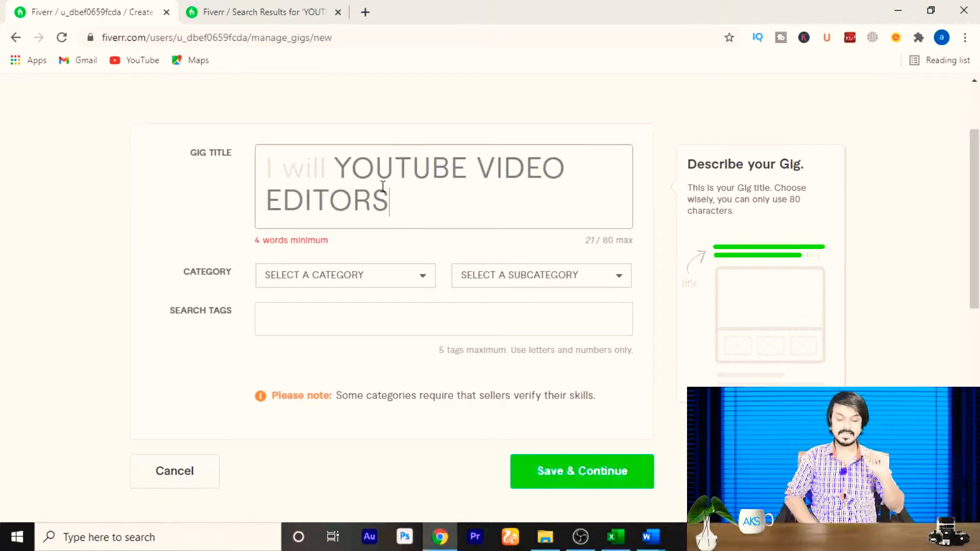
pyautogui.click(342, 171)
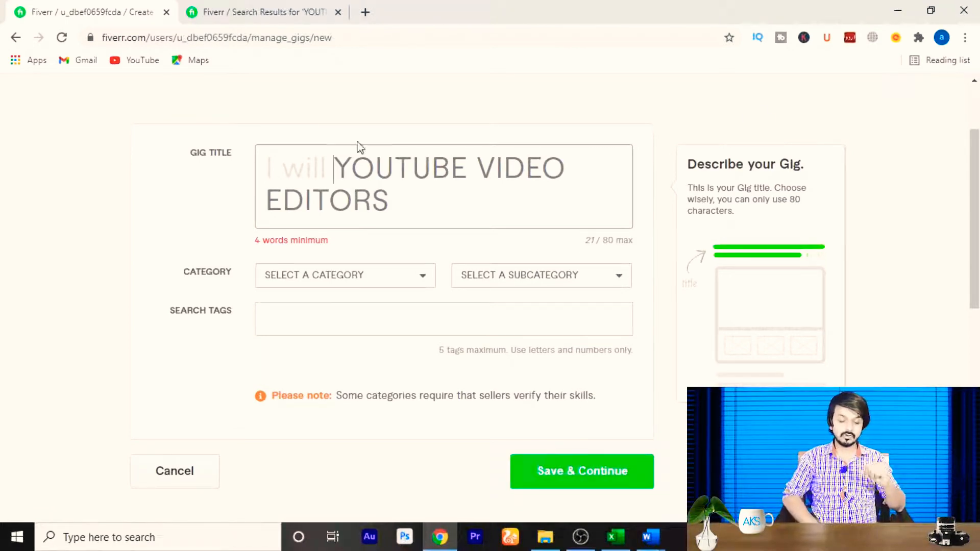
pyautogui.click(259, 15)
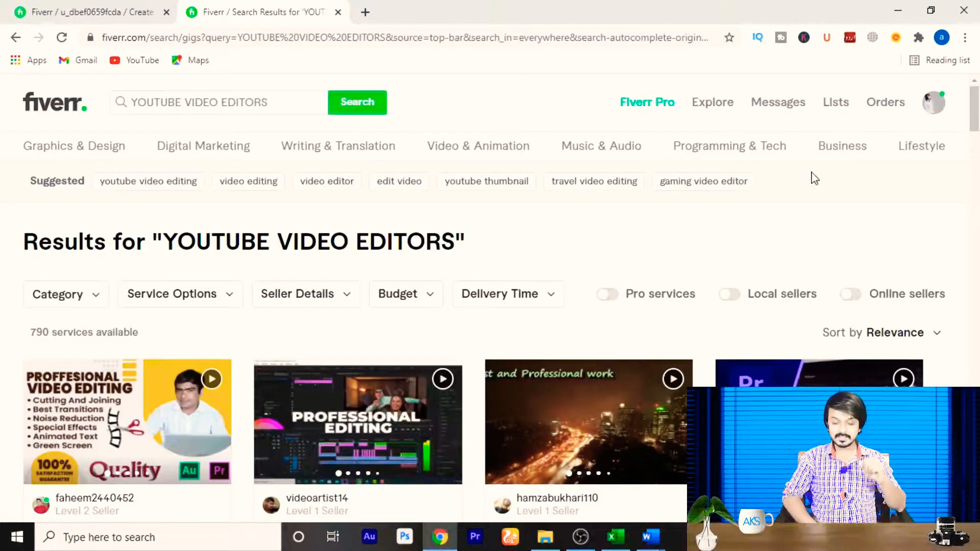
pyautogui.scroll(-2, 974, 110)
pyautogui.moveTo(974, 121); pyautogui.dragTo(975, 125)
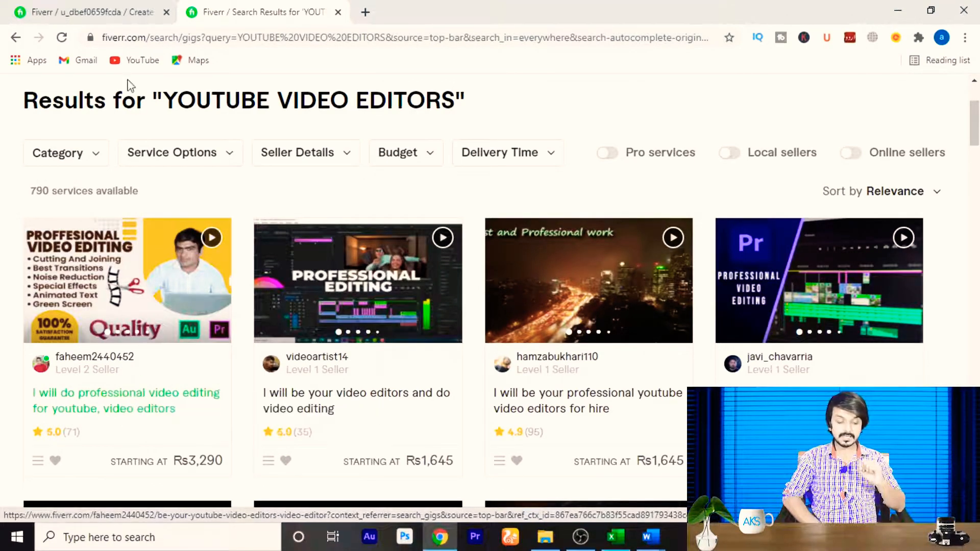
# Prefix the title with 'do professional' so it reads 'I will do professional YOUTUBE VIDEO EDITORS'.
pyautogui.click(113, 7)
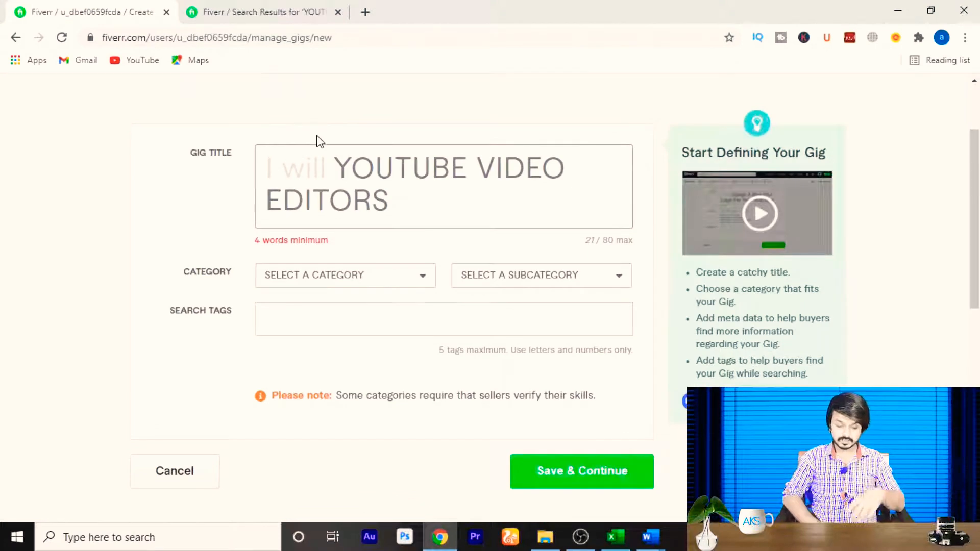
pyautogui.write('do profession')
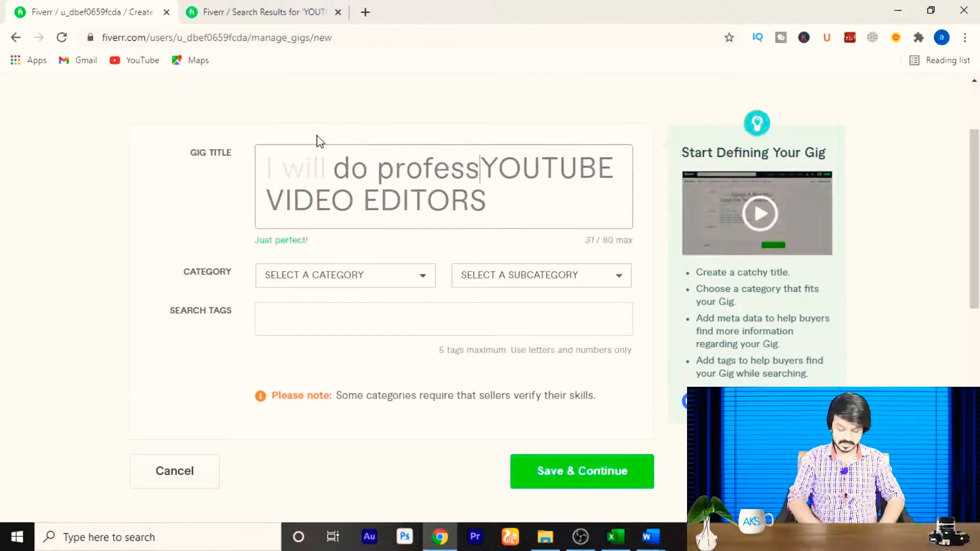
pyautogui.write('al')
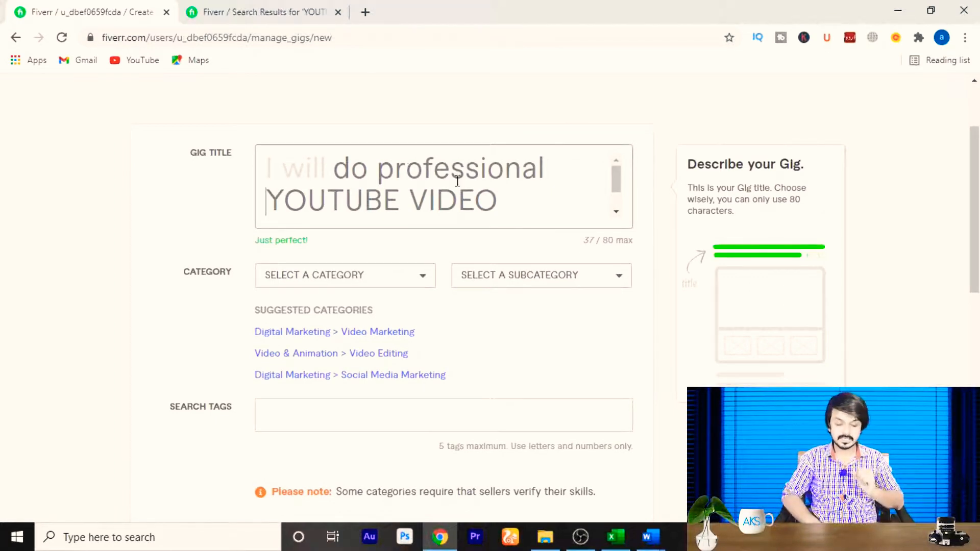
pyautogui.moveTo(385, 201); pyautogui.dragTo(620, 184)
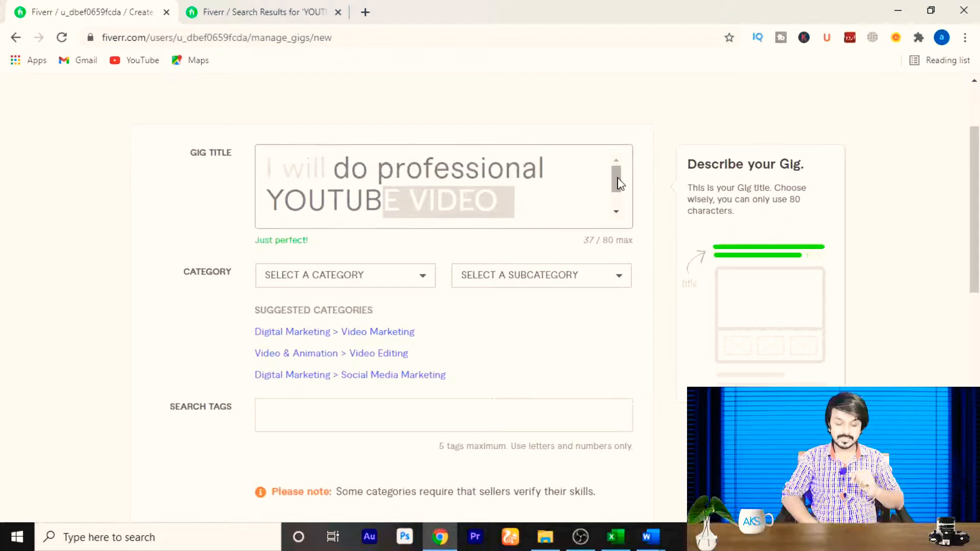
pyautogui.click(449, 168)
pyautogui.moveTo(377, 169); pyautogui.dragTo(558, 174)
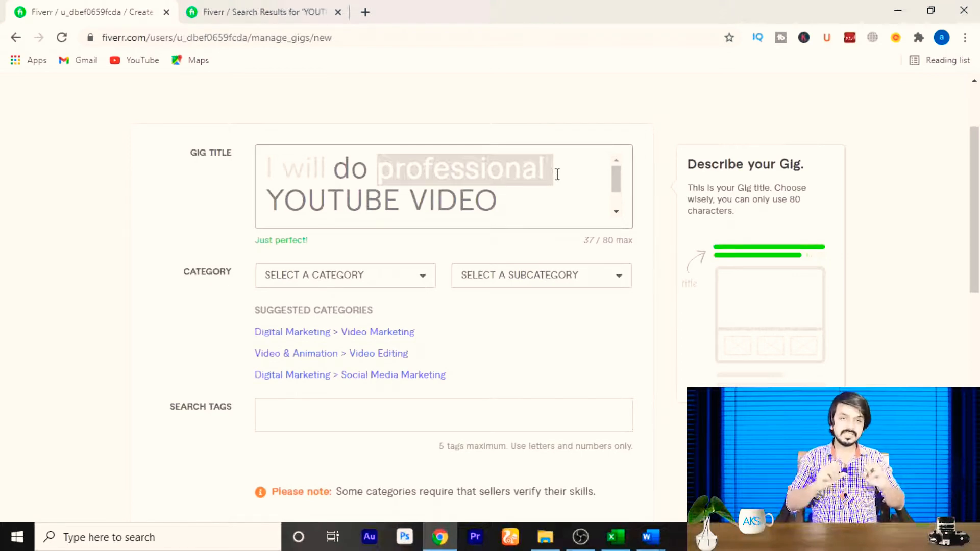
pyautogui.click(305, 7)
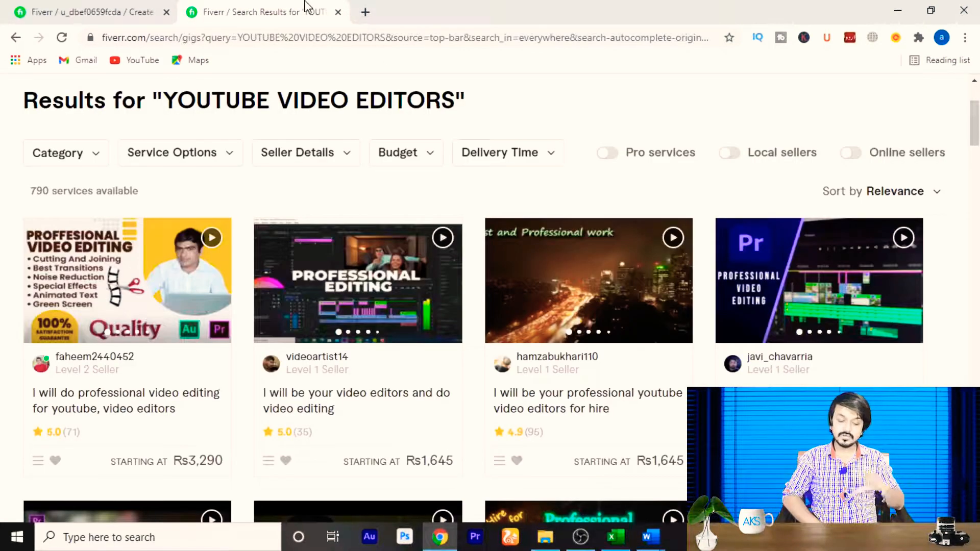
# Pick VIDEO & ANIMATION from the Category dropdown and LOGO ANIMATION as the subcategory.
pyautogui.click(120, 9)
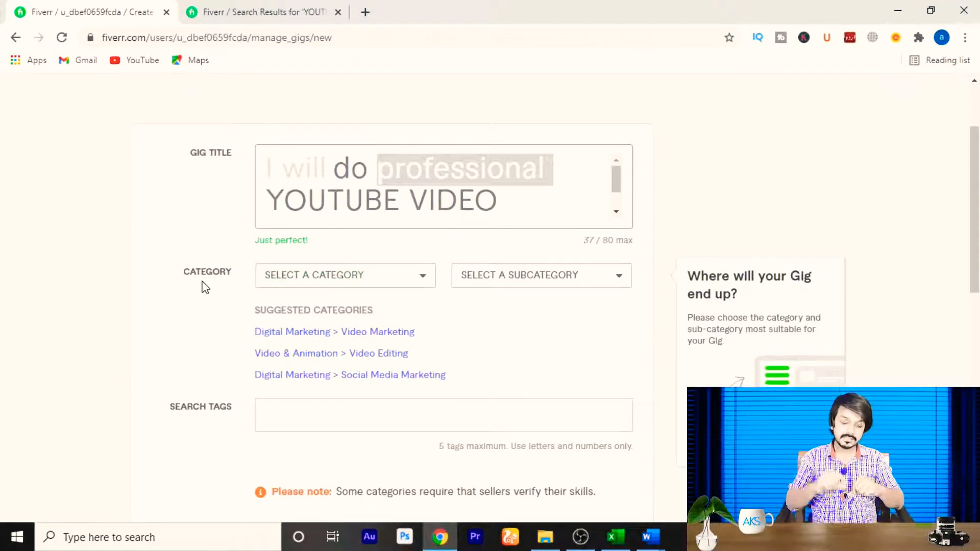
pyautogui.click(305, 285)
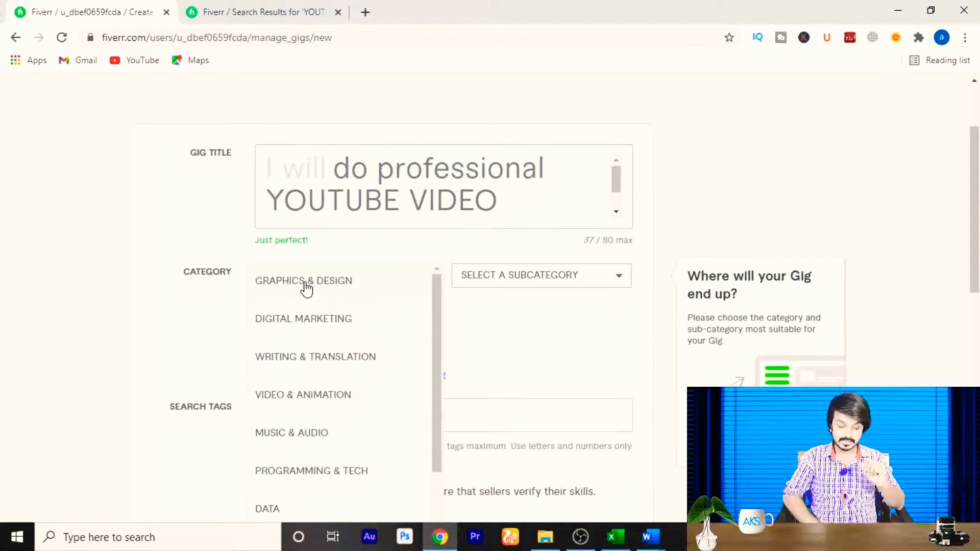
pyautogui.click(218, 368)
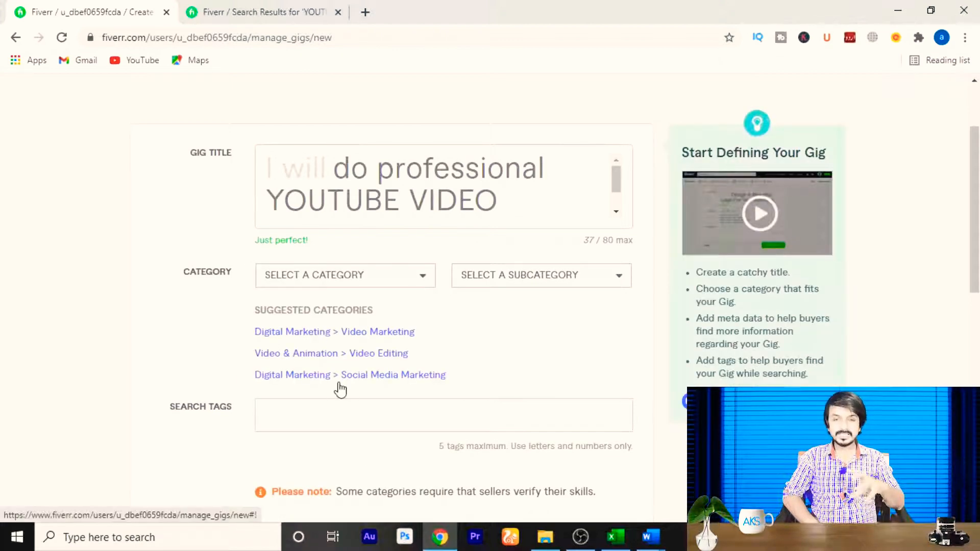
pyautogui.click(396, 208)
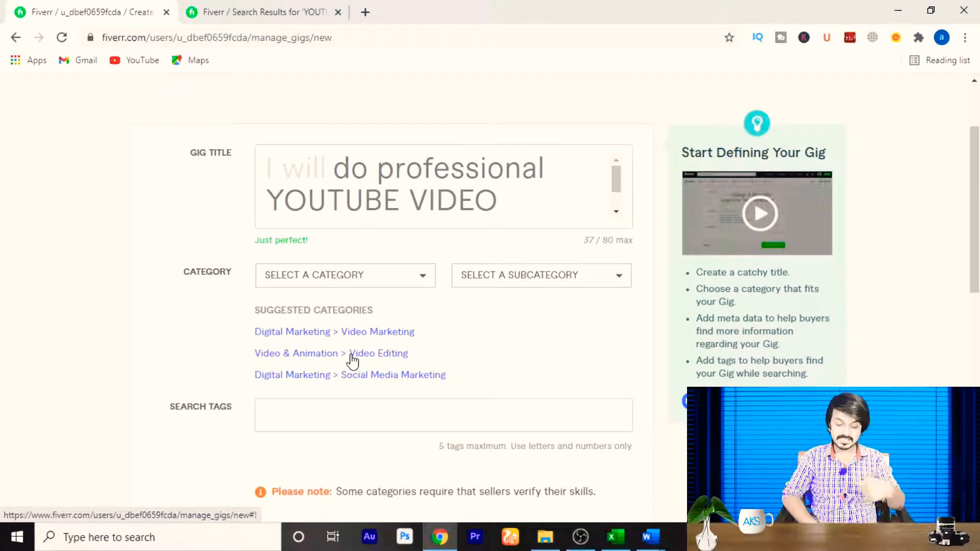
pyautogui.click(351, 281)
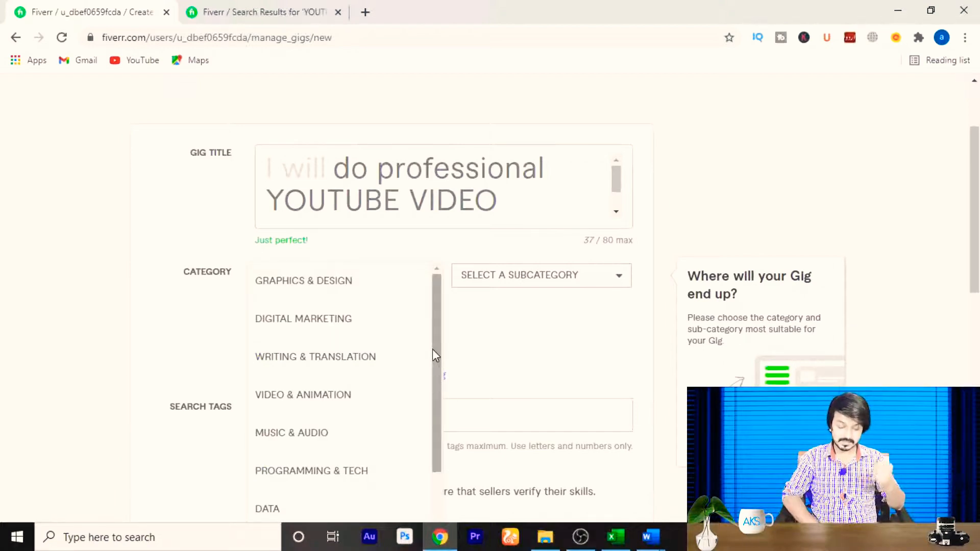
pyautogui.moveTo(435, 354); pyautogui.dragTo(442, 445)
pyautogui.click(329, 340)
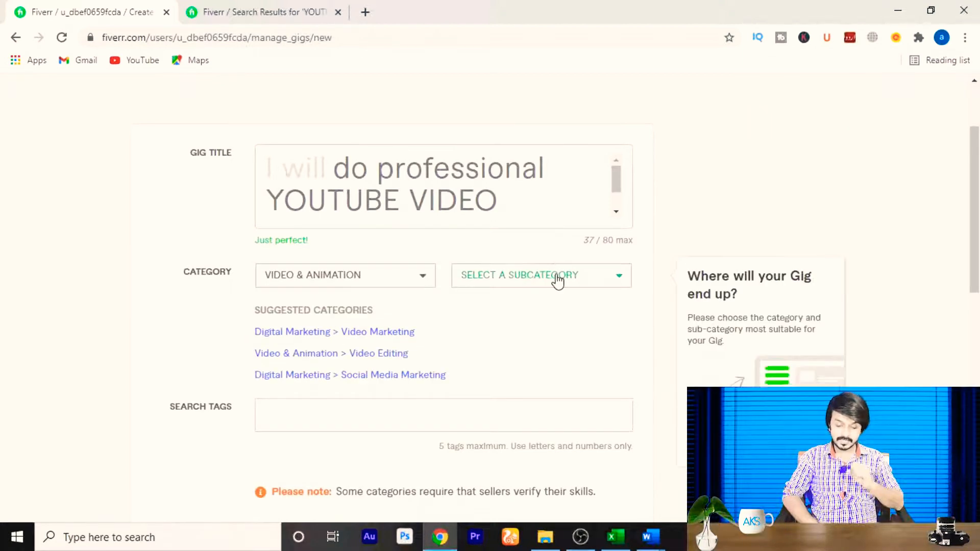
pyautogui.click(558, 279)
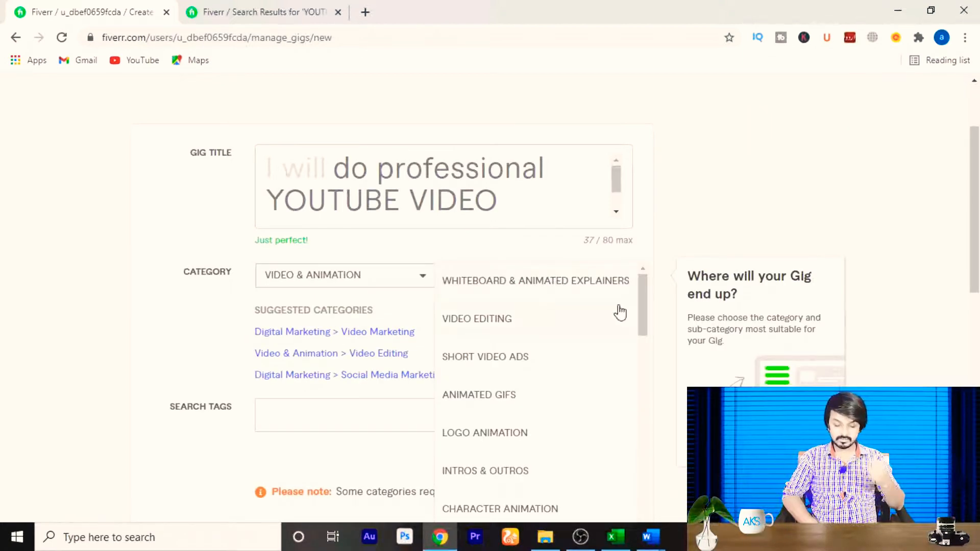
pyautogui.click(487, 439)
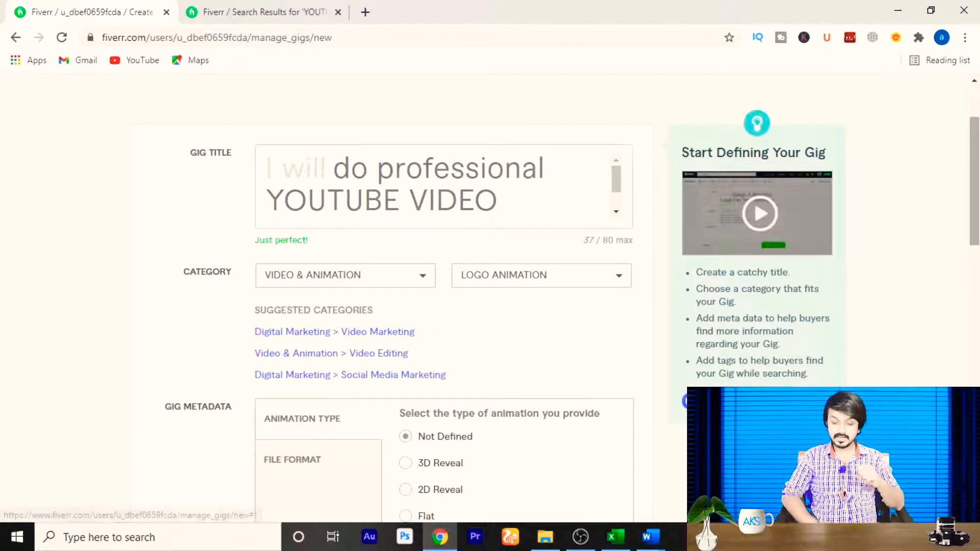
# Select 3D as the gig's animation type, then return to the YOUTUBE VIDEO EDITORS search results.
pyautogui.scroll(-5, 687, 194)
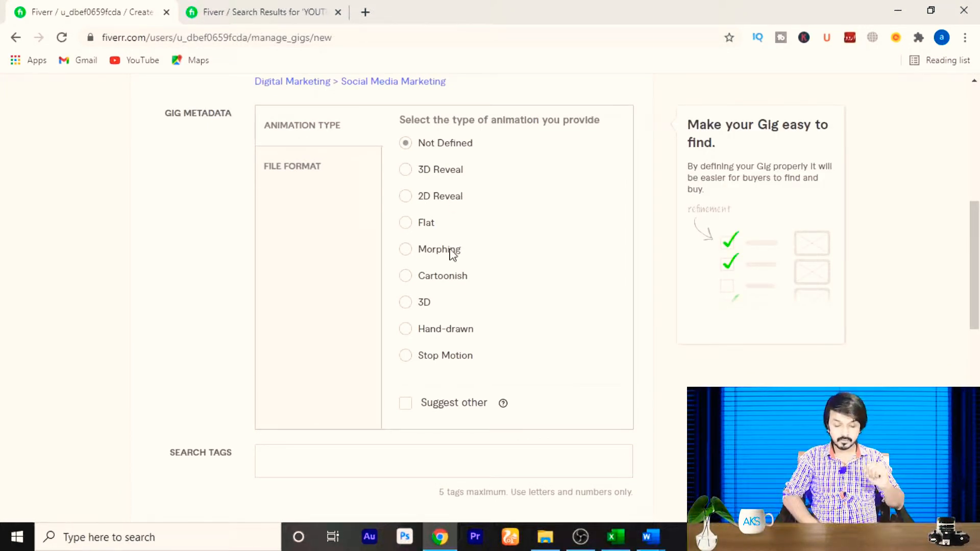
pyautogui.click(405, 302)
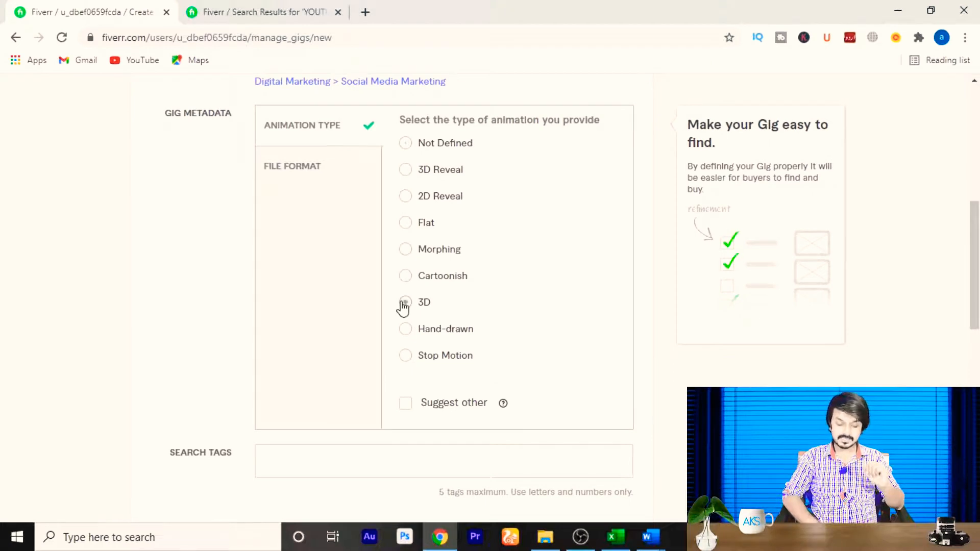
pyautogui.scroll(-2, 587, 303)
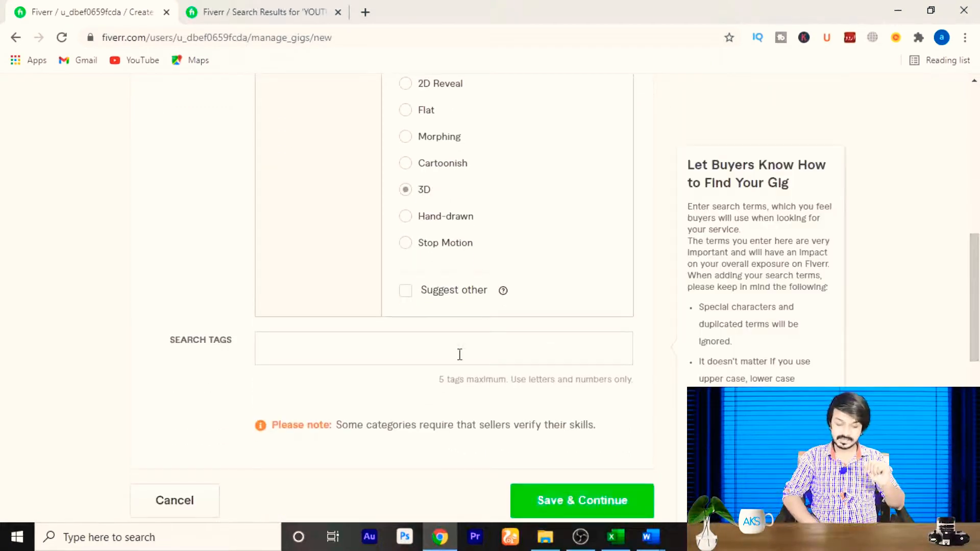
pyautogui.click(429, 353)
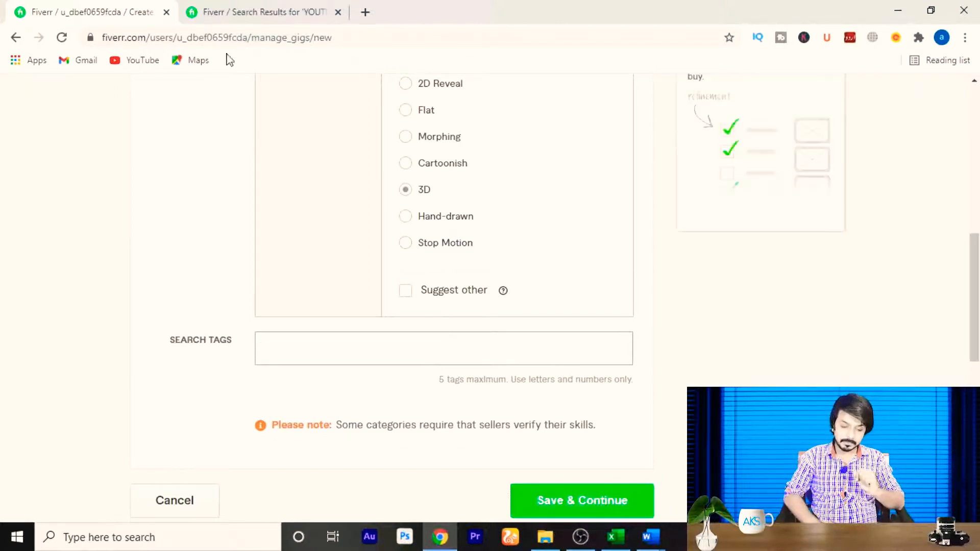
pyautogui.click(225, 16)
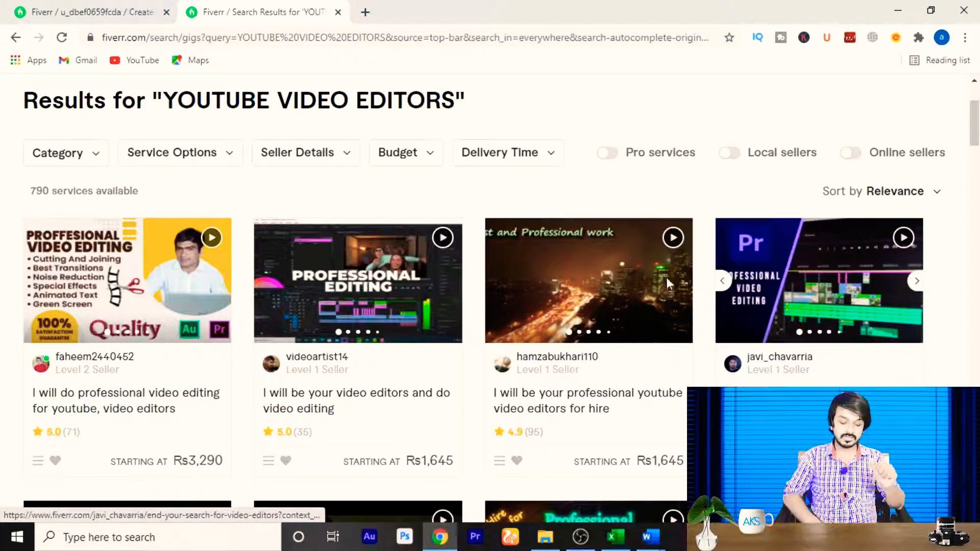
# Open the four top competitor gigs in new tabs and scroll the first to its 71 reviews.
pyautogui.rightClick(128, 400)
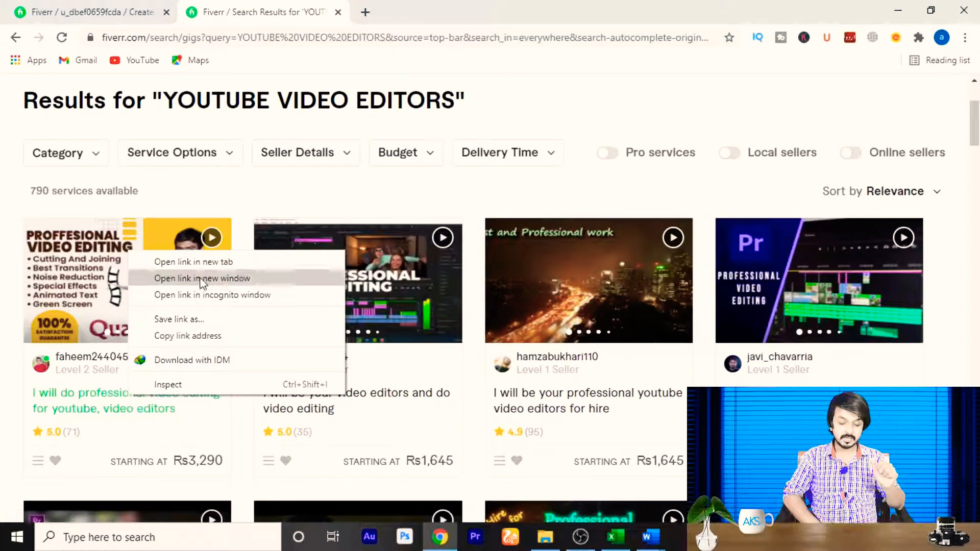
pyautogui.click(195, 262)
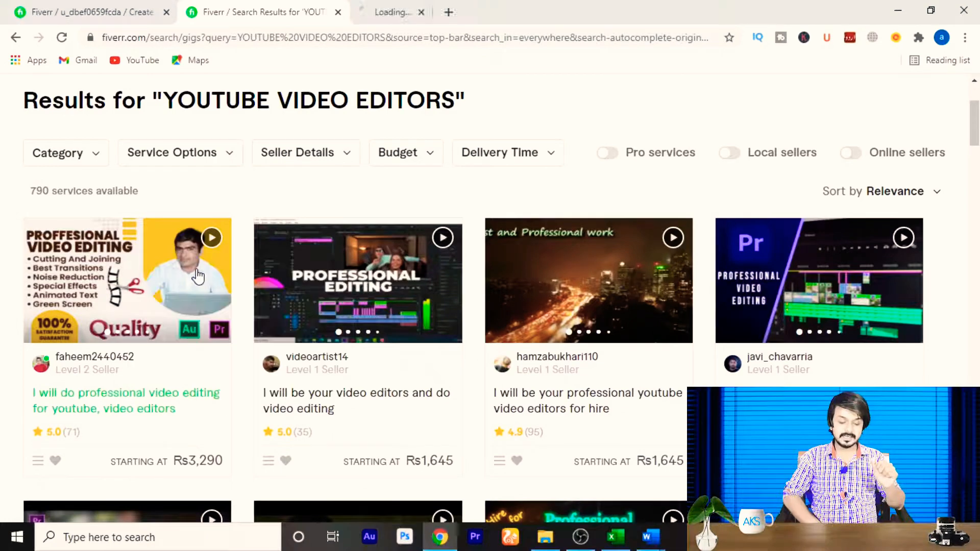
pyautogui.rightClick(314, 396)
pyautogui.click(366, 255)
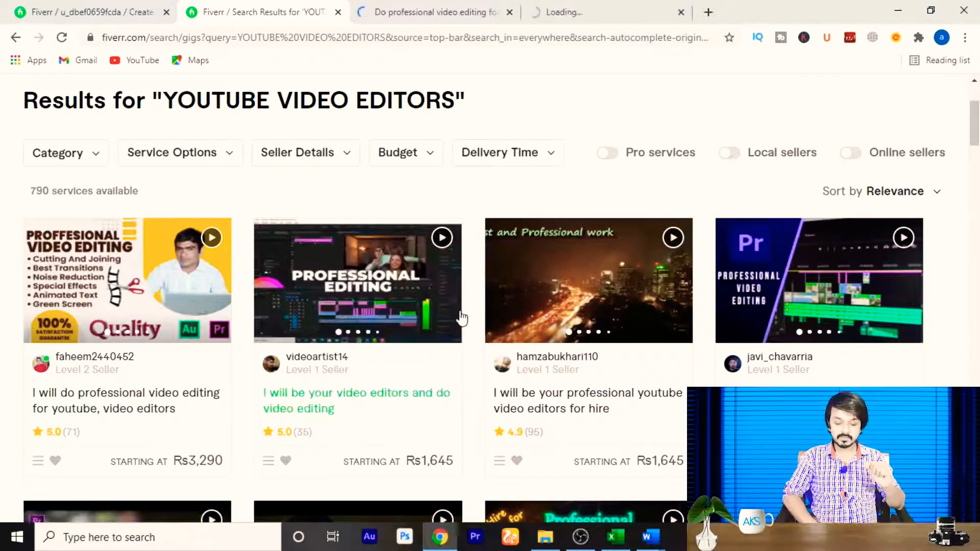
pyautogui.rightClick(560, 408)
pyautogui.click(673, 274)
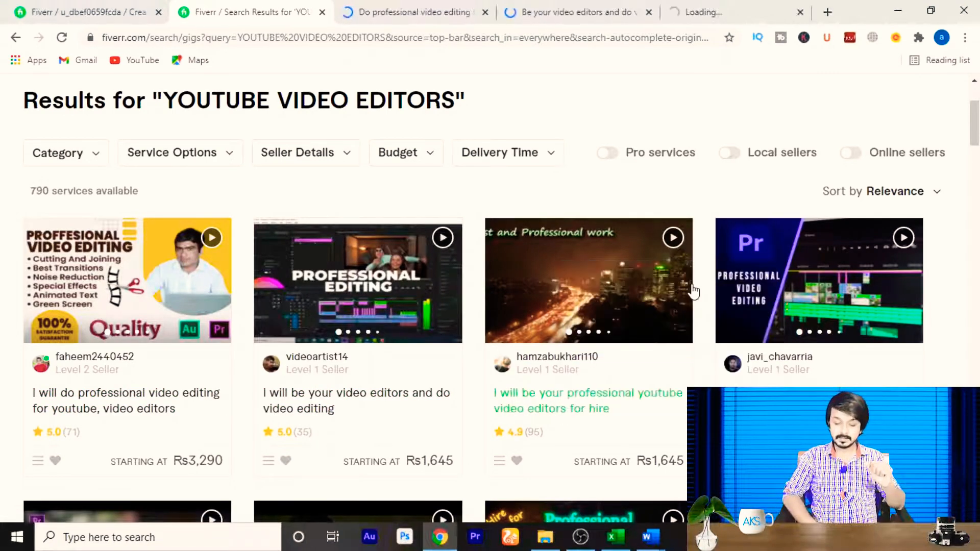
pyautogui.rightClick(764, 250)
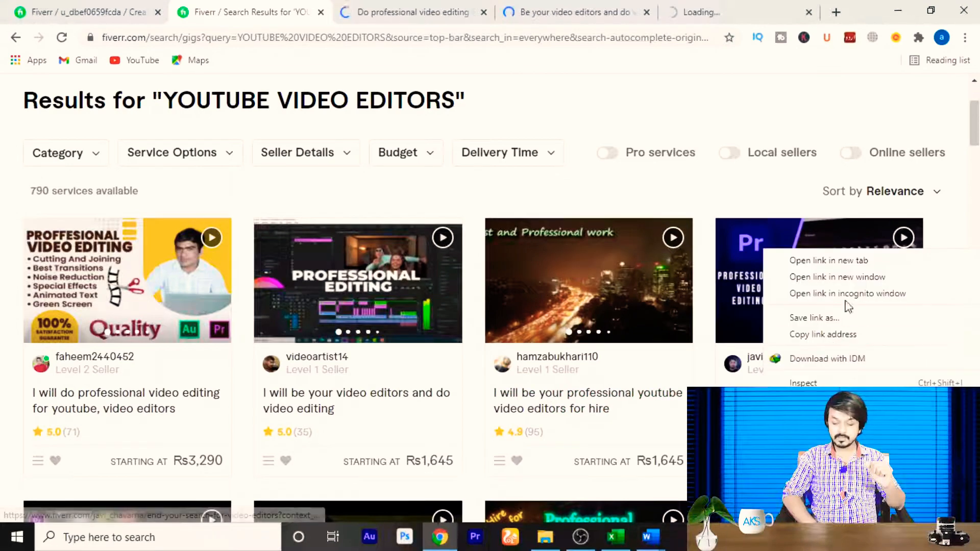
pyautogui.click(830, 260)
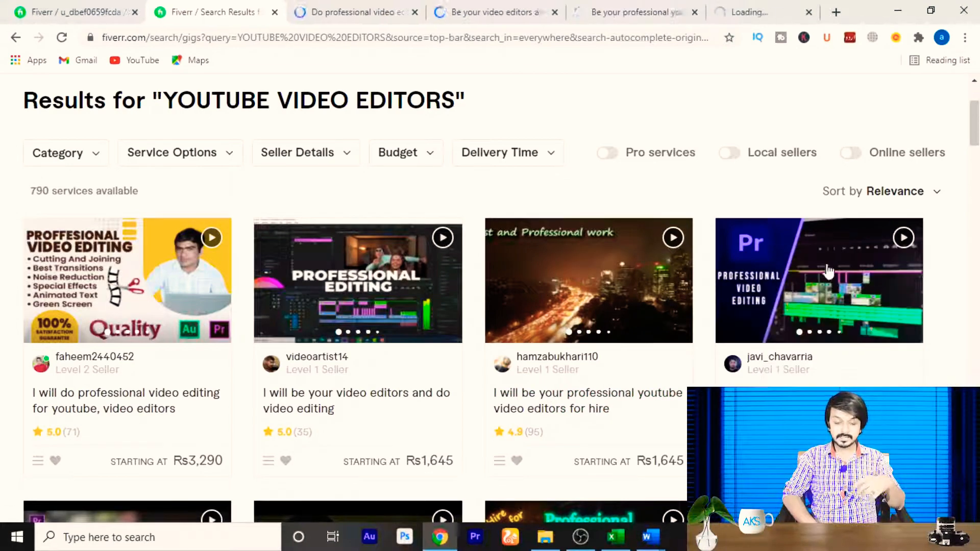
pyautogui.click(361, 7)
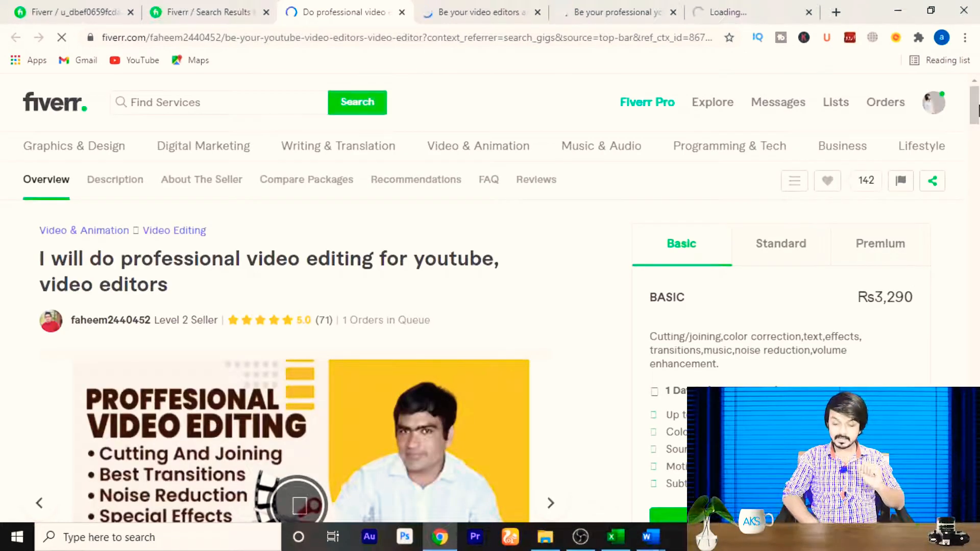
pyautogui.moveTo(974, 105); pyautogui.dragTo(975, 363)
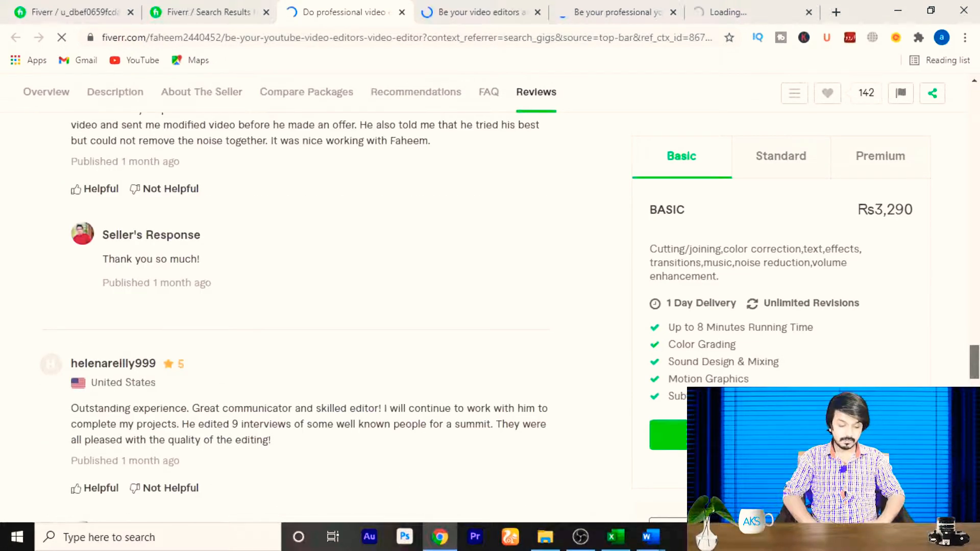
# Copy the 'professional video' related tag from a competitor gig and add it as a search tag.
pyautogui.scroll(-10, 221, 269)
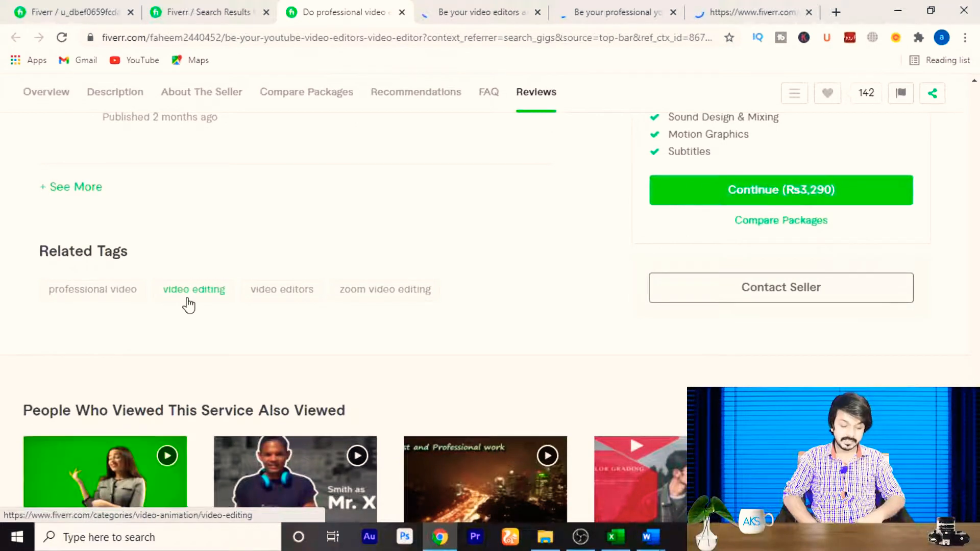
pyautogui.moveTo(151, 297); pyautogui.dragTo(44, 296)
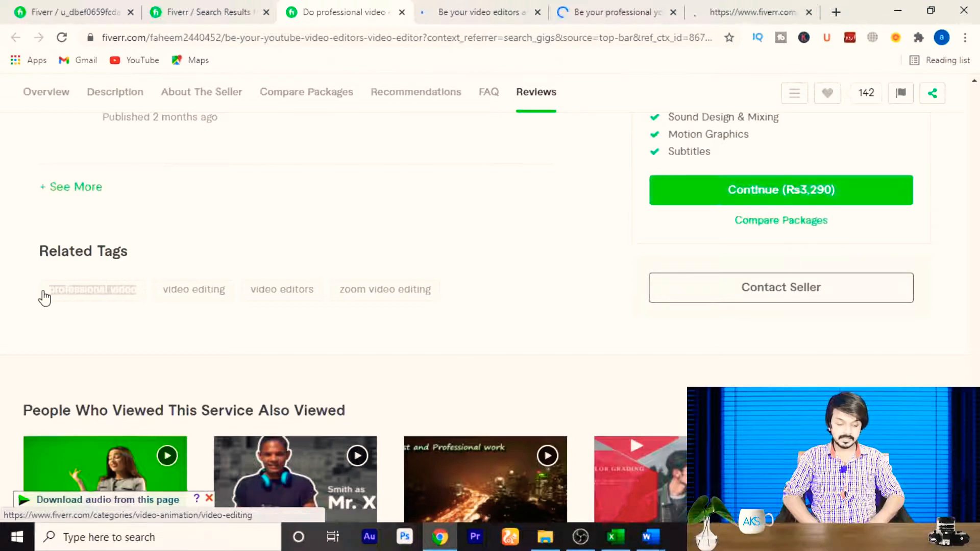
pyautogui.click(170, 13)
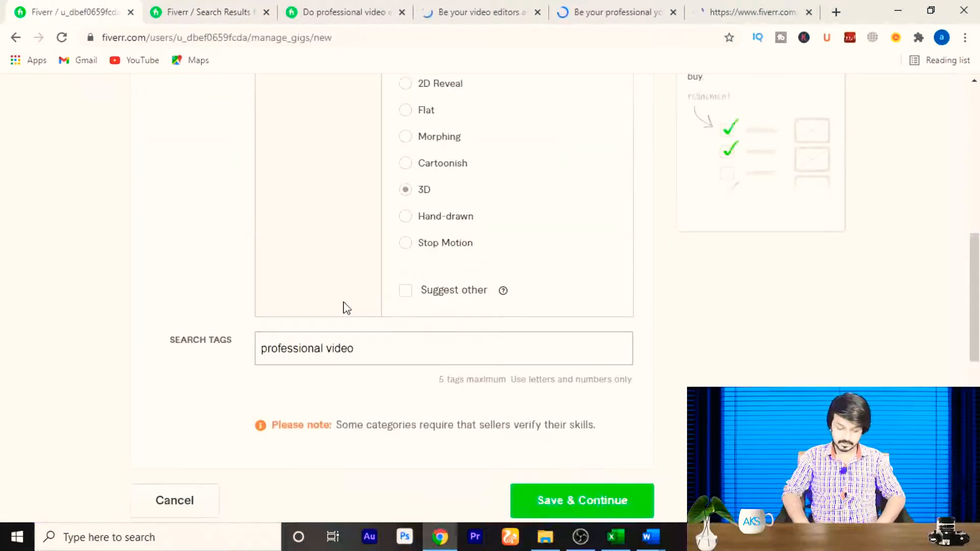
pyautogui.press('Return')
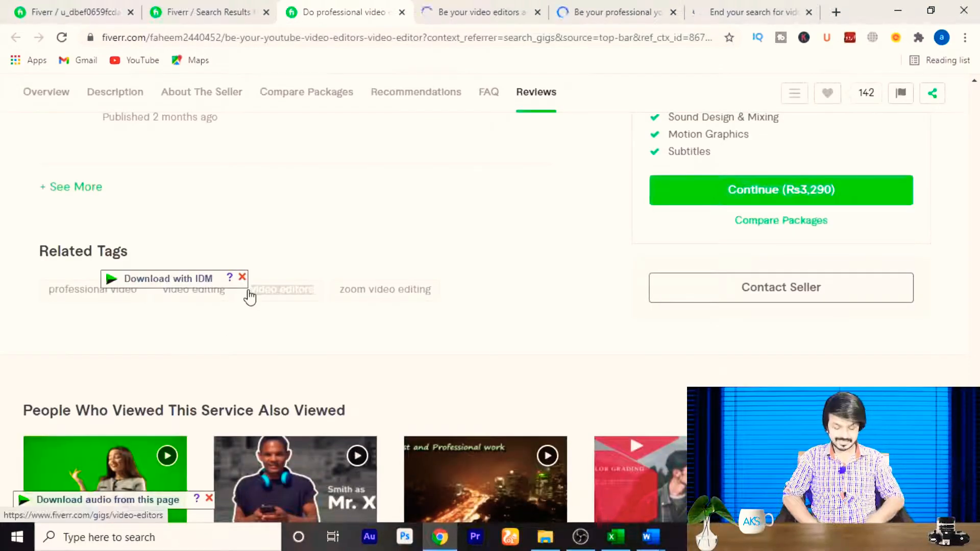
# Paste 'video editors' into the gig's Search Tags and add it.
pyautogui.click(65, 8)
pyautogui.scroll(-6, 565, 321)
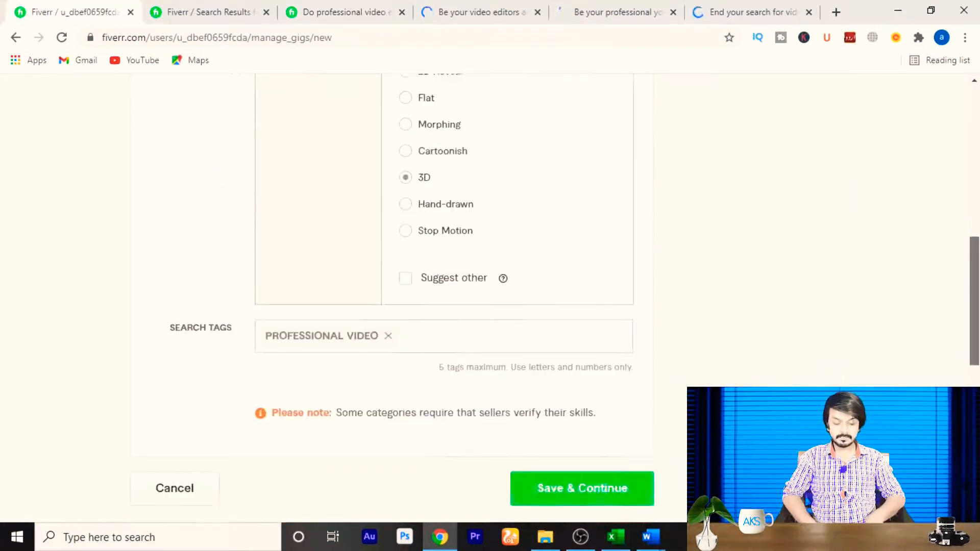
pyautogui.click(543, 323)
pyautogui.write('video editors')
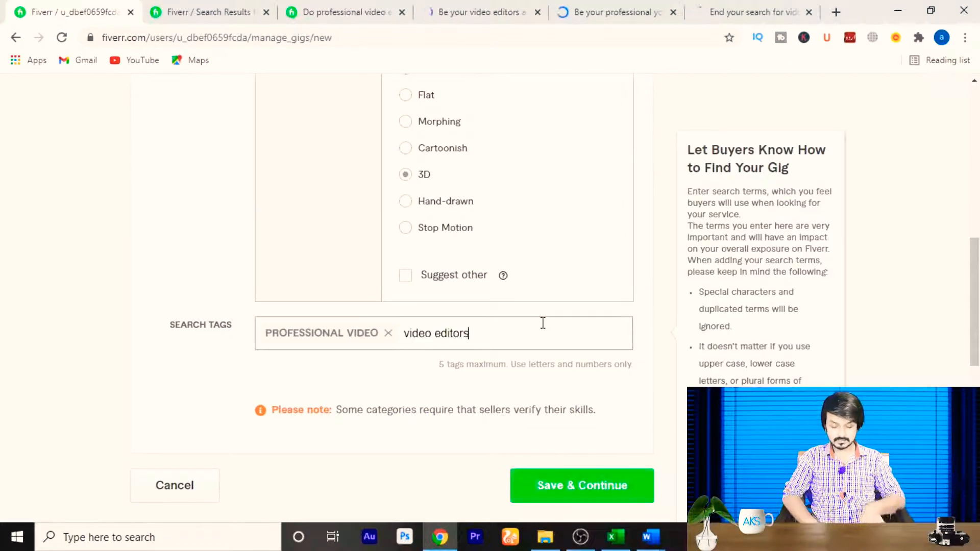
pyautogui.press('Return')
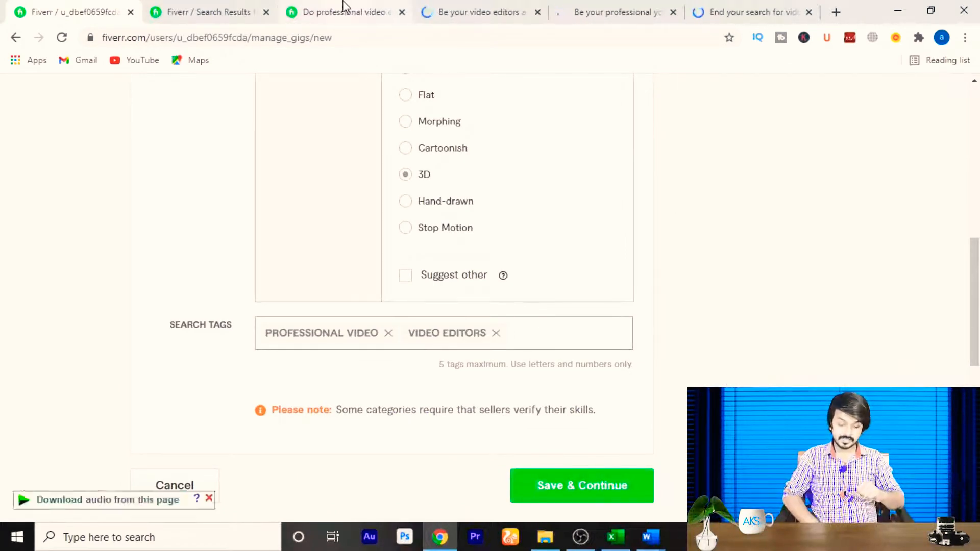
# Copy the 'zoom video editing' tag from the competitor page and add it as a search tag.
pyautogui.click(343, 6)
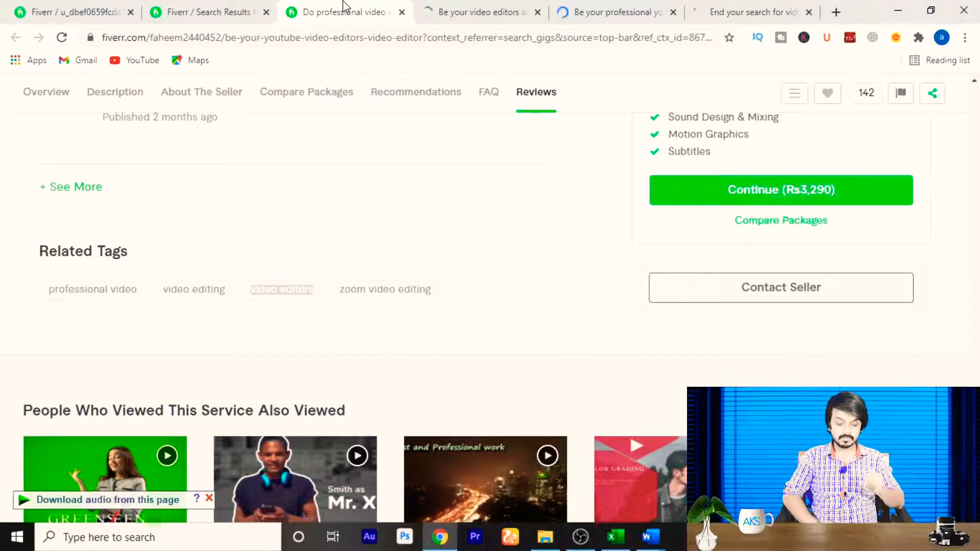
pyautogui.click(460, 316)
pyautogui.moveTo(433, 289); pyautogui.dragTo(338, 294)
pyautogui.hotkey('ctrl', 'c')
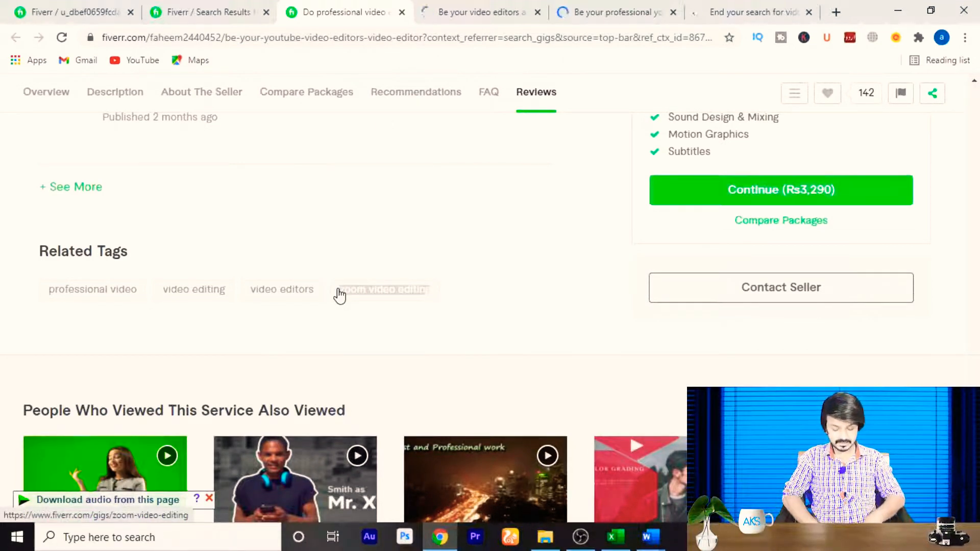
pyautogui.click(219, 7)
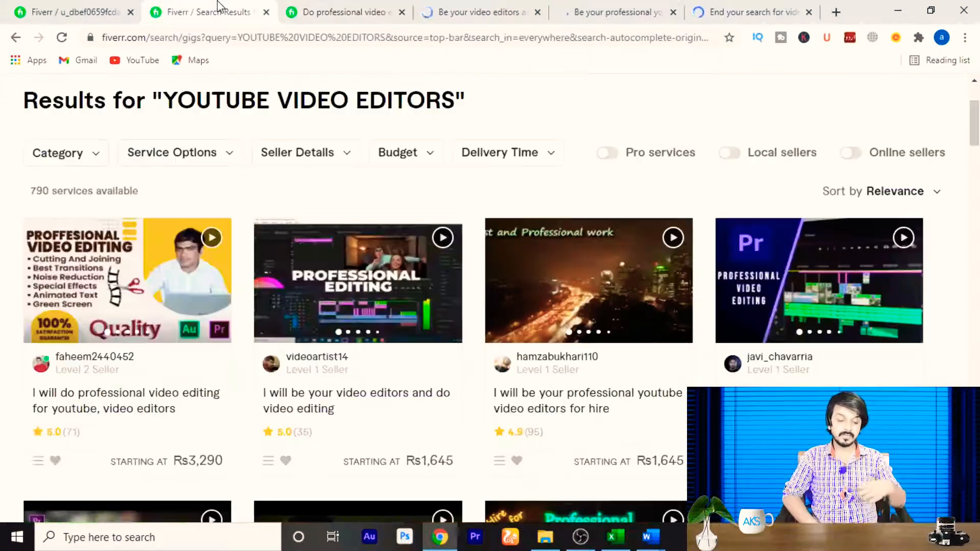
pyautogui.click(80, 7)
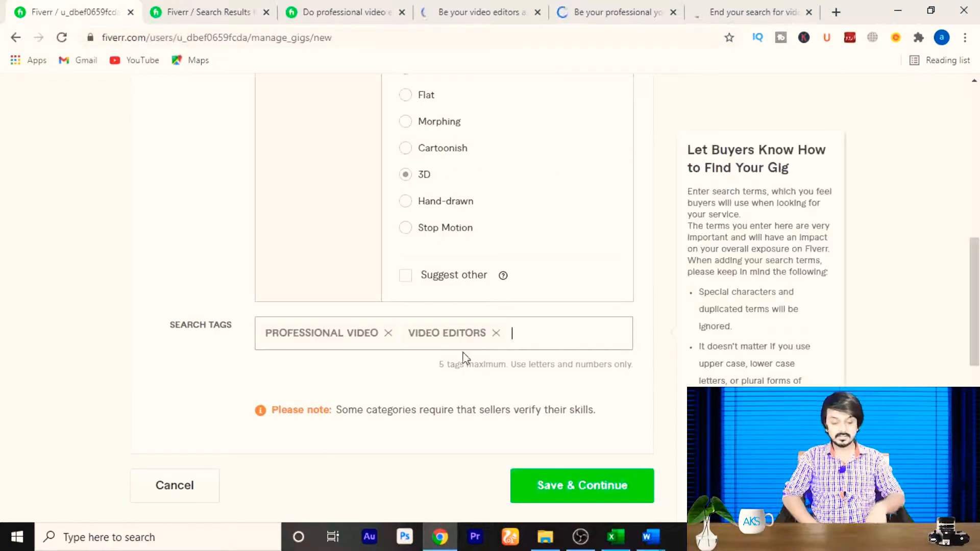
pyautogui.hotkey('ctrl', 'v')
pyautogui.press('Return')
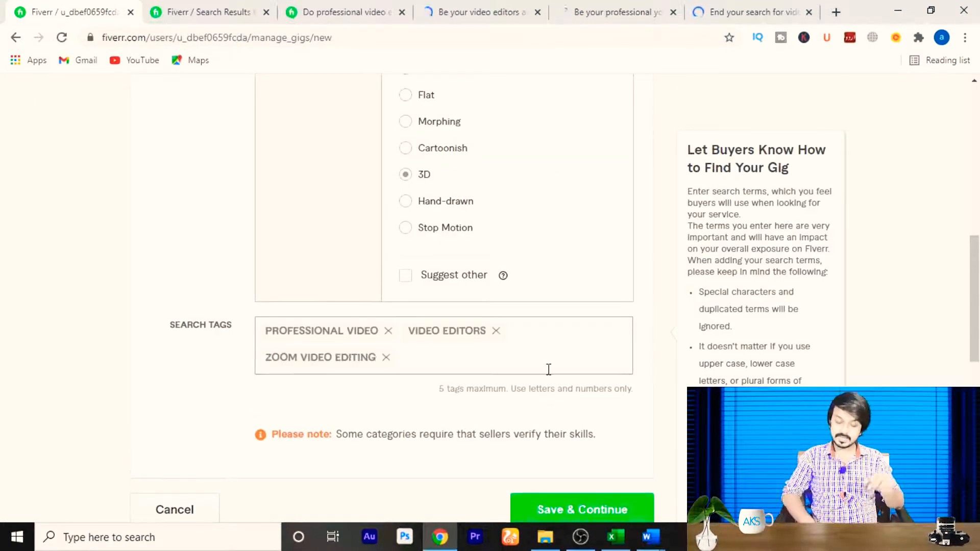
# Browse the second, third and fourth competitor gigs and select the 'instagram video' related tag.
pyautogui.click(464, 8)
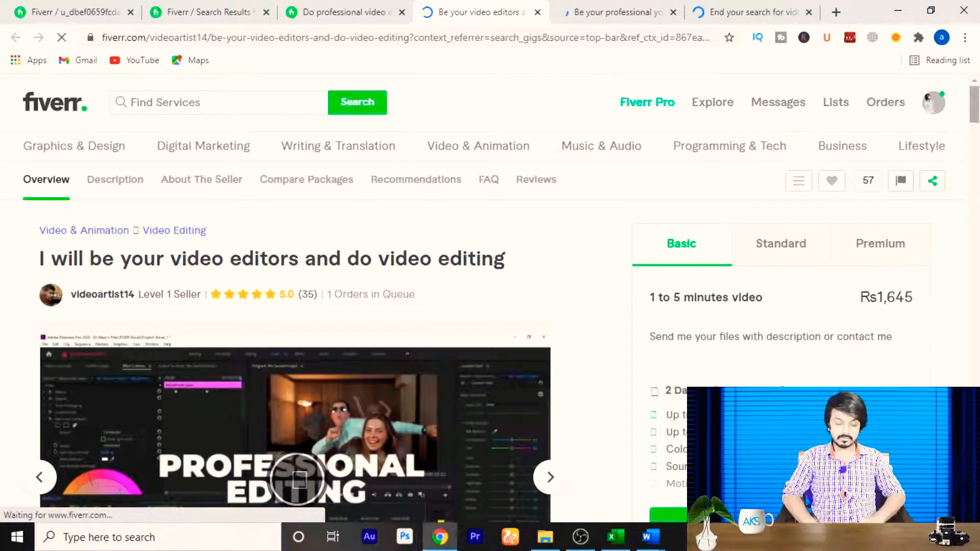
pyautogui.moveTo(975, 104); pyautogui.dragTo(975, 434)
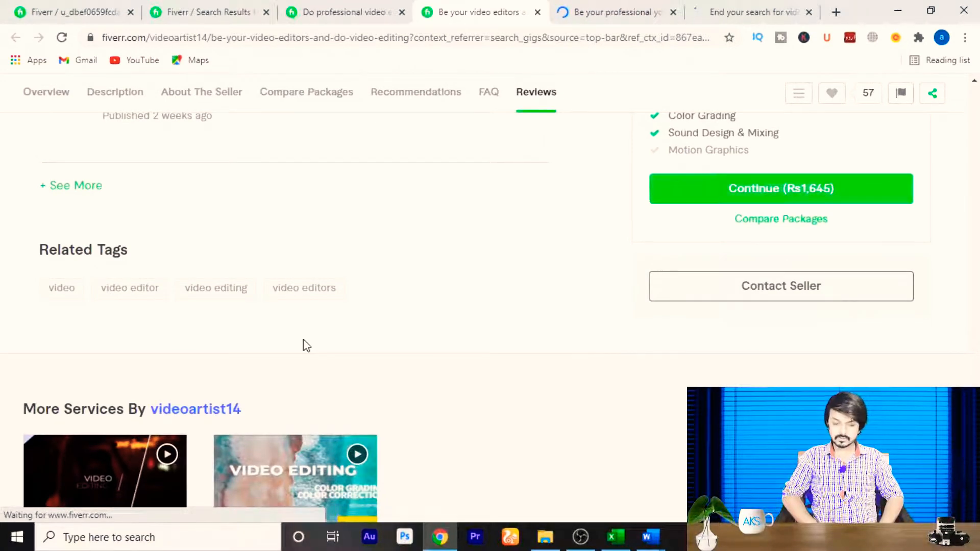
pyautogui.click(600, 16)
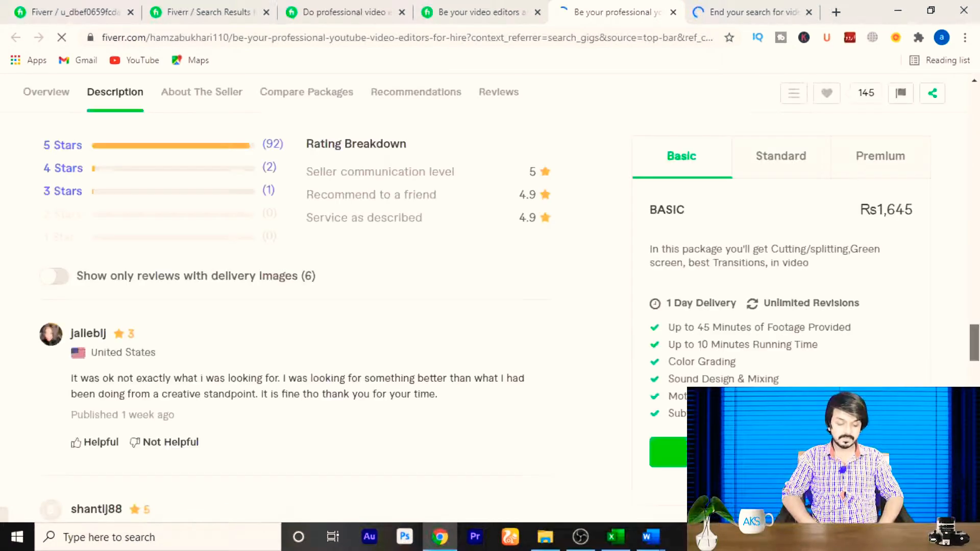
pyautogui.moveTo(974, 345); pyautogui.dragTo(975, 442)
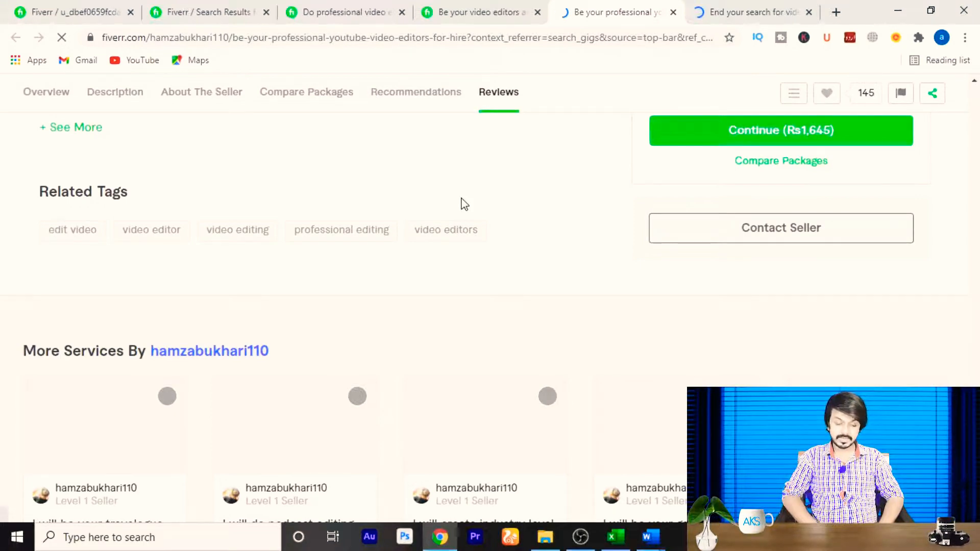
pyautogui.click(744, 11)
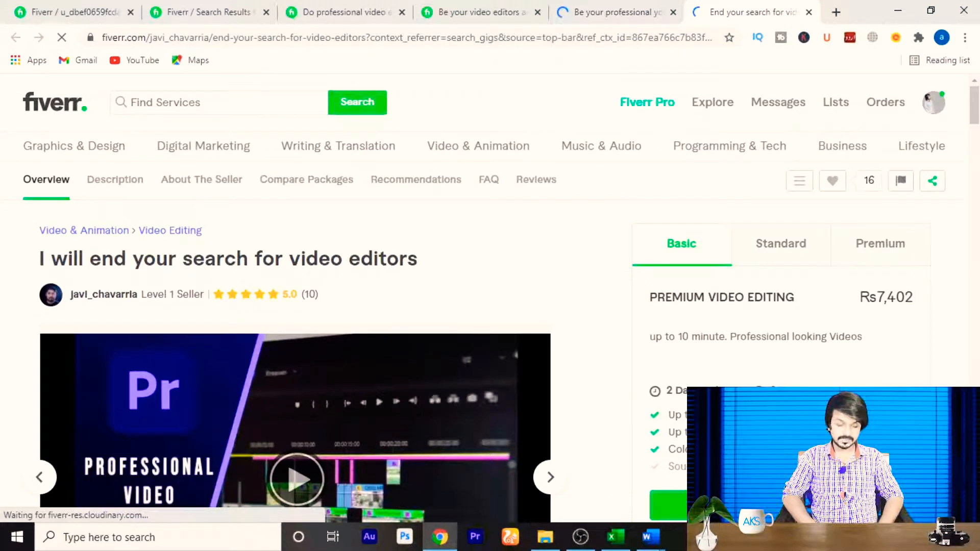
pyautogui.scroll(-20, 337, 307)
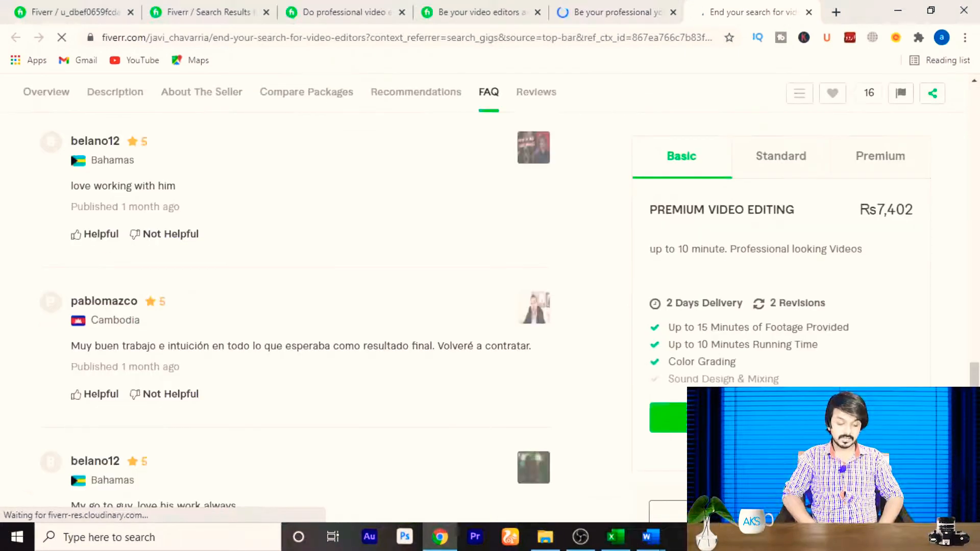
pyautogui.scroll(-8, 296, 306)
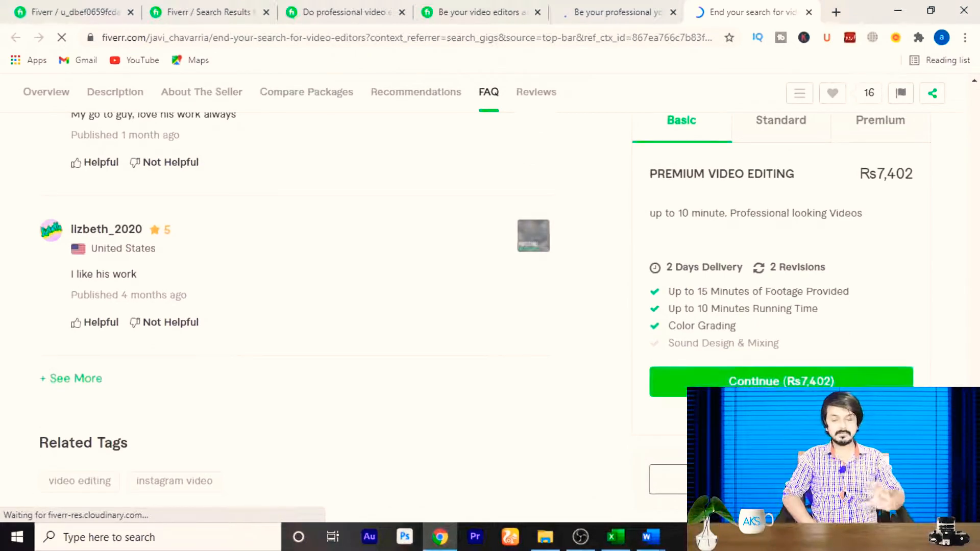
pyautogui.scroll(-5, 320, 319)
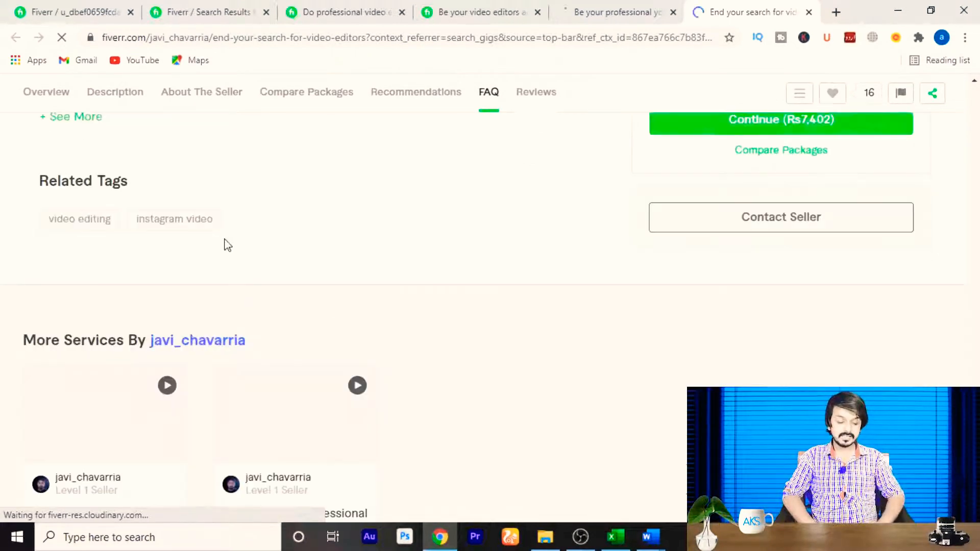
pyautogui.moveTo(225, 244); pyautogui.dragTo(125, 219)
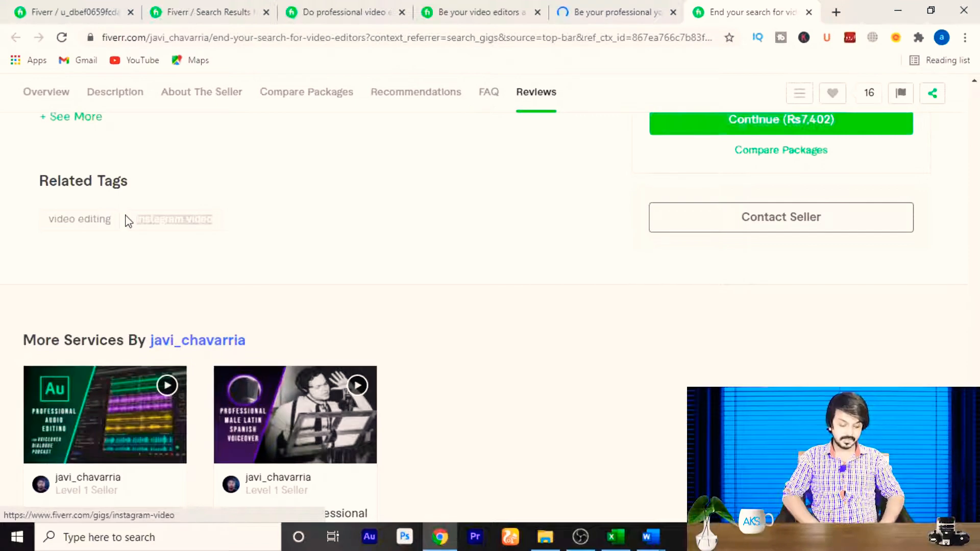
# Add 'instagram video' and 'professional editor' as the fourth and fifth search tags.
pyautogui.click(113, 7)
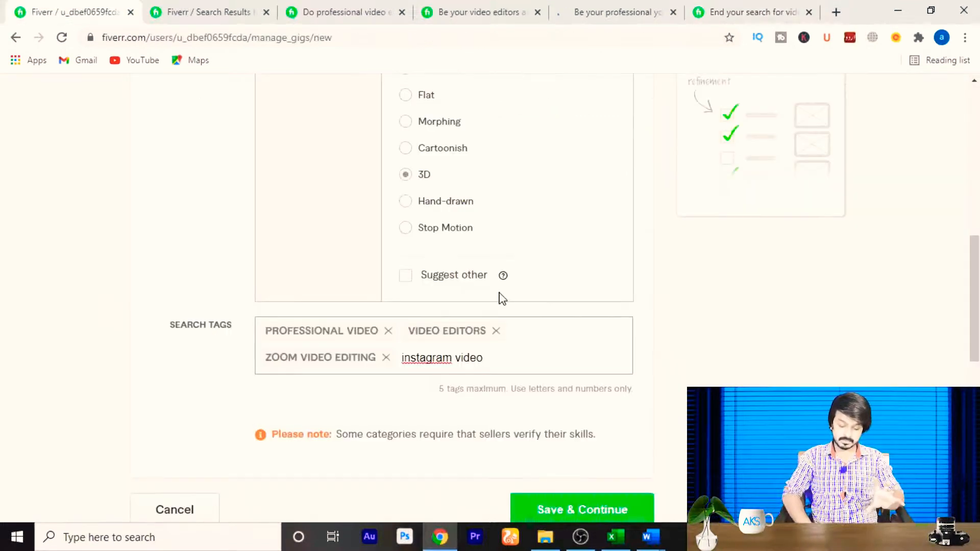
pyautogui.press('Return')
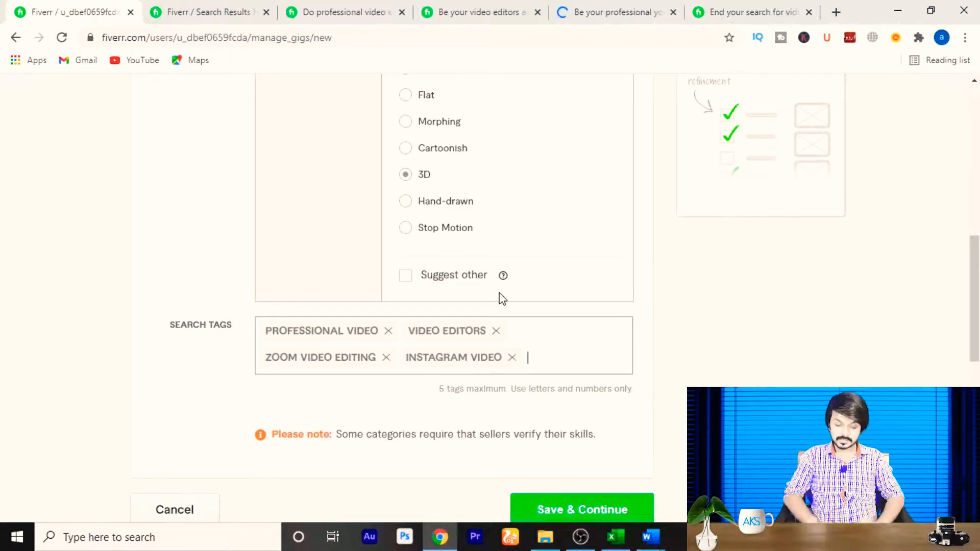
pyautogui.moveTo(977, 286); pyautogui.dragTo(977, 177)
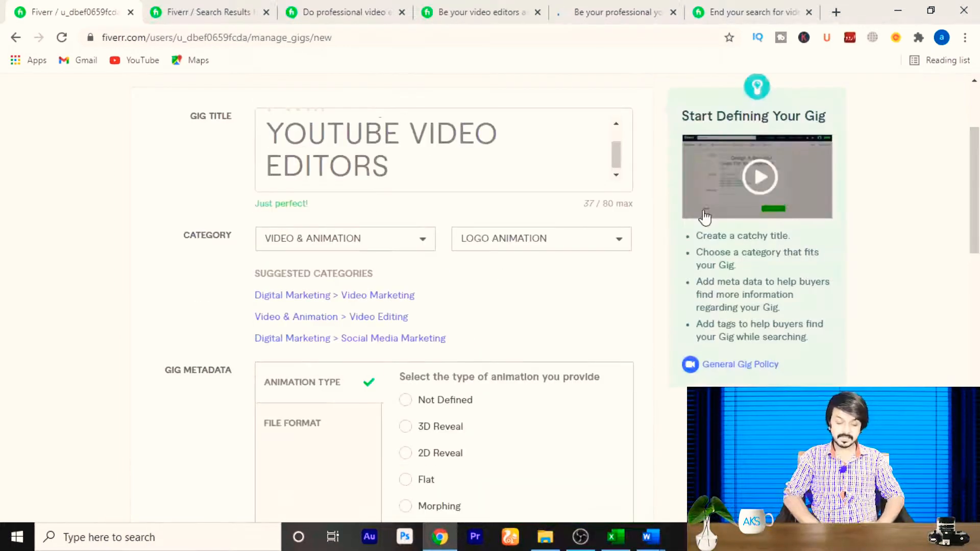
pyautogui.moveTo(617, 158); pyautogui.dragTo(618, 149)
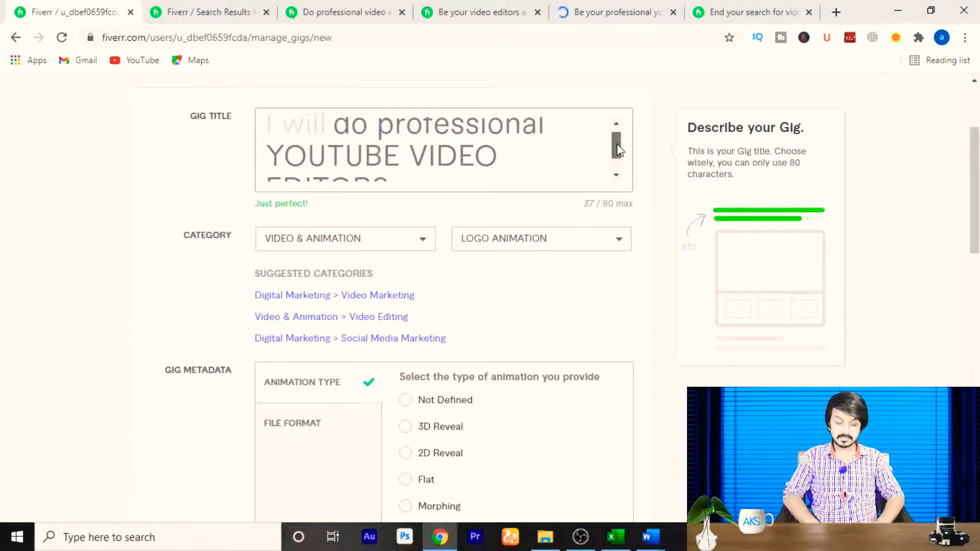
pyautogui.moveTo(977, 179); pyautogui.dragTo(977, 285)
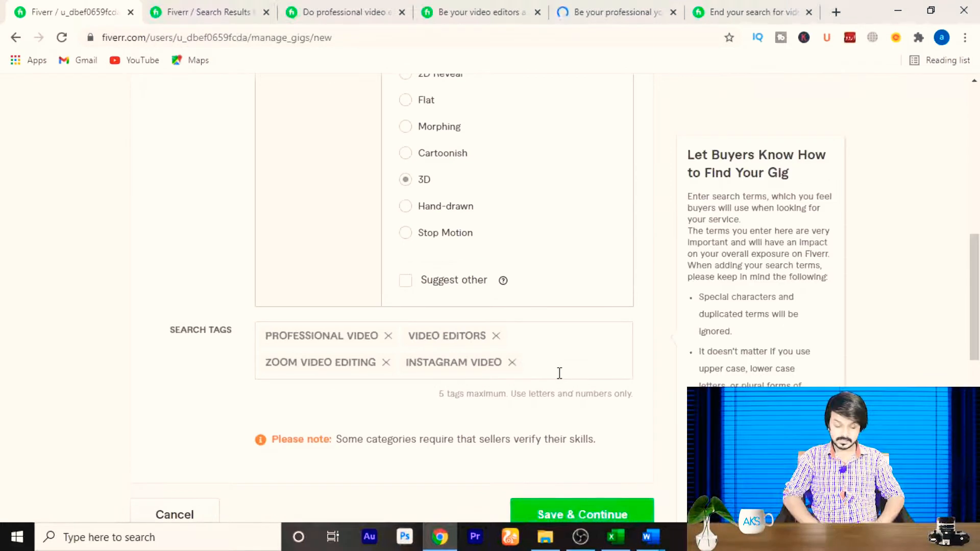
pyautogui.click(575, 363)
pyautogui.write('professiona')
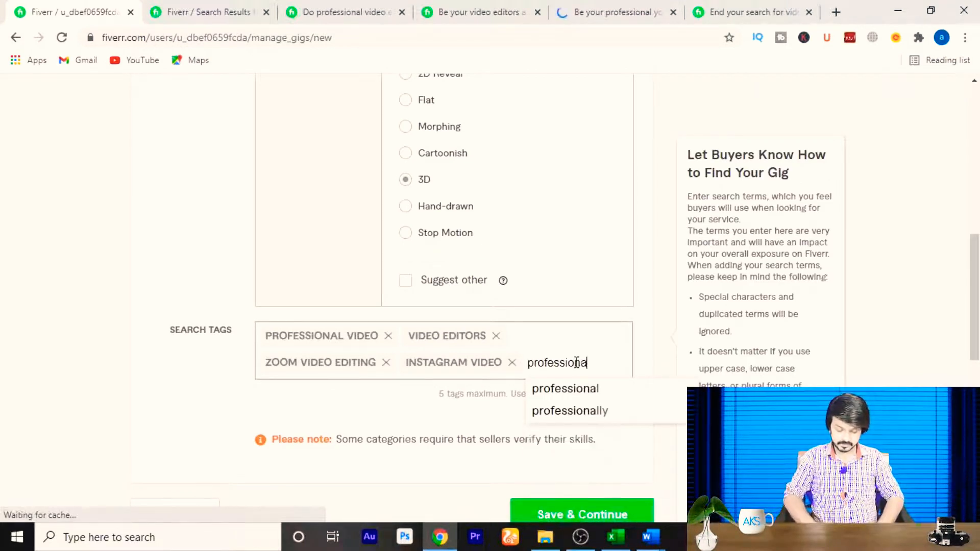
pyautogui.write('l edito')
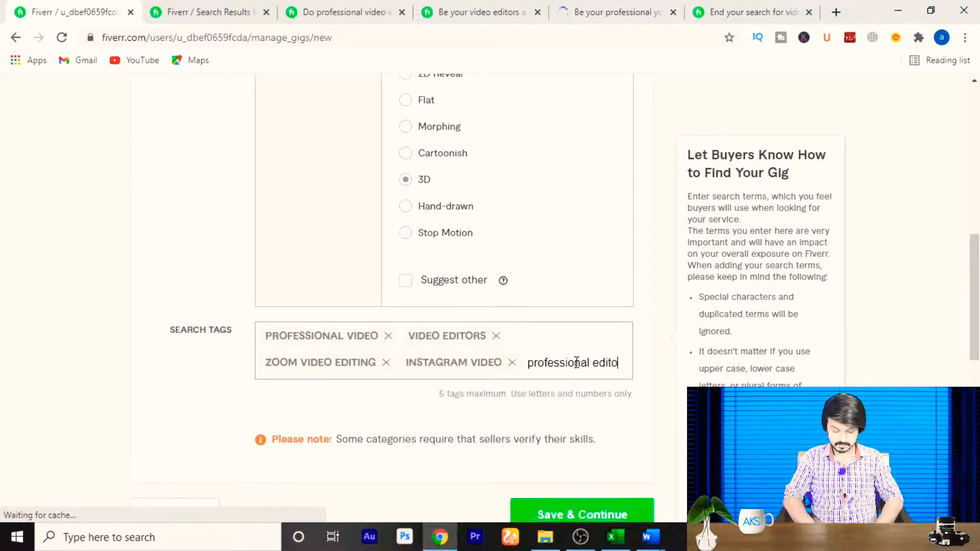
pyautogui.write('r')
pyautogui.press('Return')
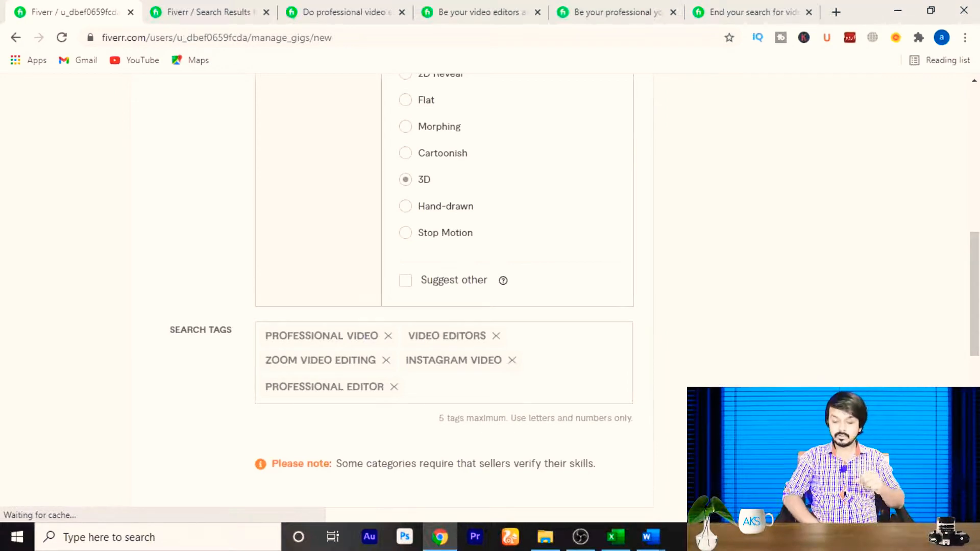
# Review the gig title, then Save & Continue to the Pricing step.
pyautogui.moveTo(976, 349); pyautogui.dragTo(975, 231)
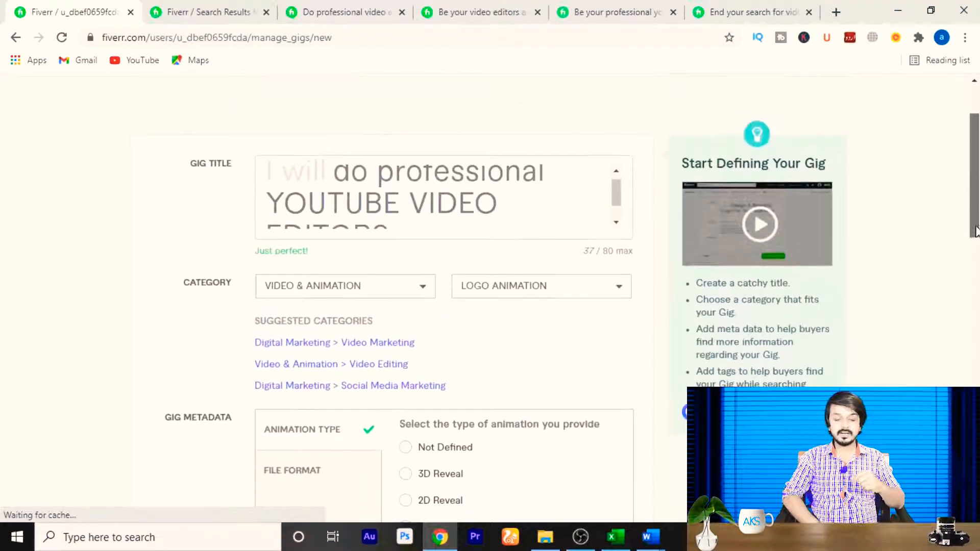
pyautogui.click(352, 172)
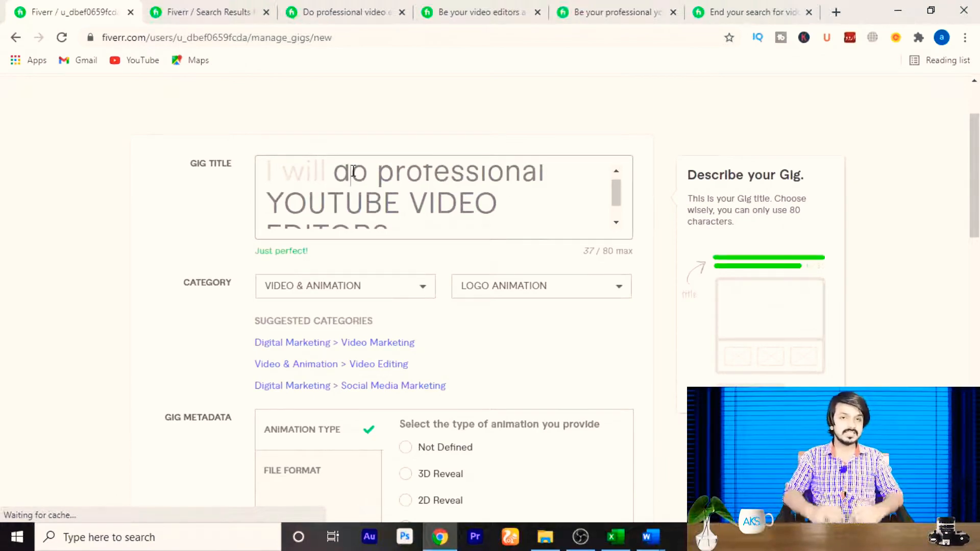
pyautogui.moveTo(974, 138); pyautogui.dragTo(974, 235)
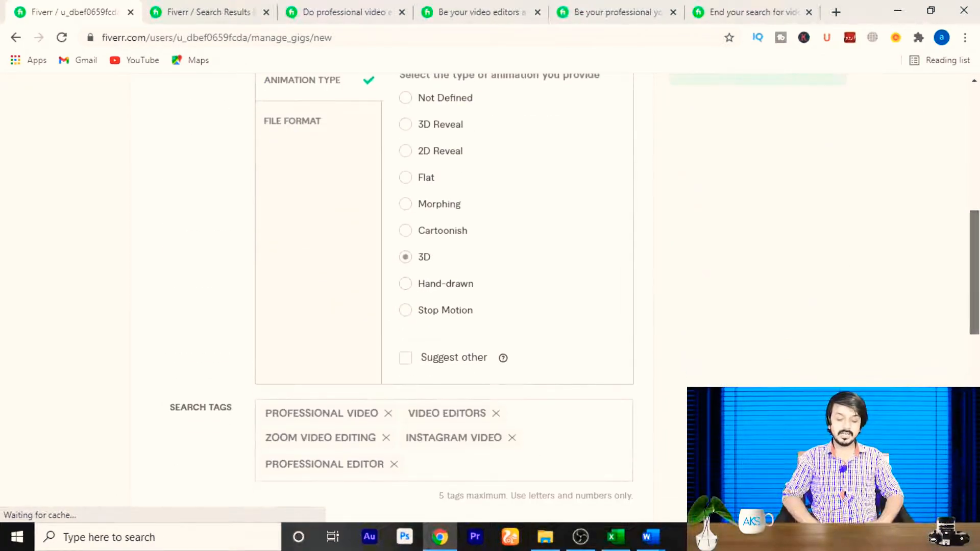
pyautogui.scroll(-1, 645, 325)
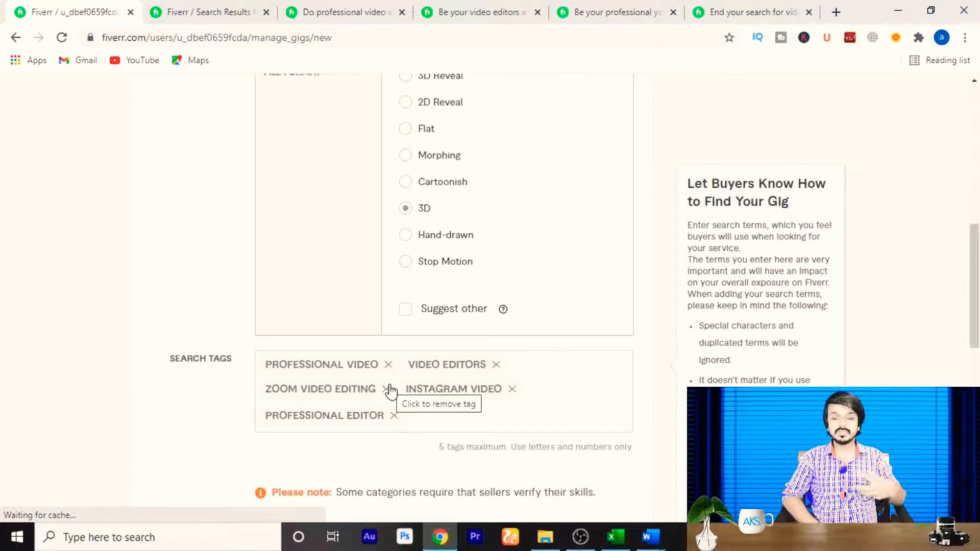
pyautogui.moveTo(975, 279); pyautogui.dragTo(974, 311)
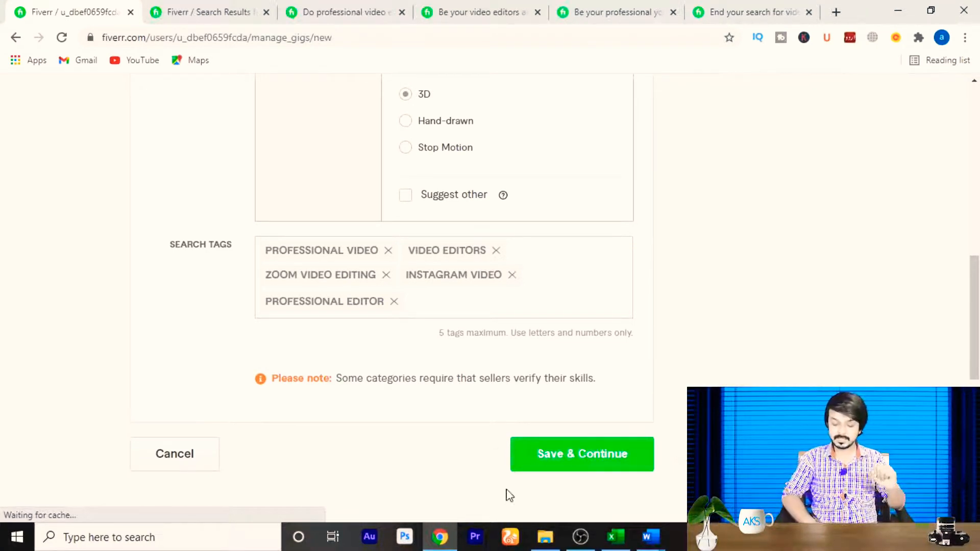
pyautogui.click(571, 454)
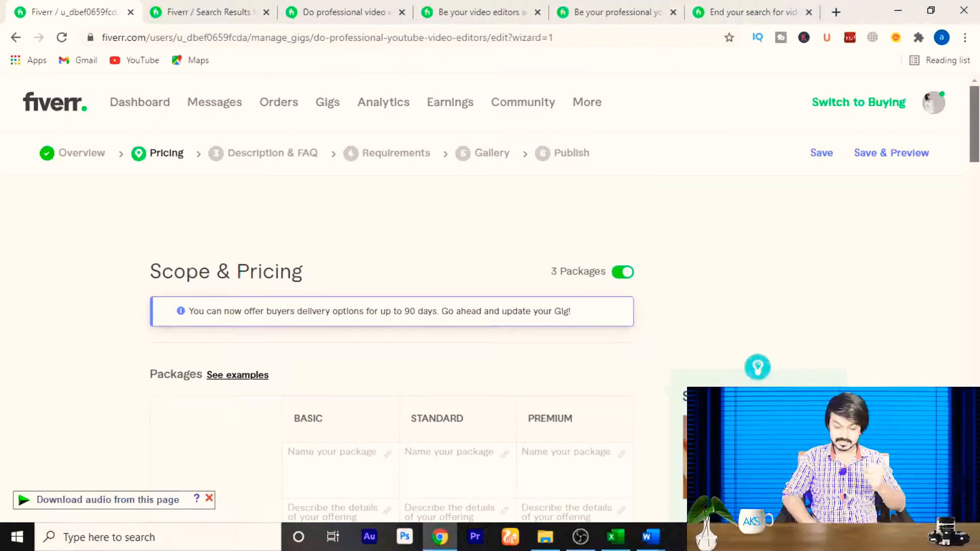
# Scroll down to the empty Basic, Standard and Premium packages table.
pyautogui.scroll(-3, 490, 297)
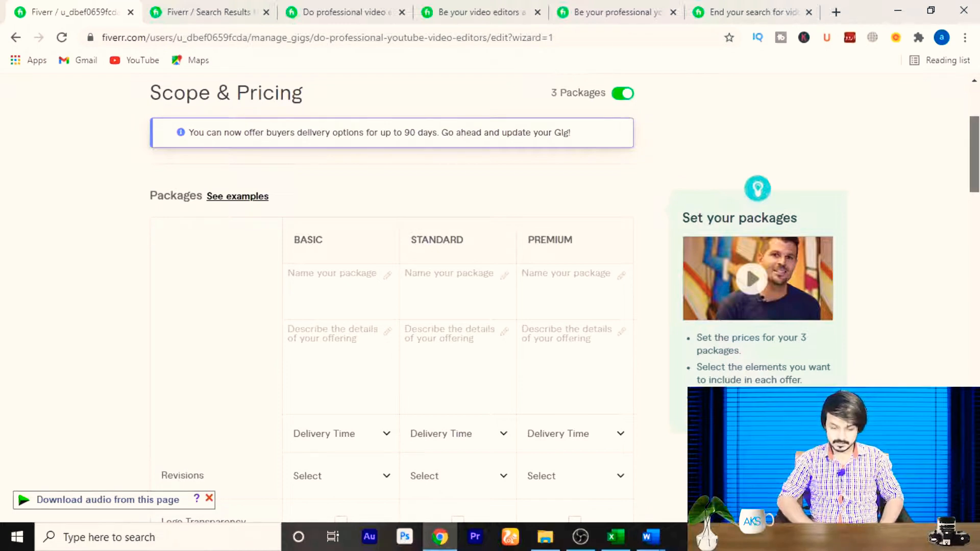
# Enter package names '1 video', '2 video' and '3 video' in the Basic, Standard and Premium columns.
pyautogui.scroll(-3, 344, 153)
pyautogui.click(345, 154)
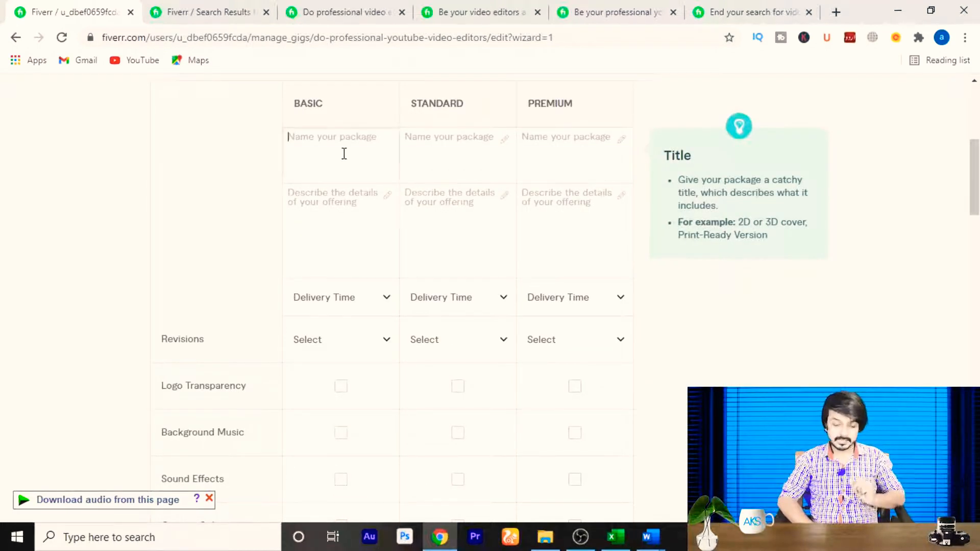
pyautogui.write('1 video')
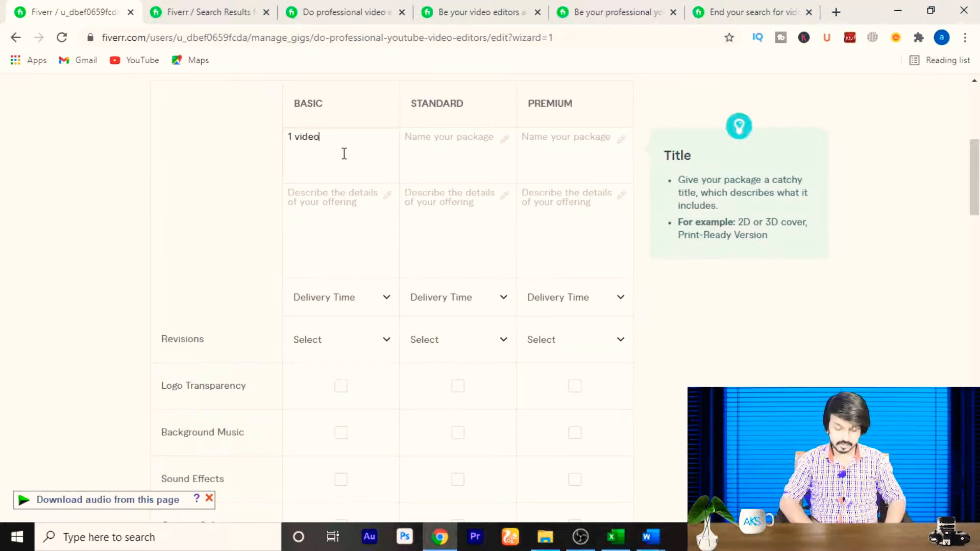
pyautogui.click(475, 153)
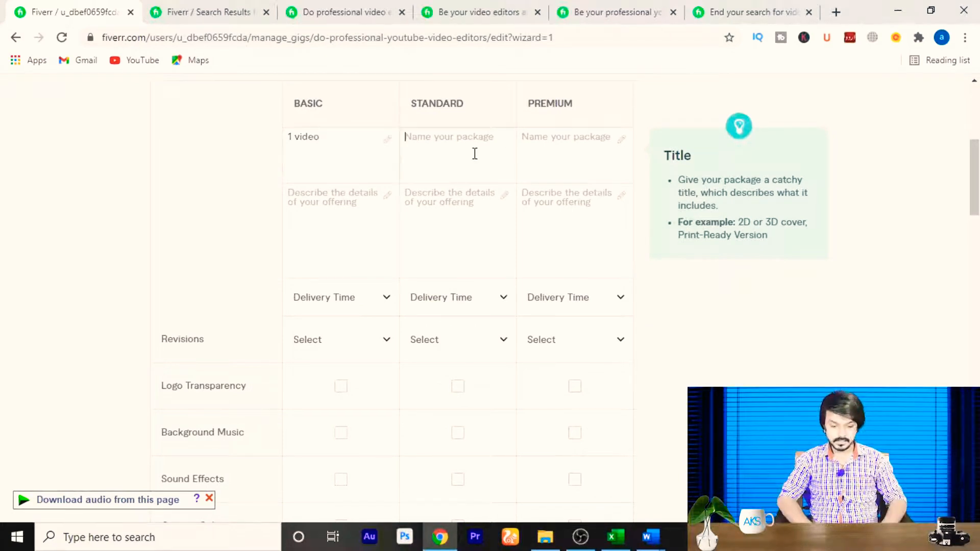
pyautogui.write('2 vif')
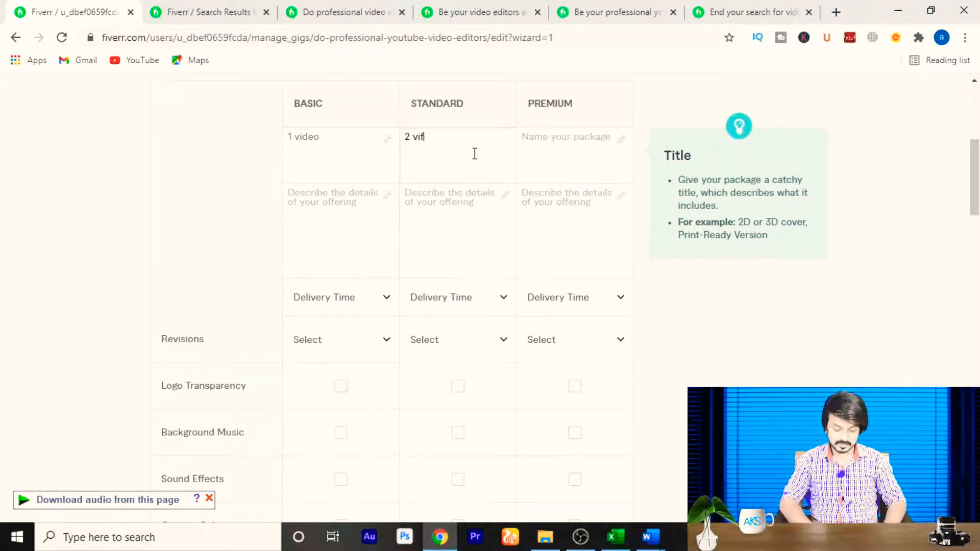
pyautogui.press('BackSpace')
pyautogui.write('deo')
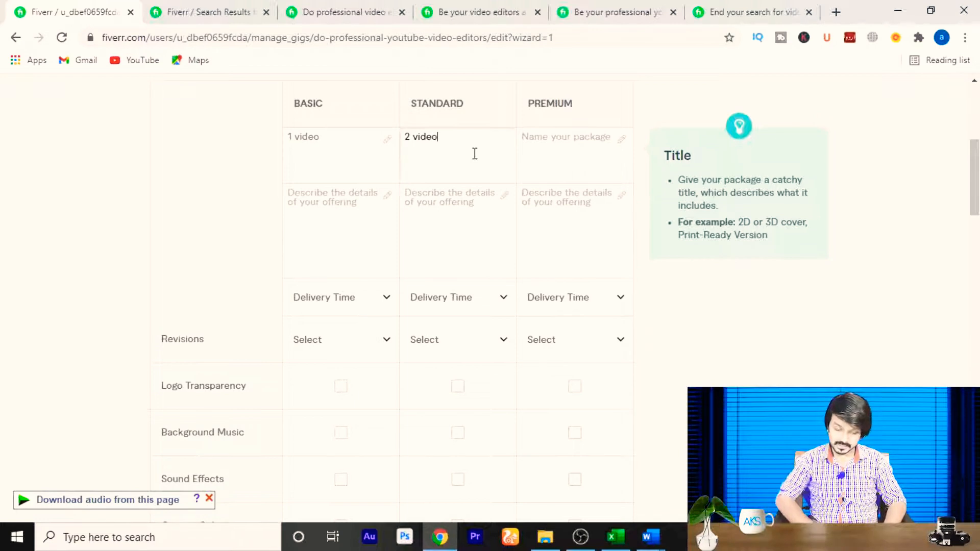
pyautogui.click(539, 154)
pyautogui.write('3')
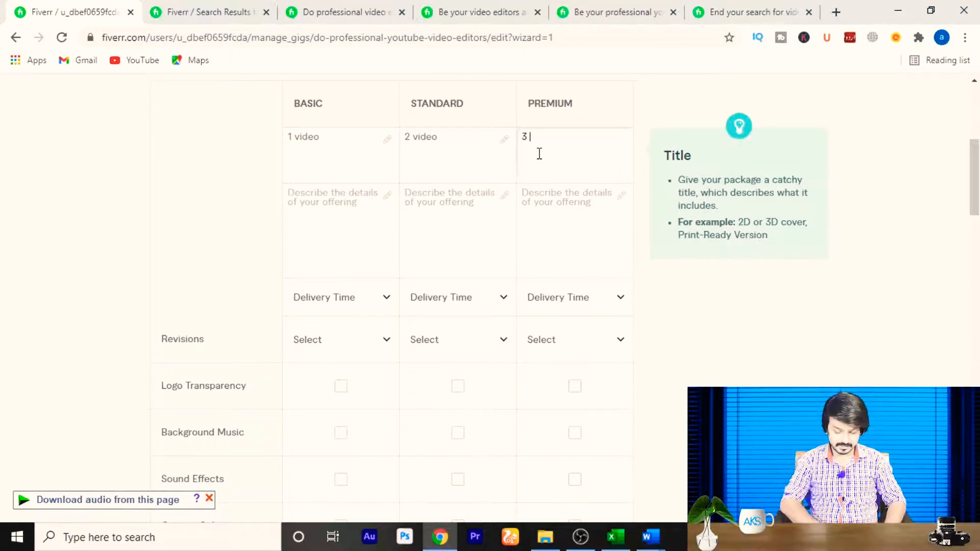
pyautogui.write(' video')
pyautogui.click(350, 207)
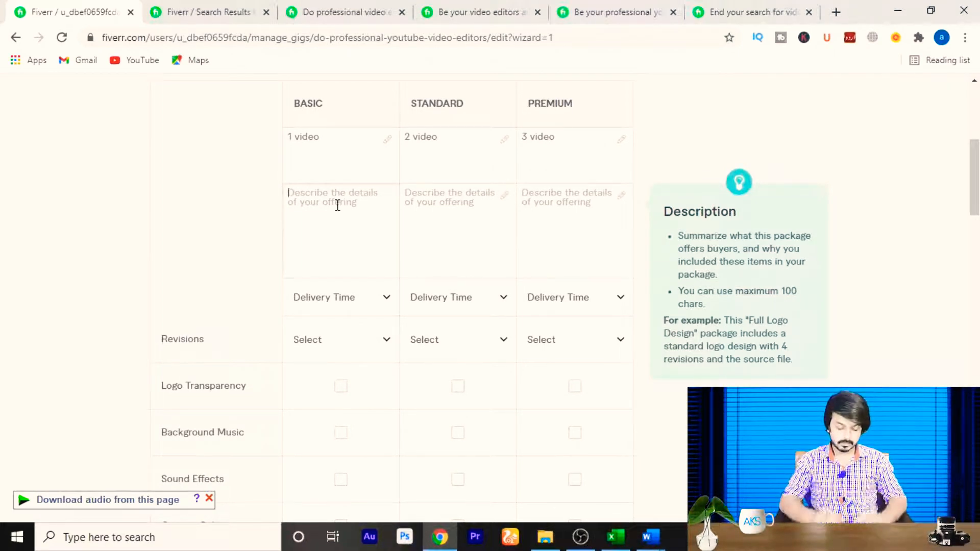
# Paste the prepared description into Basic and Standard, appending '+source file' to Standard.
pyautogui.write('lower third + endscreen + edit video professional')
pyautogui.click(436, 215)
pyautogui.write('lower third + endscreen + edit video professional')
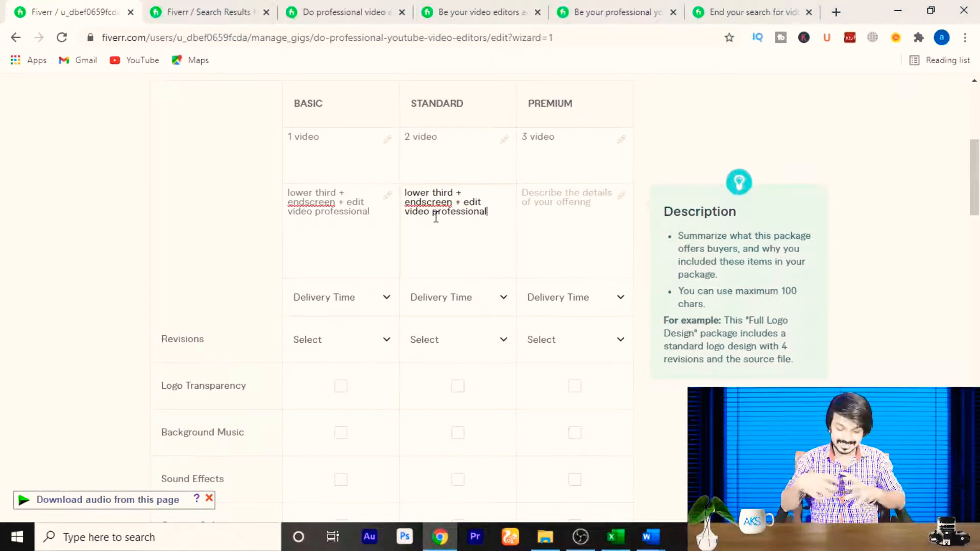
pyautogui.write('+')
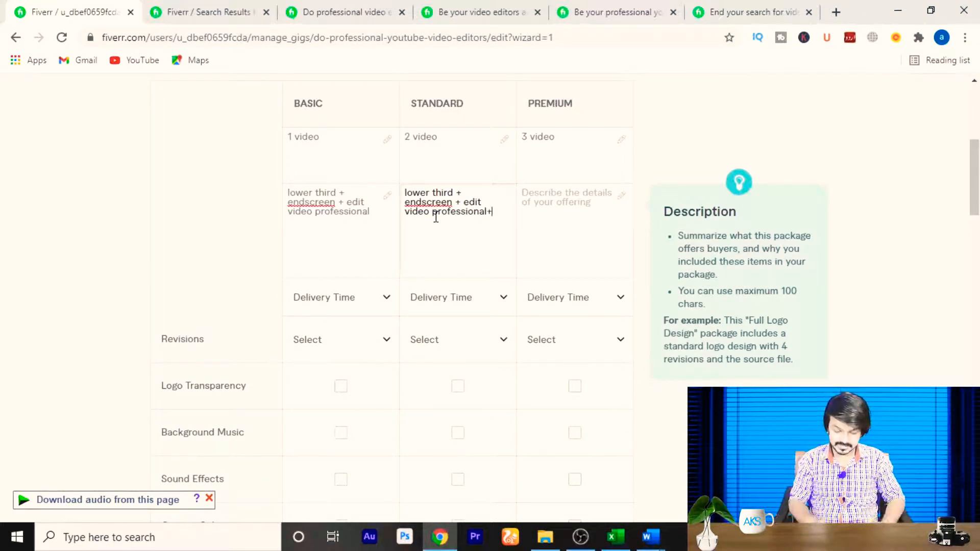
pyautogui.write('source file')
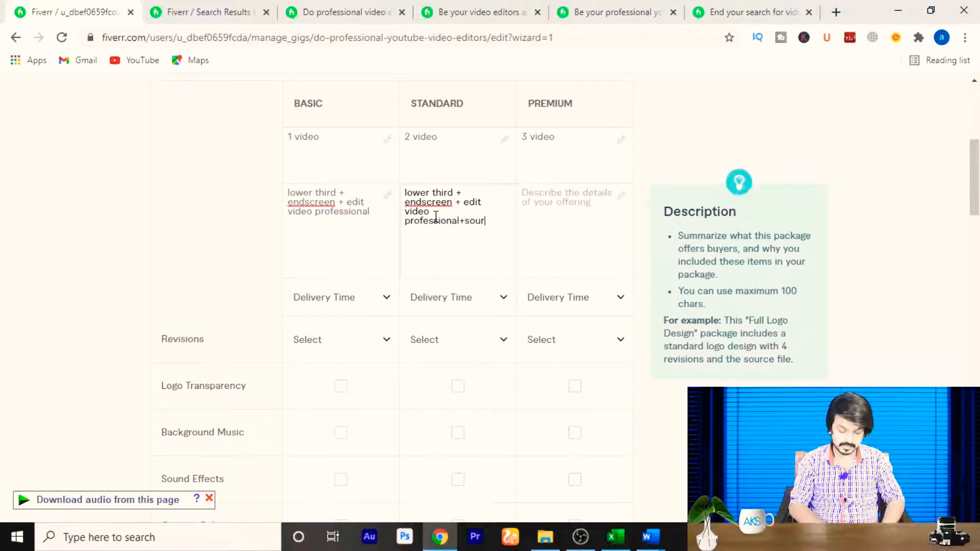
# Copy the Standard description into Premium and append '+cimenatic look'.
pyautogui.click(592, 206)
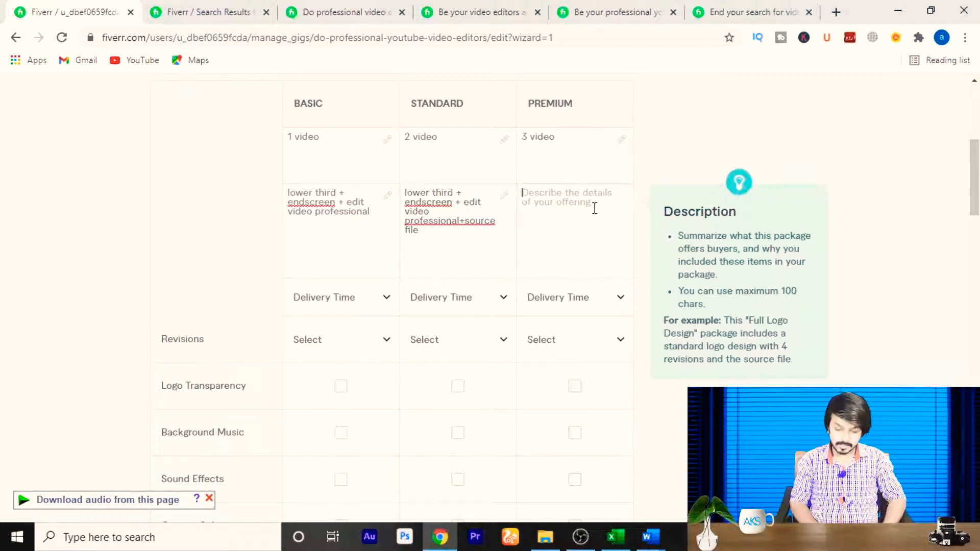
pyautogui.click(448, 229)
pyautogui.hotkey('ctrl', 'a')
pyautogui.hotkey('ctrl', 'c')
pyautogui.click(574, 217)
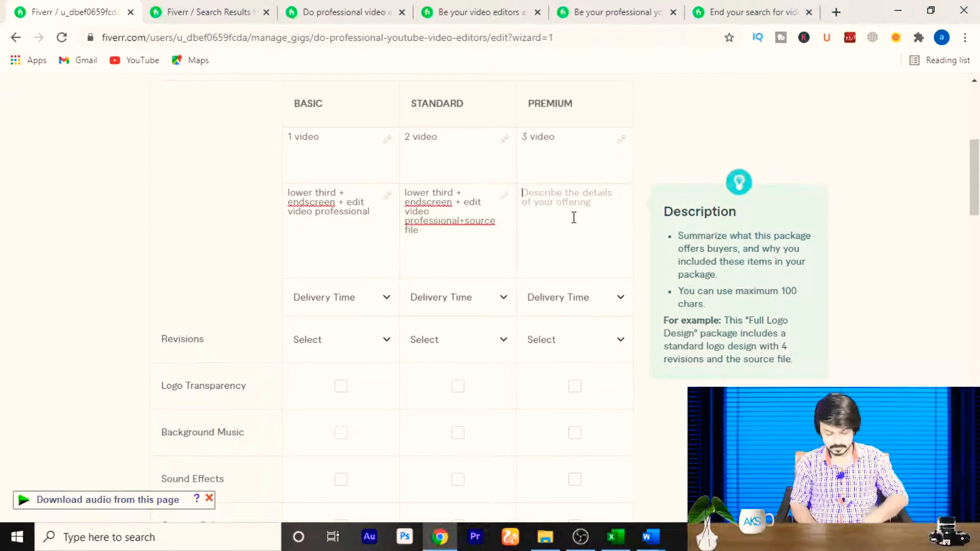
pyautogui.hotkey('ctrl', 'v')
pyautogui.write('+')
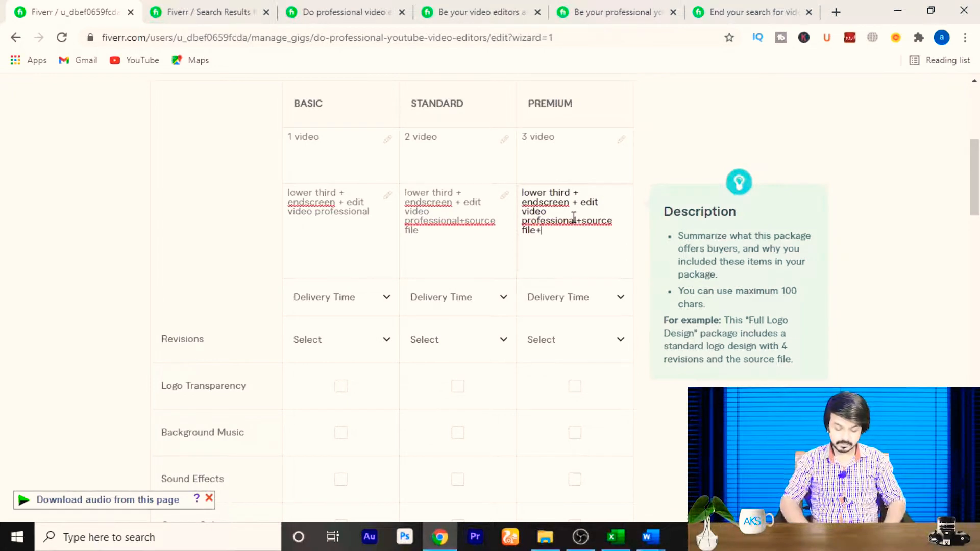
pyautogui.write('cimenat')
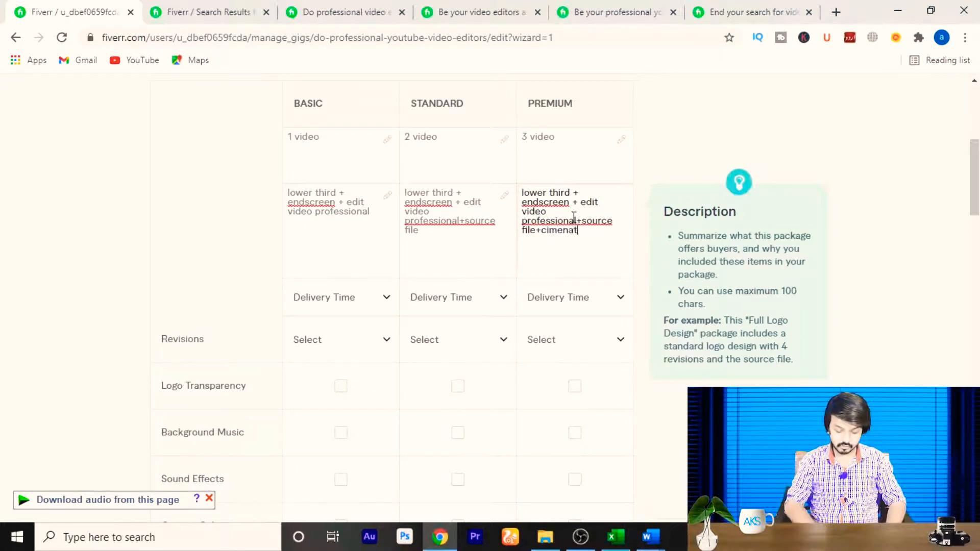
pyautogui.write('ic look')
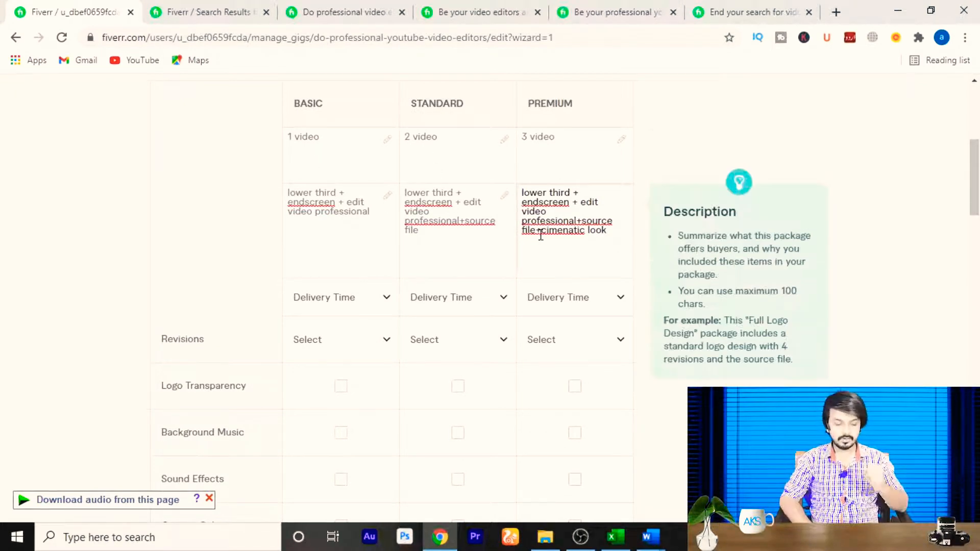
# Choose 1 day, 2 days and 3 days Delivery for Basic, Standard and Premium respectively.
pyautogui.click(366, 304)
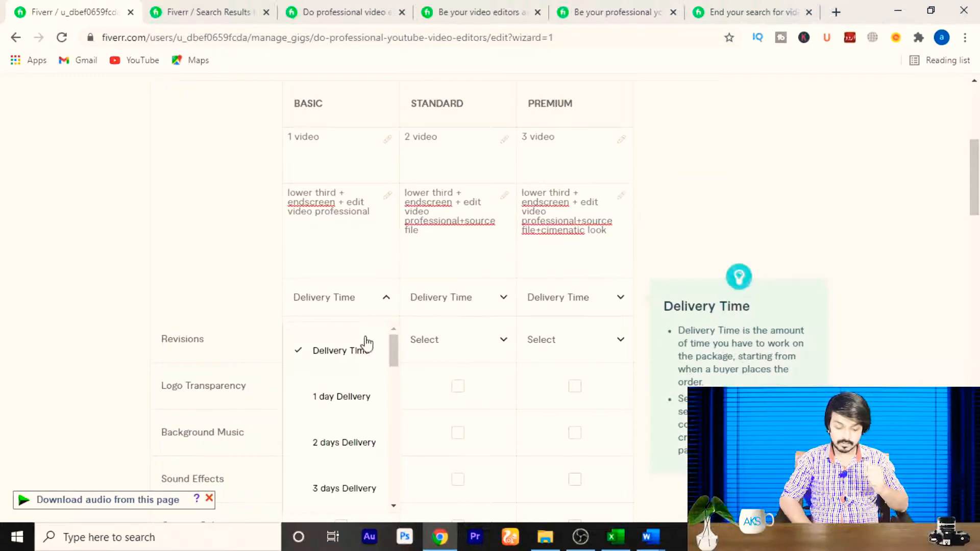
pyautogui.click(361, 397)
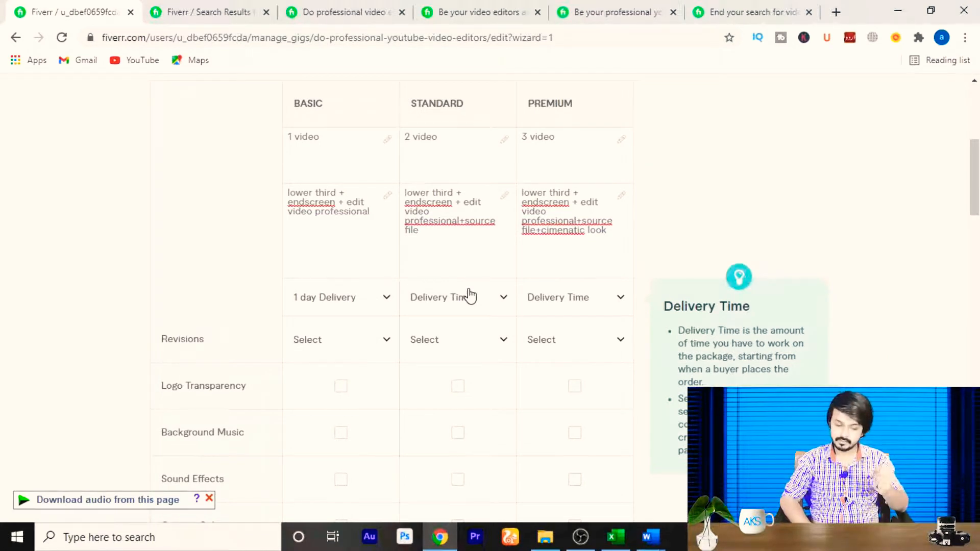
pyautogui.click(469, 296)
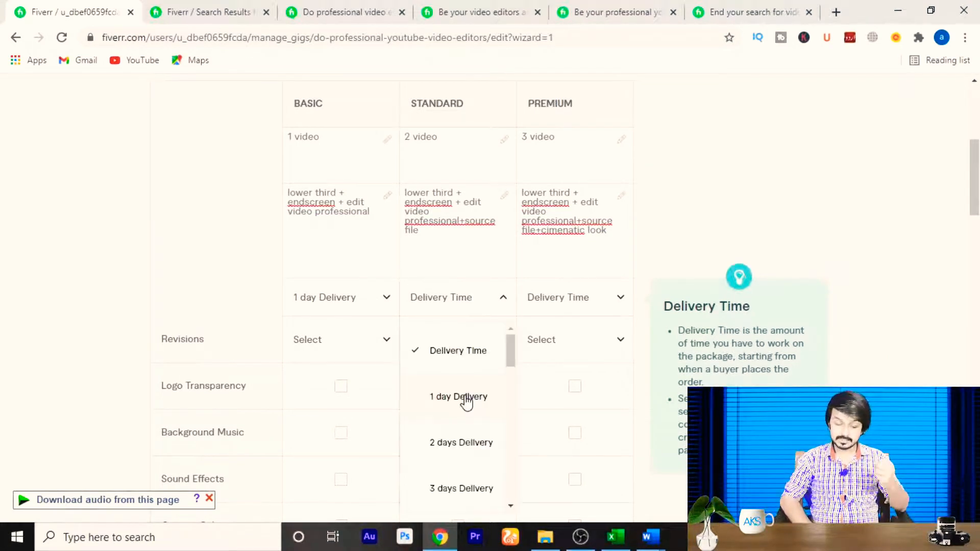
pyautogui.click(460, 441)
pyautogui.click(567, 303)
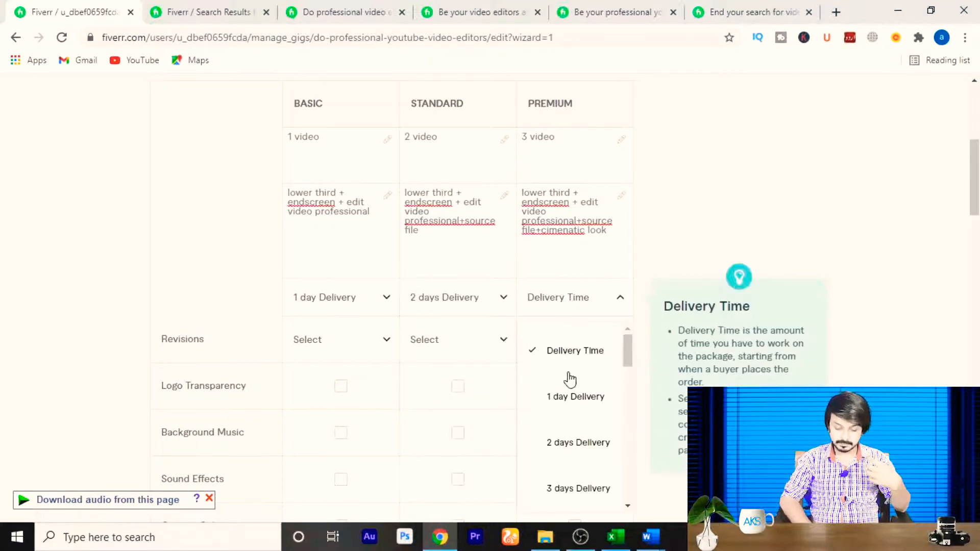
pyautogui.click(575, 493)
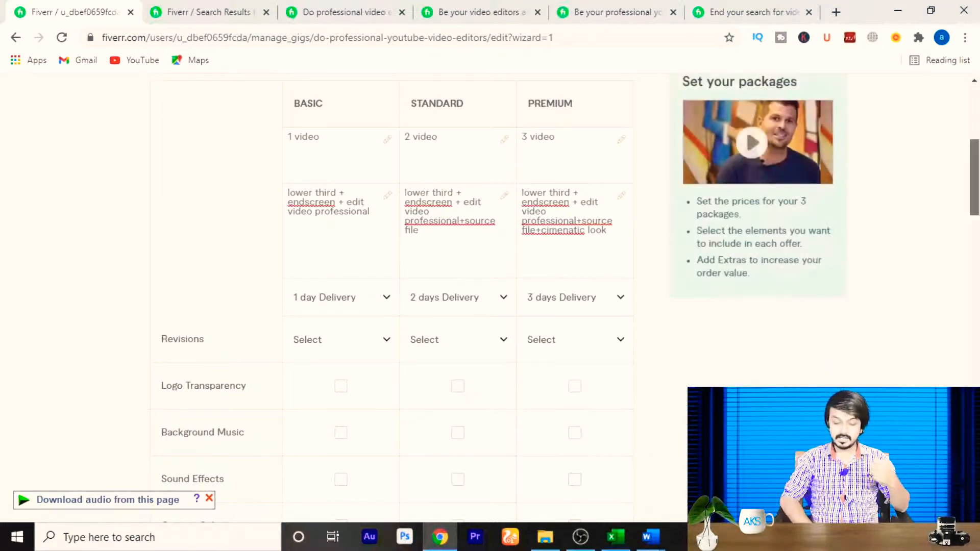
pyautogui.scroll(-4, 576, 494)
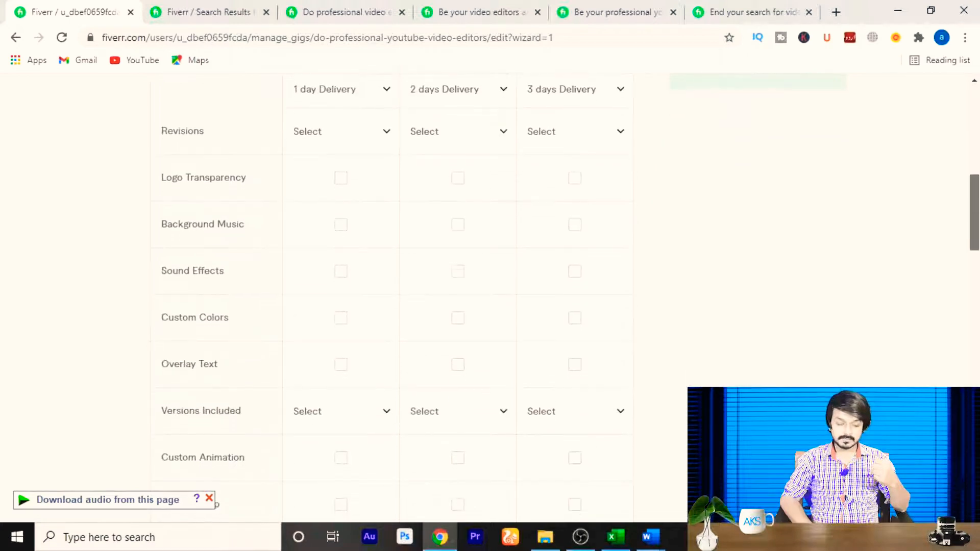
# Choose Unlimited in the Revisions dropdown for the Basic, Standard and Premium packages.
pyautogui.click(377, 135)
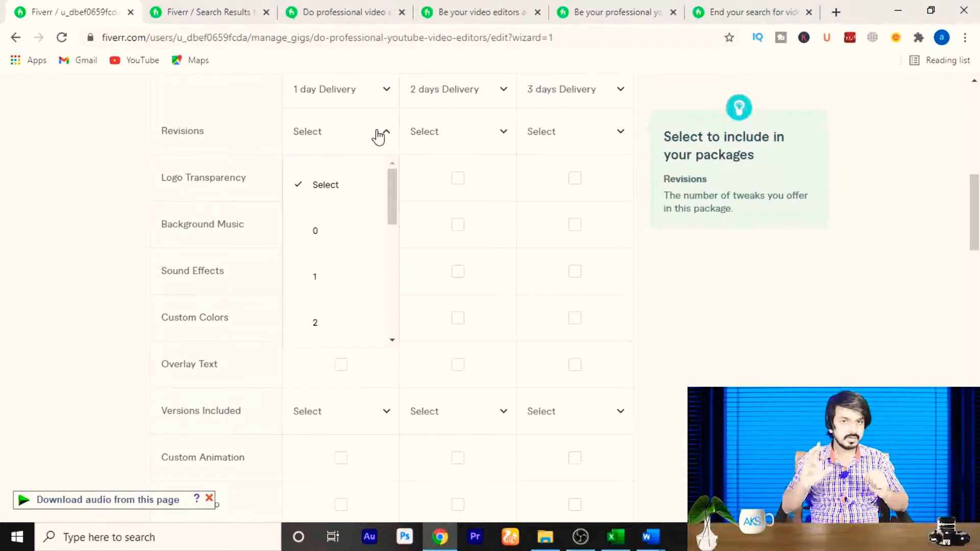
pyautogui.moveTo(390, 205); pyautogui.dragTo(396, 335)
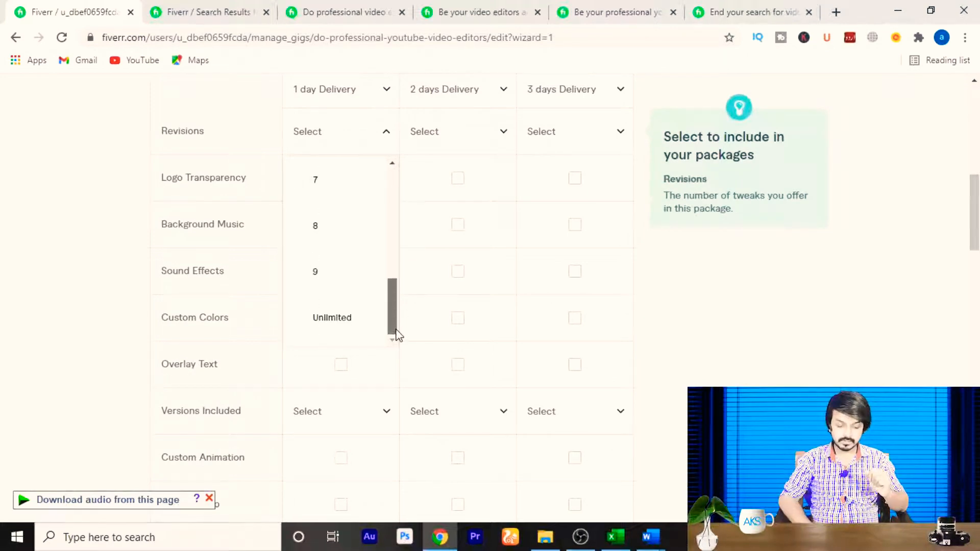
pyautogui.click(332, 322)
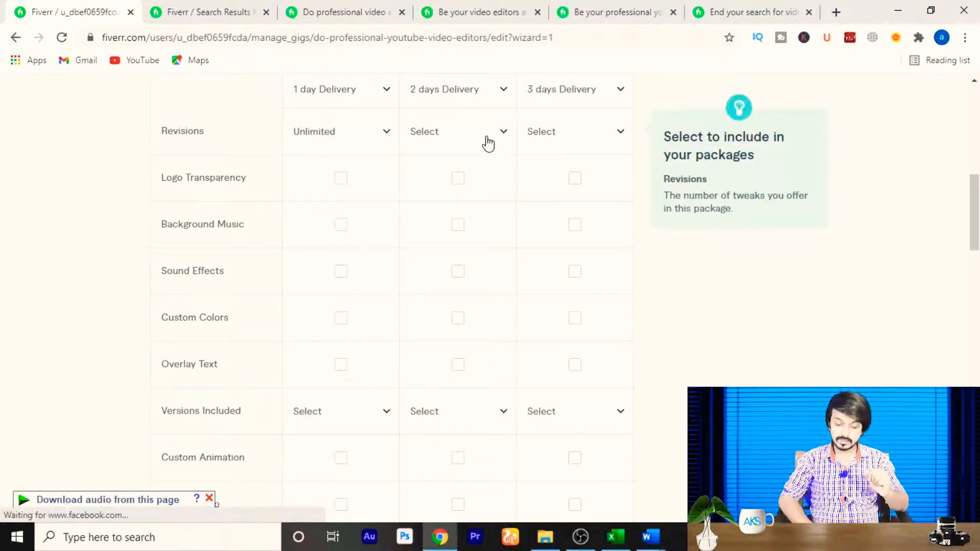
pyautogui.click(488, 144)
pyautogui.moveTo(512, 194); pyautogui.dragTo(507, 328)
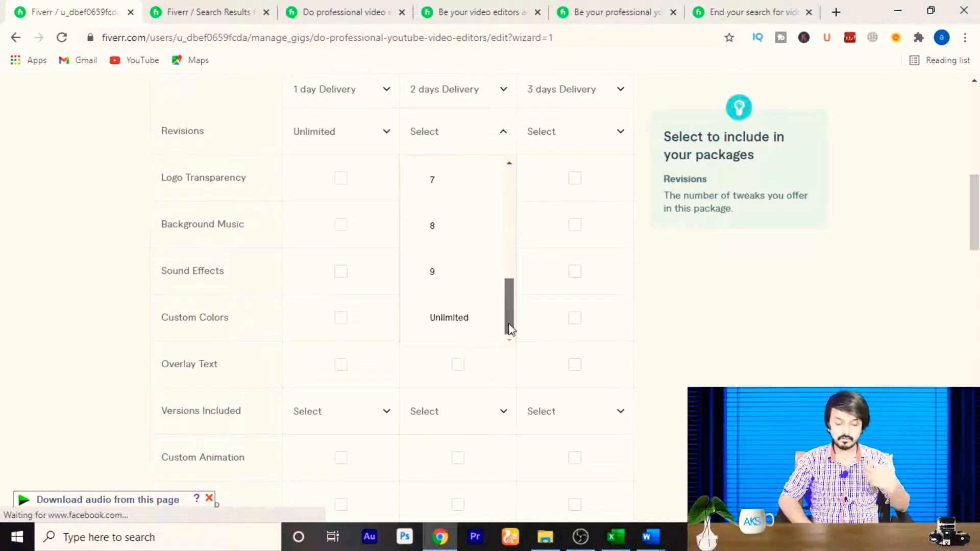
pyautogui.click(455, 322)
pyautogui.click(624, 137)
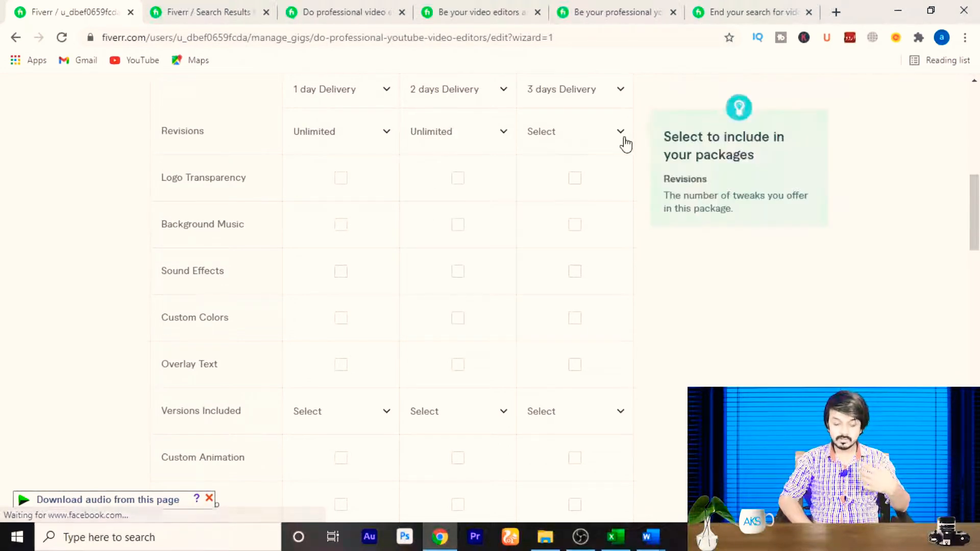
pyautogui.moveTo(628, 225); pyautogui.dragTo(627, 329)
pyautogui.click(569, 320)
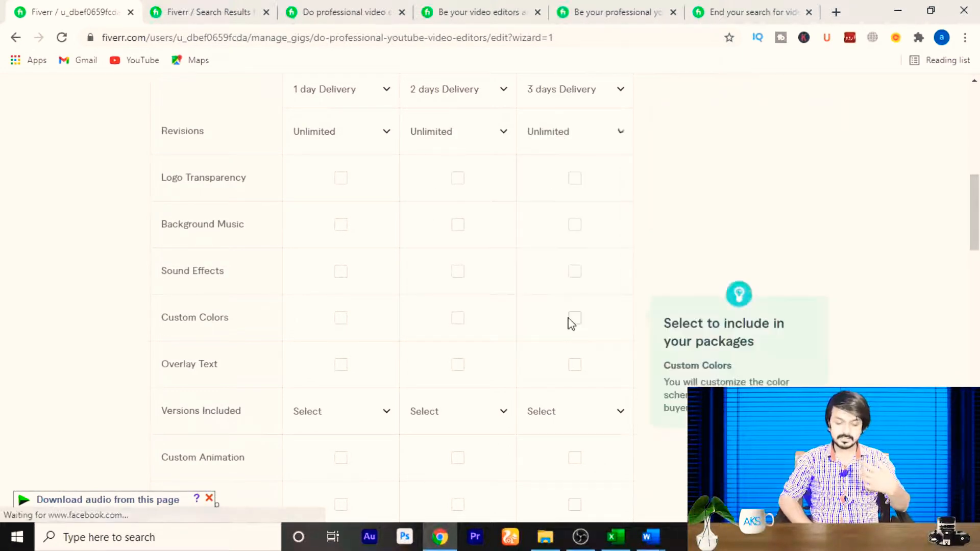
# Tick Logo Transparency, Background Music and Sound Effects in the 1 day, 2 days and 3 days columns.
pyautogui.click(332, 182)
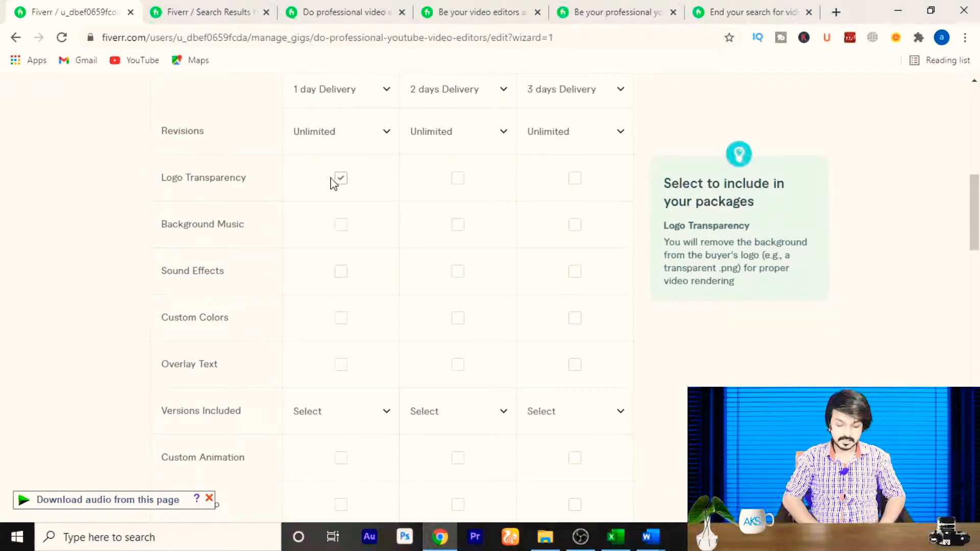
pyautogui.click(460, 188)
pyautogui.click(575, 179)
pyautogui.click(575, 225)
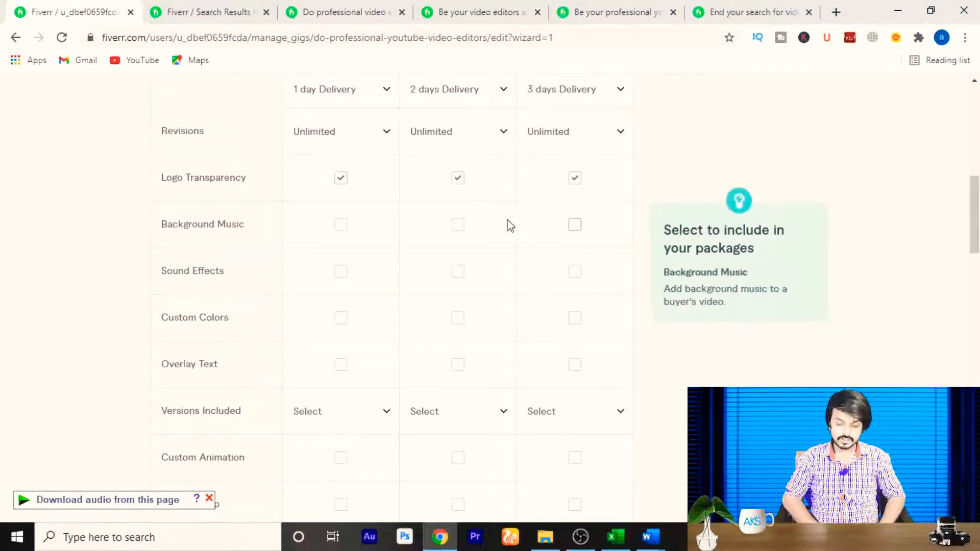
pyautogui.click(461, 225)
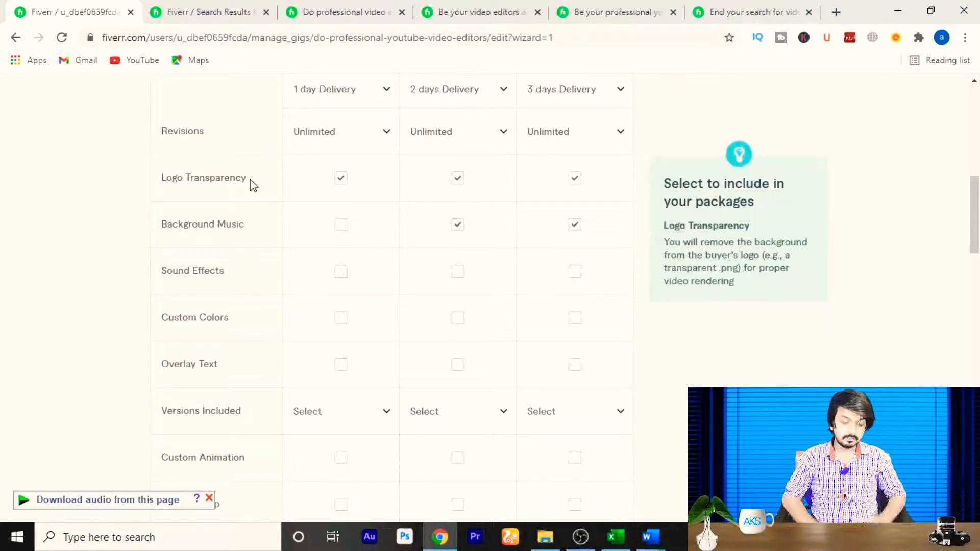
pyautogui.click(342, 226)
pyautogui.click(343, 272)
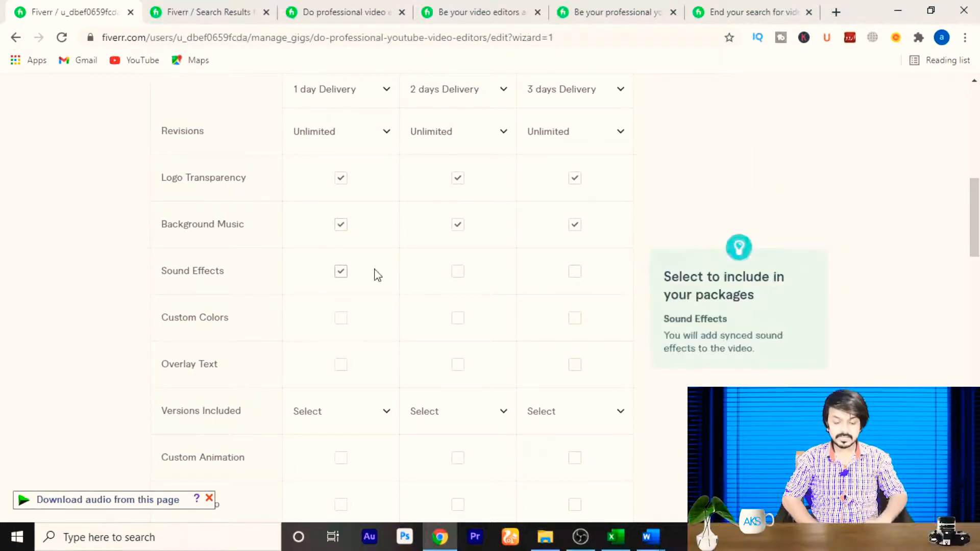
pyautogui.click(461, 279)
pyautogui.click(565, 280)
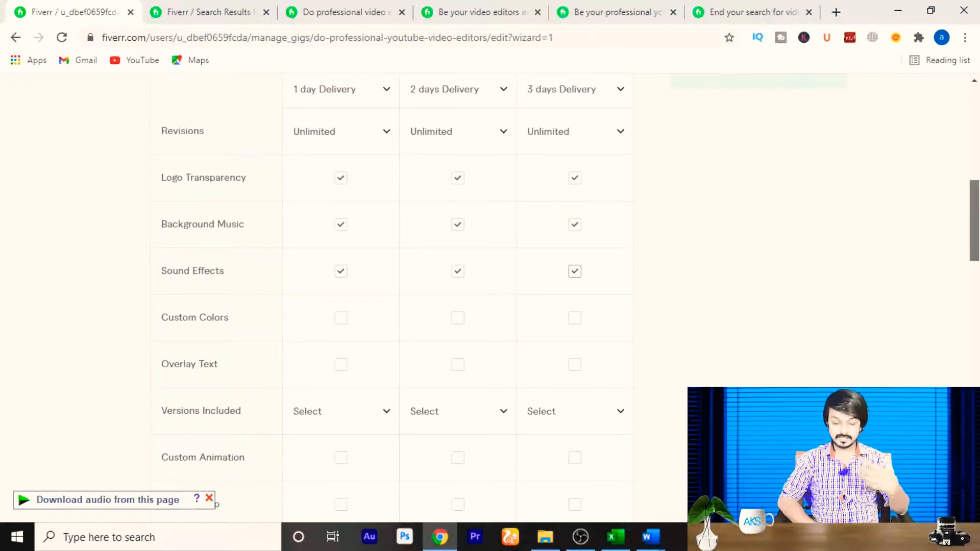
pyautogui.scroll(-1, 974, 225)
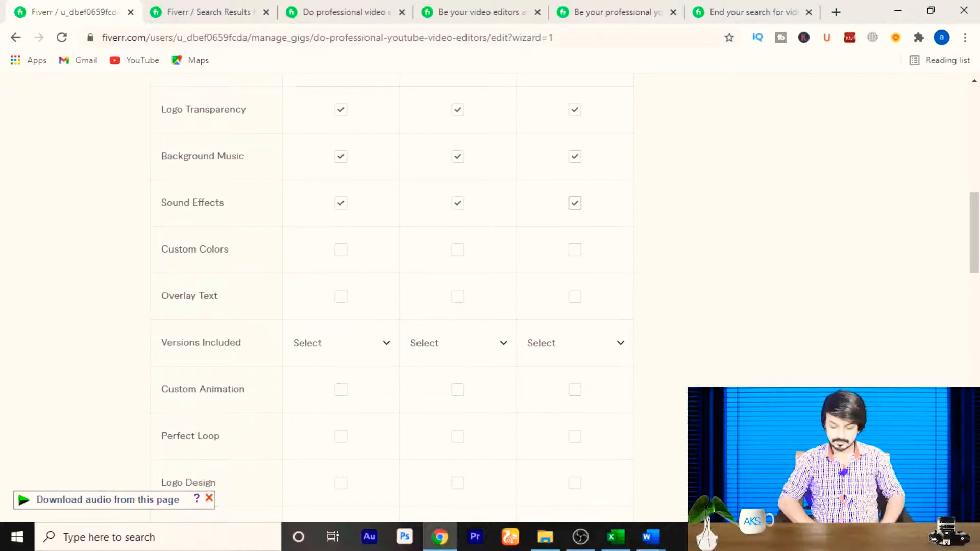
# Enter package prices of $5 for Basic, $10 for Standard and $20 for Premium.
pyautogui.moveTo(976, 256); pyautogui.dragTo(978, 301)
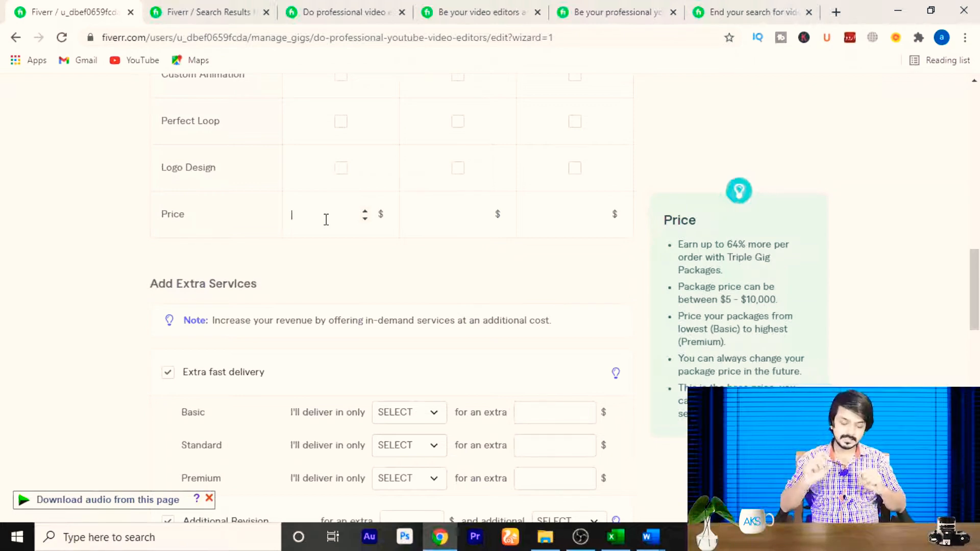
pyautogui.write('5')
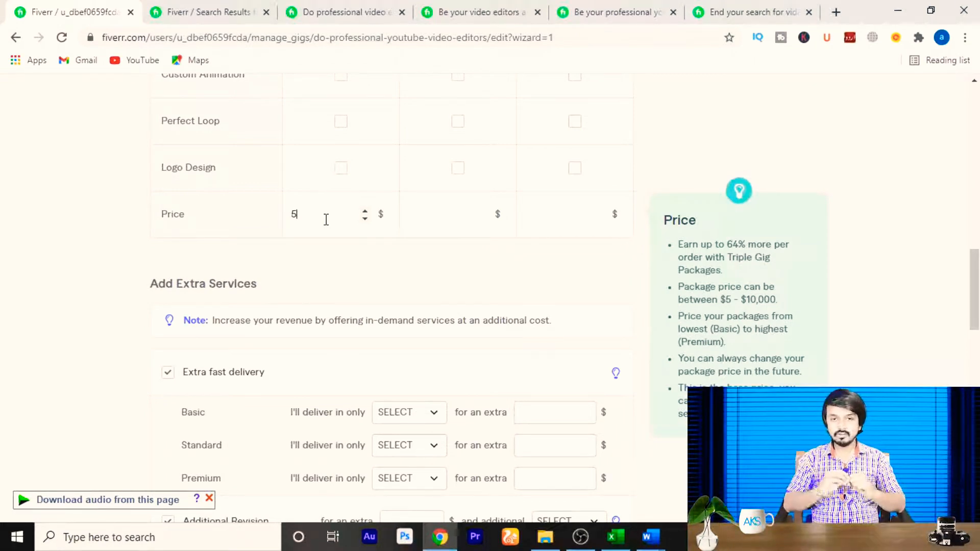
pyautogui.click(423, 214)
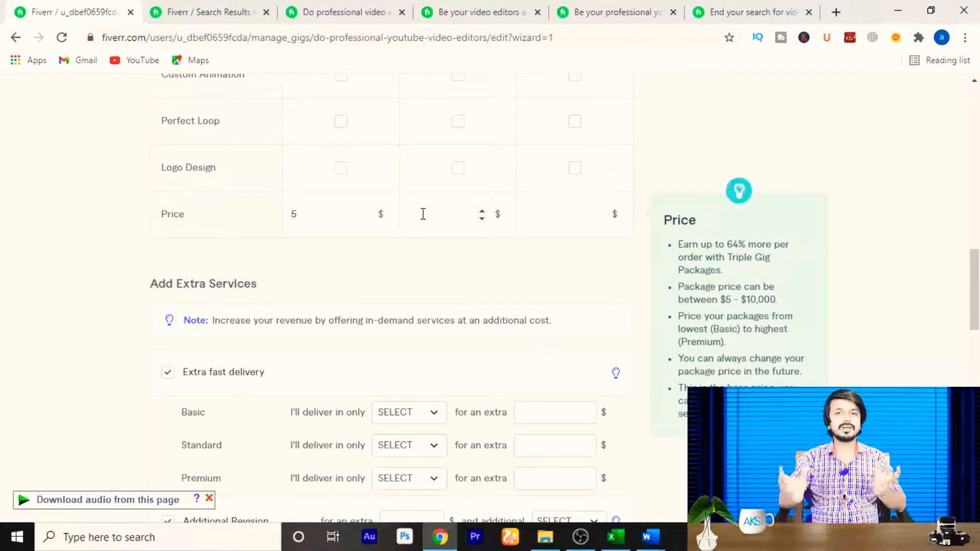
pyautogui.write('10')
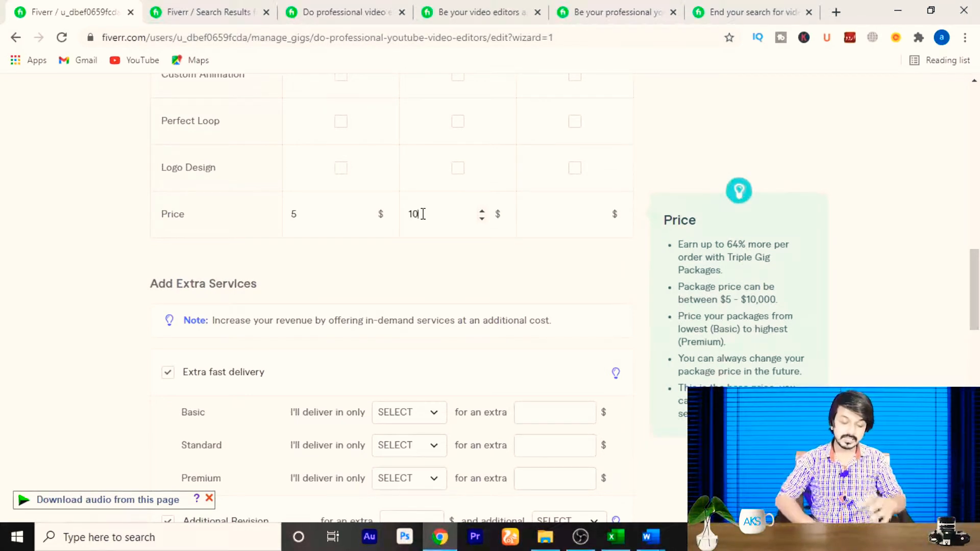
pyautogui.write('20')
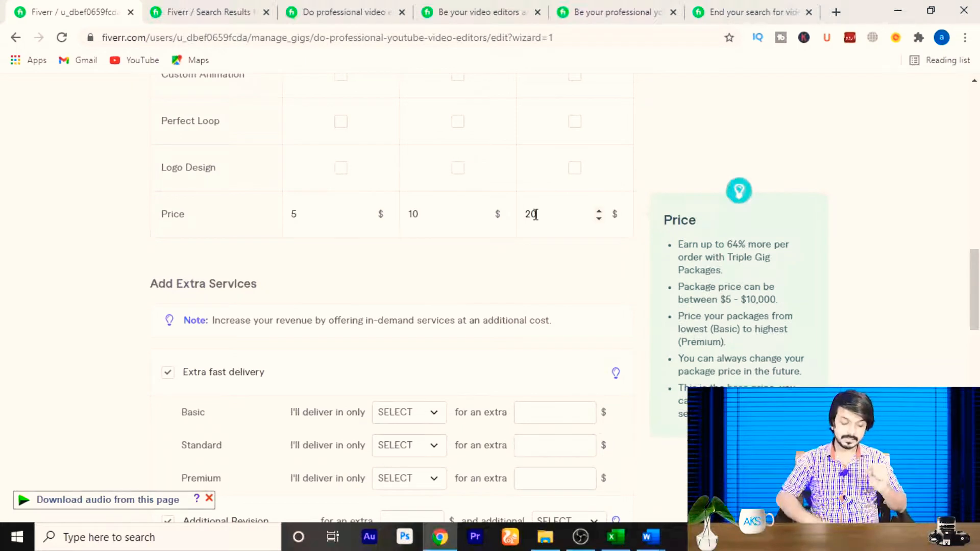
pyautogui.moveTo(975, 278); pyautogui.dragTo(975, 324)
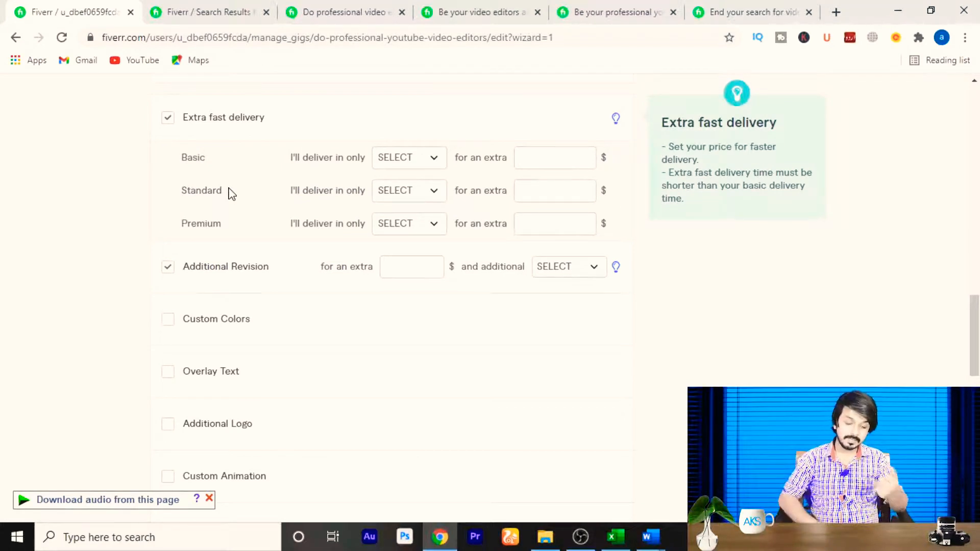
# Set the Standard package's extra fast delivery to 1 DAY for an extra $5.
pyautogui.click(431, 196)
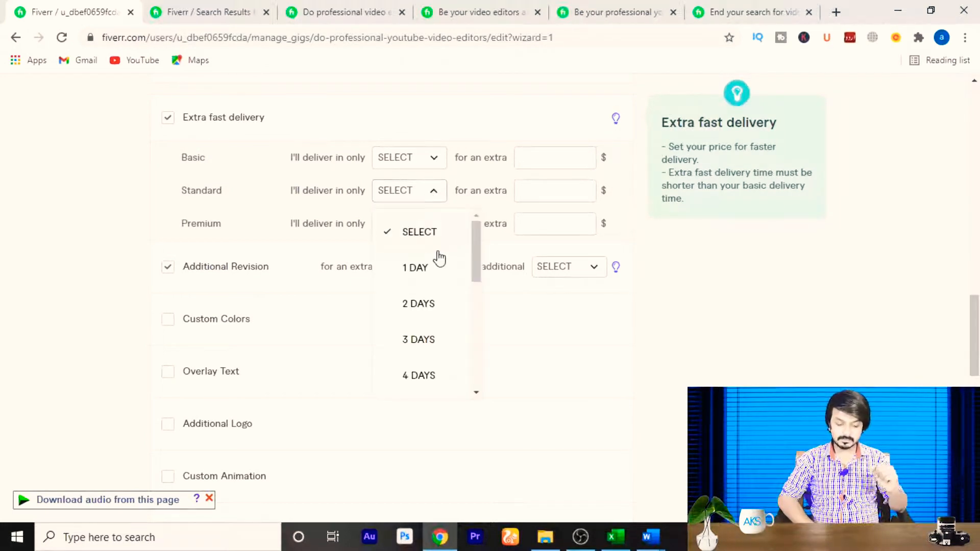
pyautogui.click(419, 268)
pyautogui.click(552, 195)
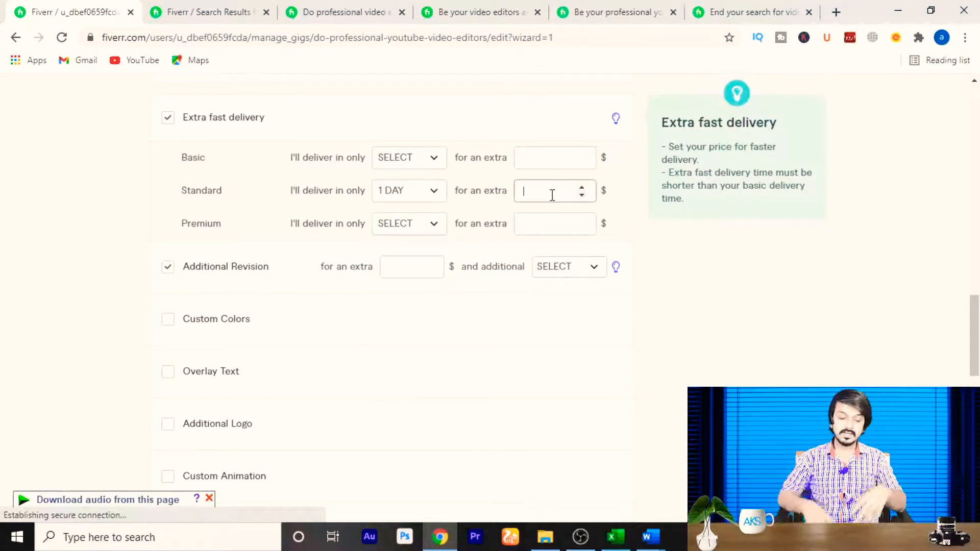
pyautogui.moveTo(975, 316); pyautogui.dragTo(977, 273)
pyautogui.scroll(-4, 661, 231)
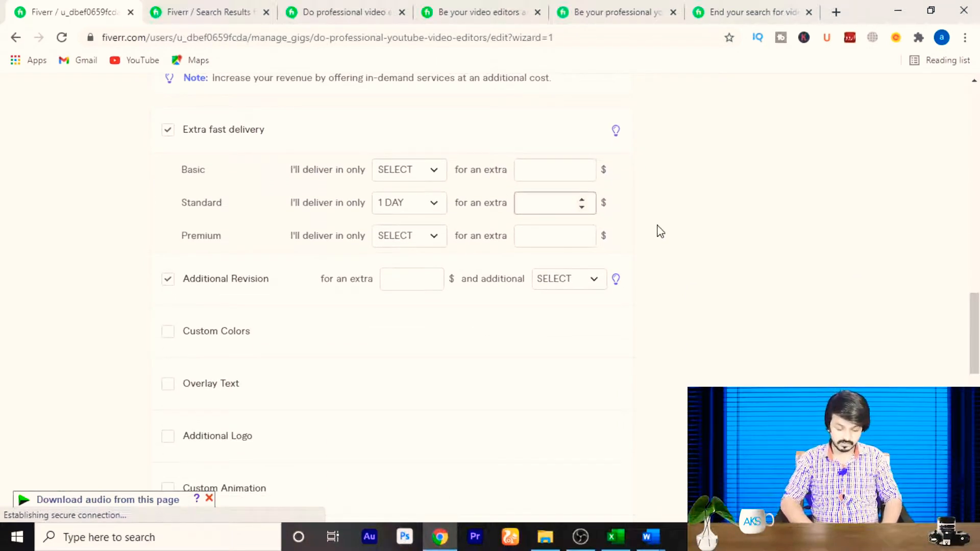
pyautogui.write('5')
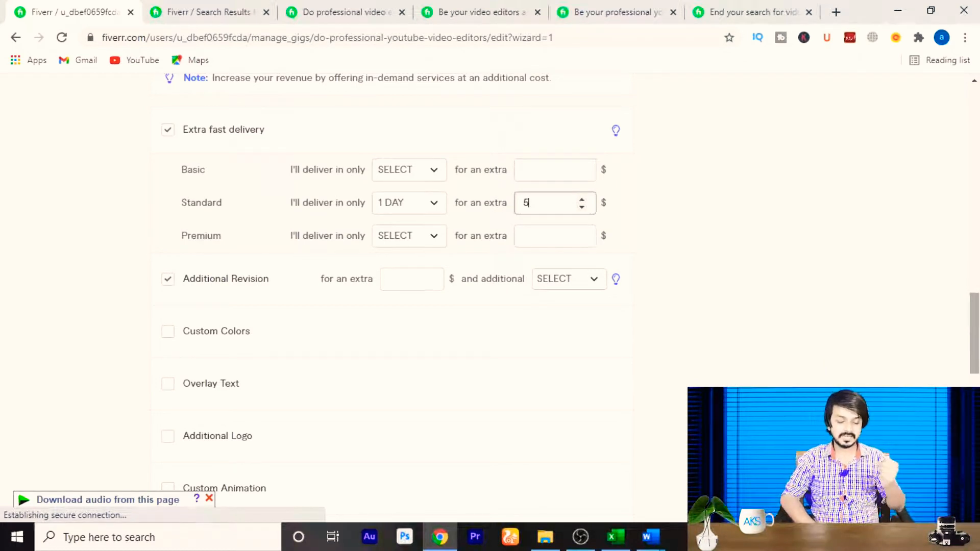
pyautogui.scroll(-5, 272, 178)
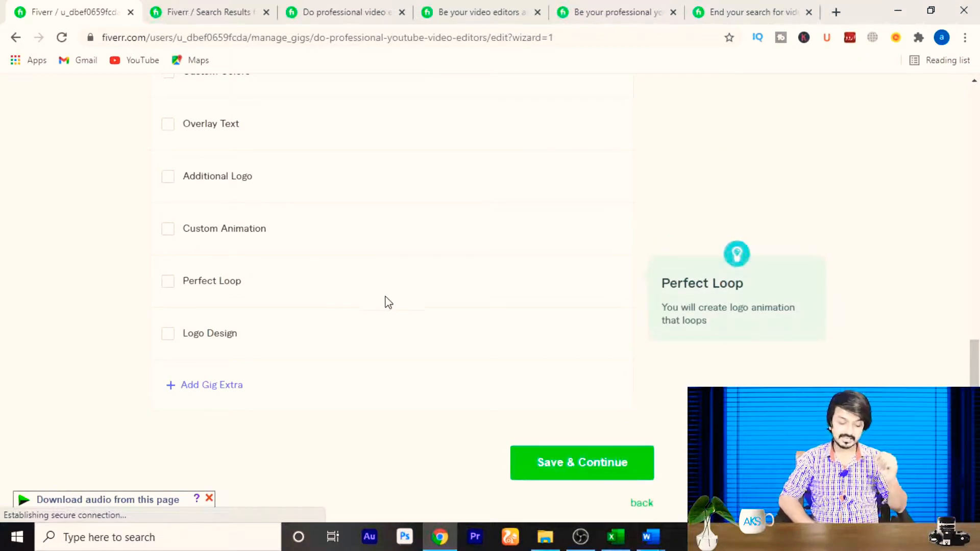
# Untick the Additional Revision extra after the save error, then save the pricing.
pyautogui.moveTo(975, 385); pyautogui.dragTo(976, 193)
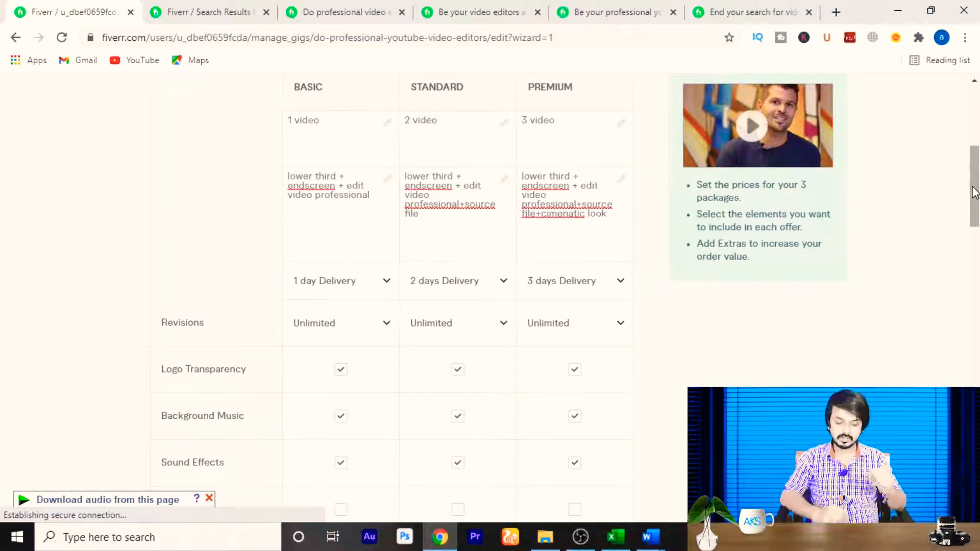
pyautogui.moveTo(975, 193); pyautogui.dragTo(976, 375)
pyautogui.scroll(-2, 656, 409)
pyautogui.click(614, 436)
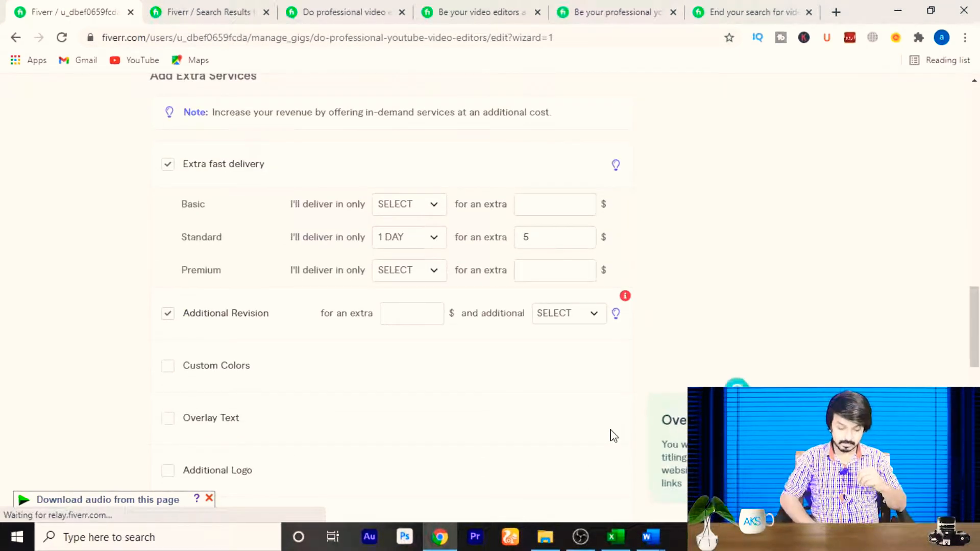
pyautogui.click(169, 314)
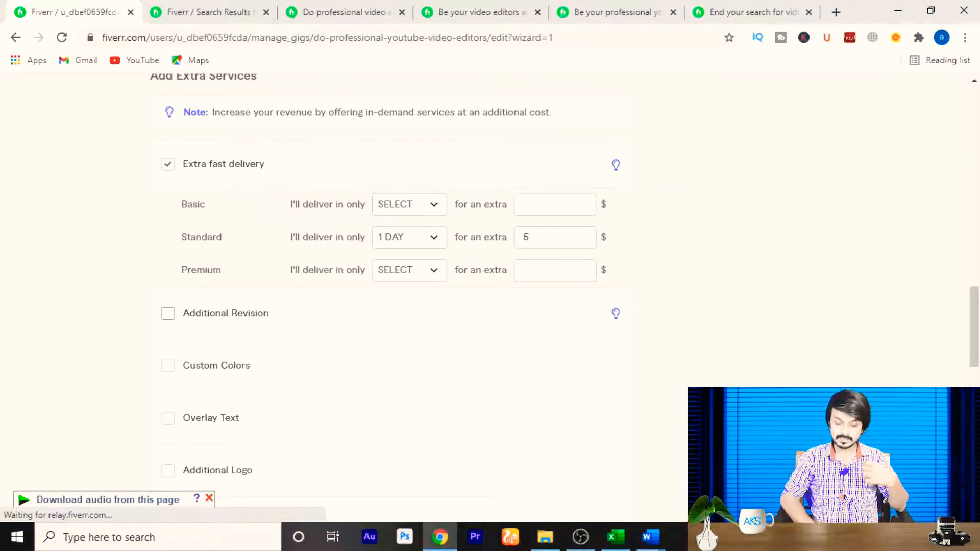
pyautogui.scroll(-9, 389, 286)
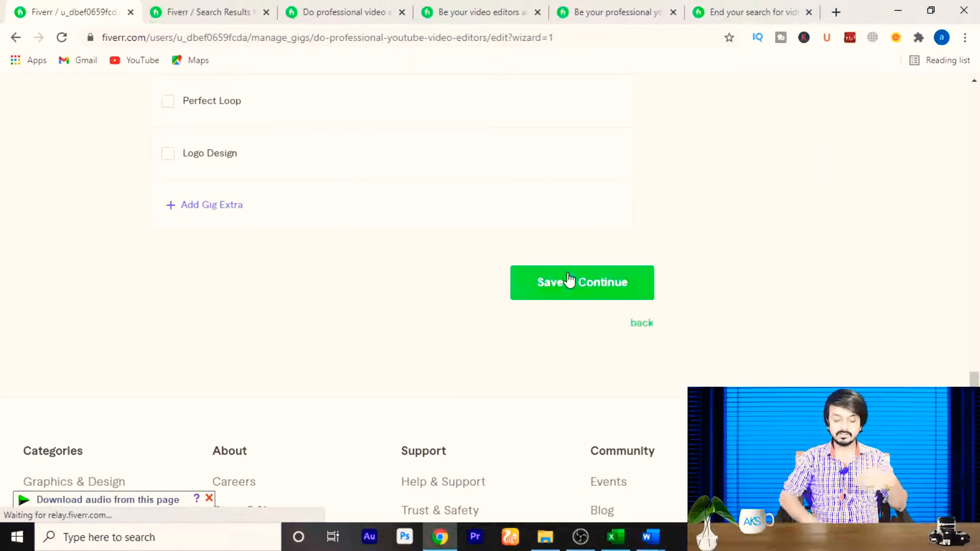
pyautogui.click(570, 281)
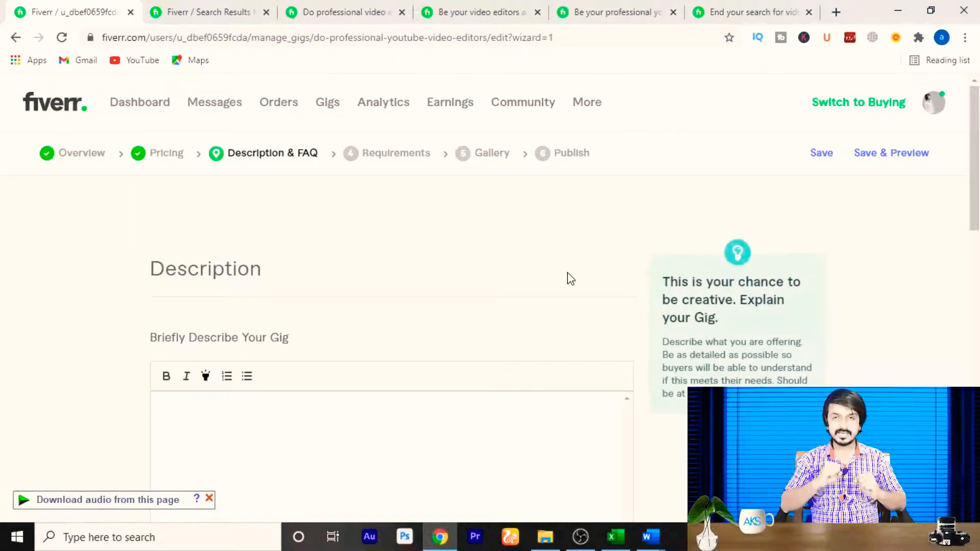
# Copy the full description text from the FIVER GIG DESCRIPTION Word document.
pyautogui.click(651, 536)
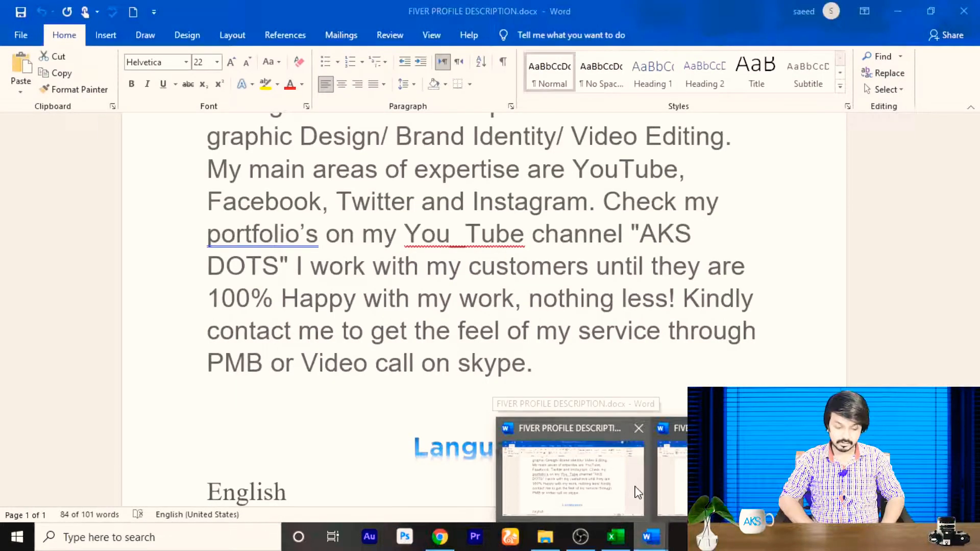
pyautogui.click(710, 482)
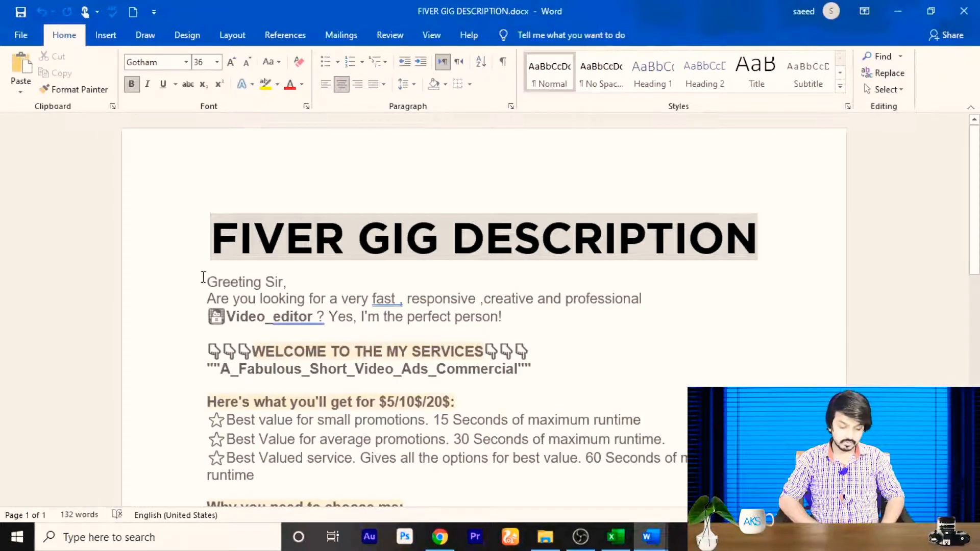
pyautogui.moveTo(205, 278); pyautogui.dragTo(519, 420)
pyautogui.hotkey('ctrl', 'c')
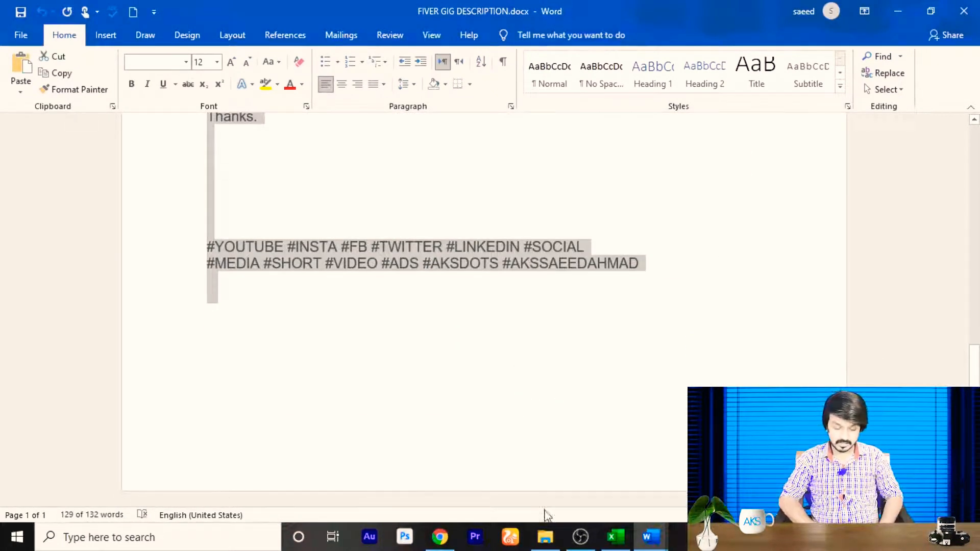
# Paste the copied text into the Fiverr gig Description box, filling 937/1200 characters.
pyautogui.click(440, 537)
pyautogui.click(330, 428)
pyautogui.hotkey('ctrl', 'v')
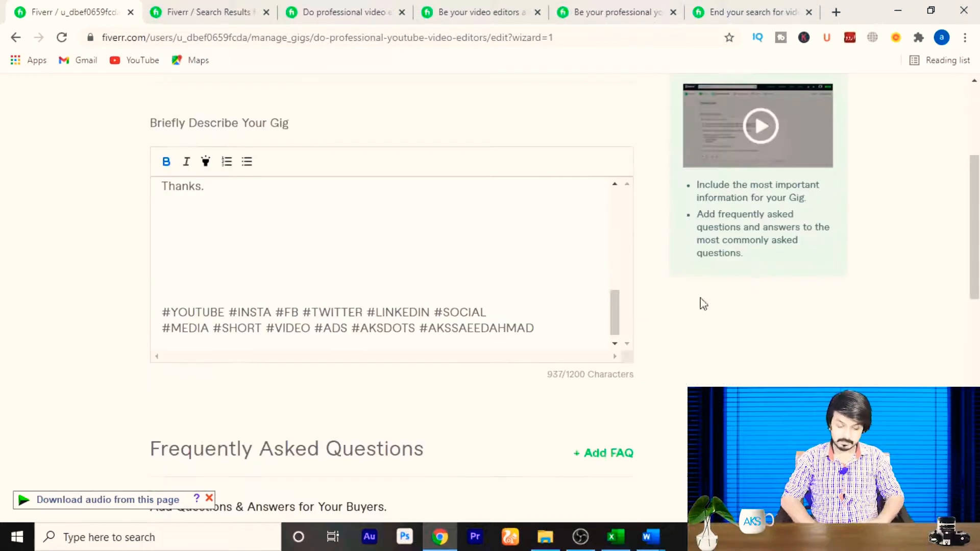
pyautogui.moveTo(615, 307); pyautogui.dragTo(614, 208)
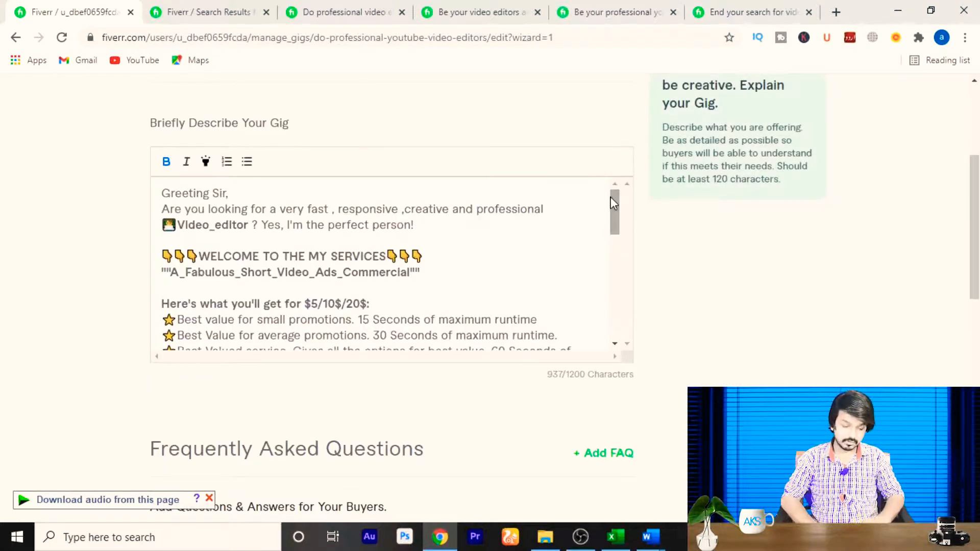
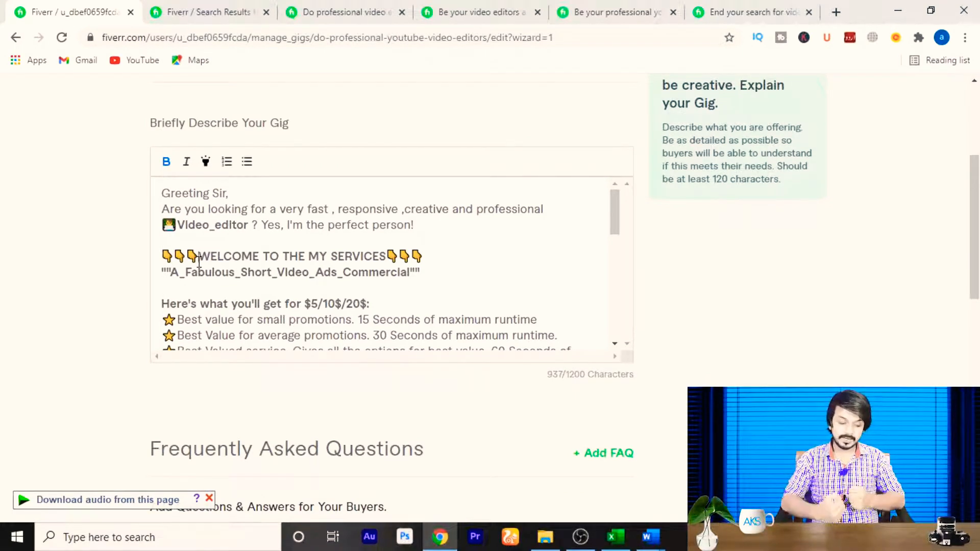
# Check the pasted description by selecting the ad commercial title, pricing heading and first star lines.
pyautogui.moveTo(191, 273); pyautogui.dragTo(388, 285)
pyautogui.click(386, 303)
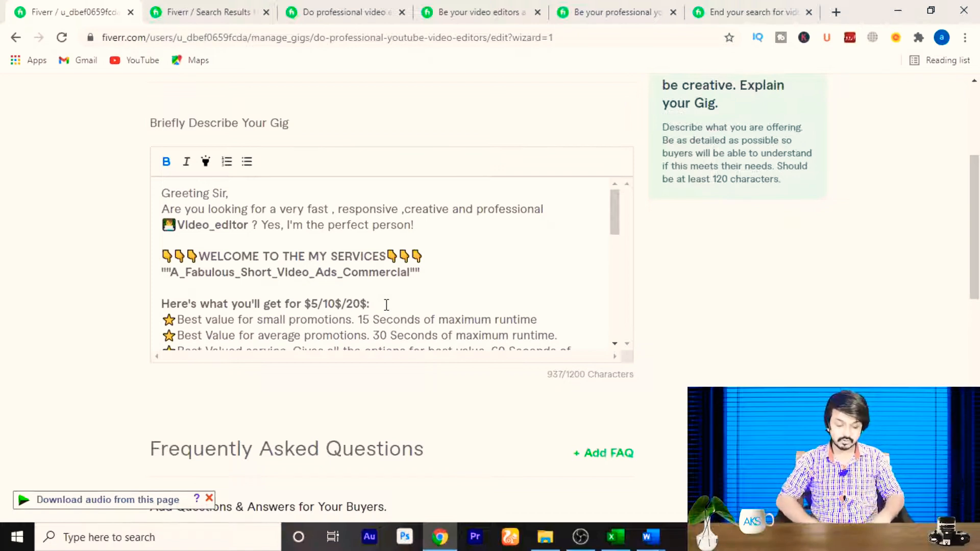
pyautogui.moveTo(381, 305); pyautogui.dragTo(162, 303)
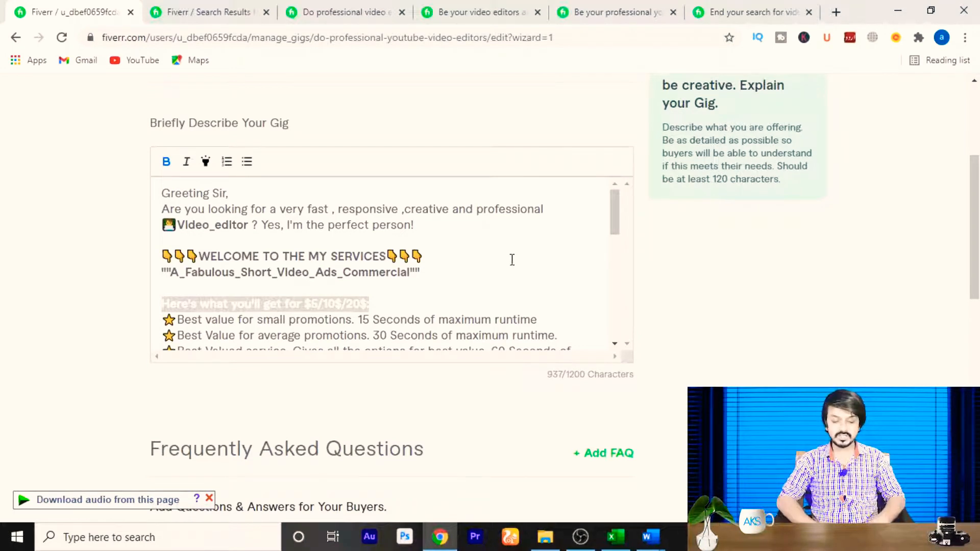
pyautogui.moveTo(616, 217); pyautogui.dragTo(620, 262)
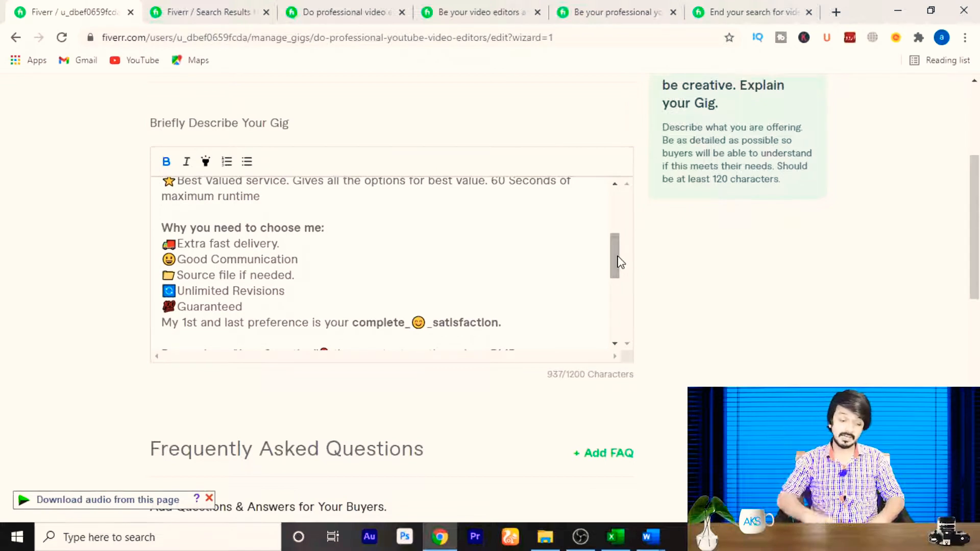
pyautogui.moveTo(617, 257); pyautogui.dragTo(617, 229)
pyautogui.click(329, 233)
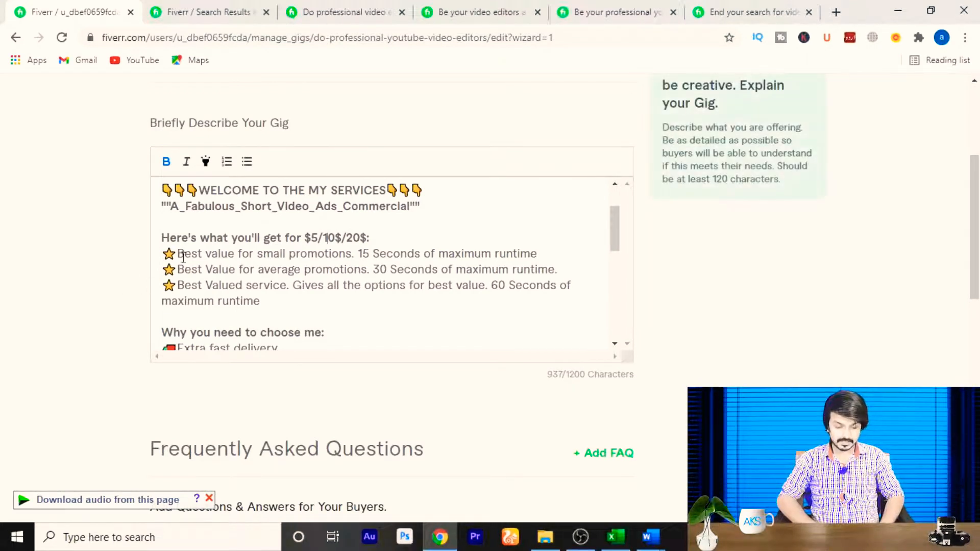
pyautogui.moveTo(177, 254); pyautogui.dragTo(550, 254)
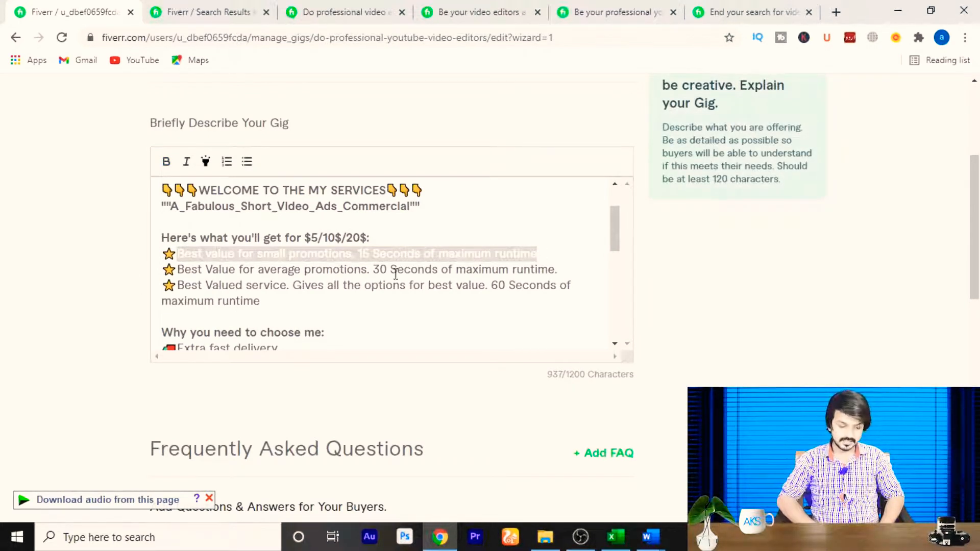
pyautogui.moveTo(183, 268); pyautogui.dragTo(282, 299)
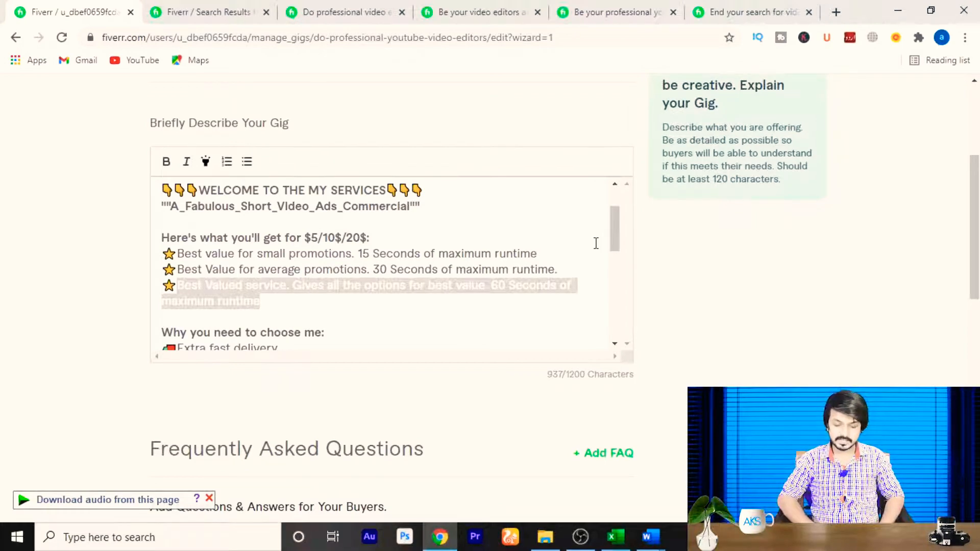
pyautogui.scroll(1, 617, 237)
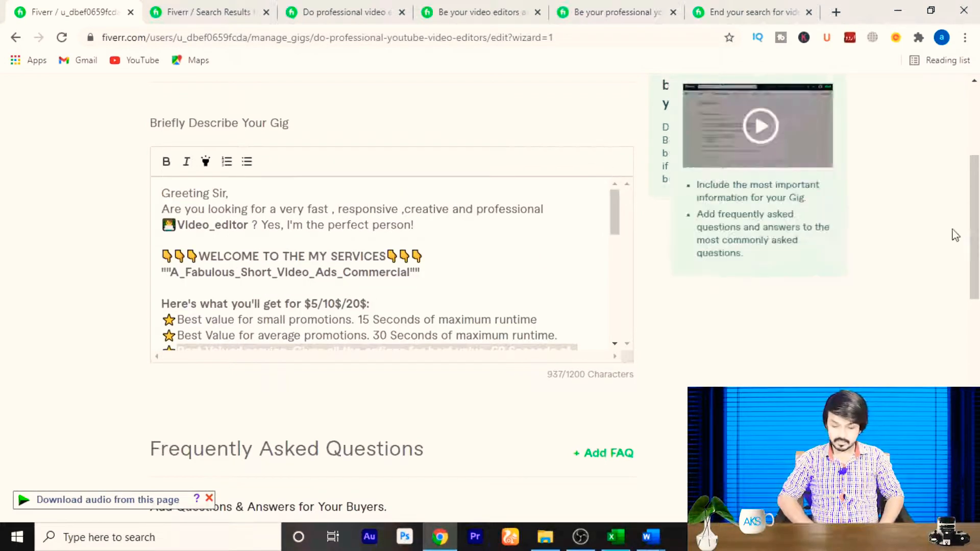
pyautogui.moveTo(975, 230); pyautogui.dragTo(975, 161)
# Copy the BASIC package description from the gig's Pricing step.
pyautogui.click(164, 156)
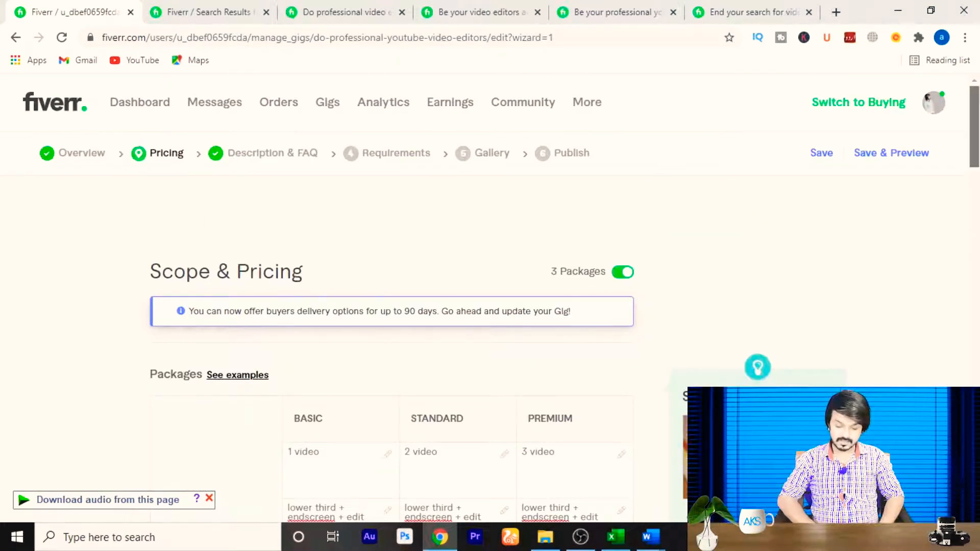
pyautogui.scroll(-5, 392, 306)
pyautogui.click(339, 291)
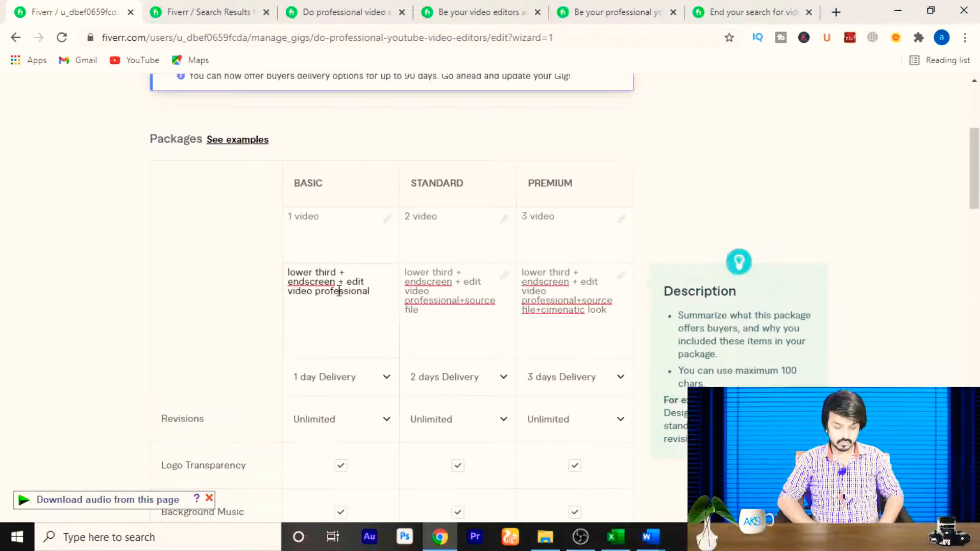
pyautogui.hotkey('ctrl', 'a')
pyautogui.hotkey('ctrl', 'c')
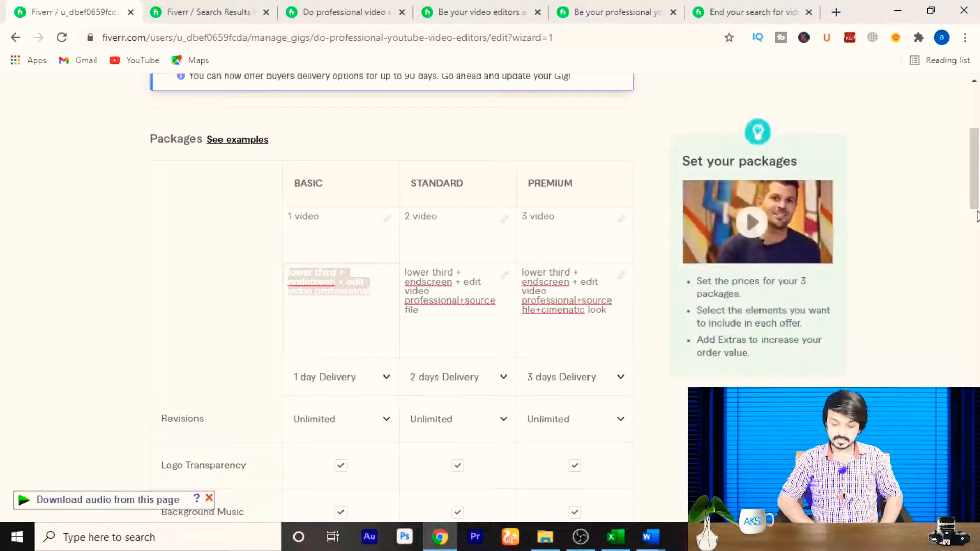
# Paste 'lower third + endscreen + edit video professional' over the first star line of the description.
pyautogui.scroll(5, 294, 170)
pyautogui.click(293, 170)
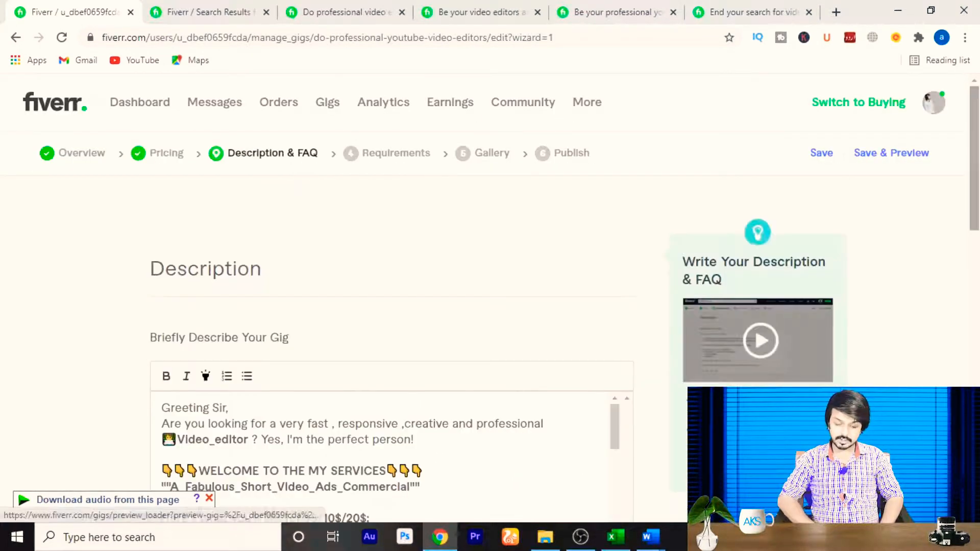
pyautogui.scroll(-3, 617, 277)
pyautogui.moveTo(617, 277); pyautogui.dragTo(626, 302)
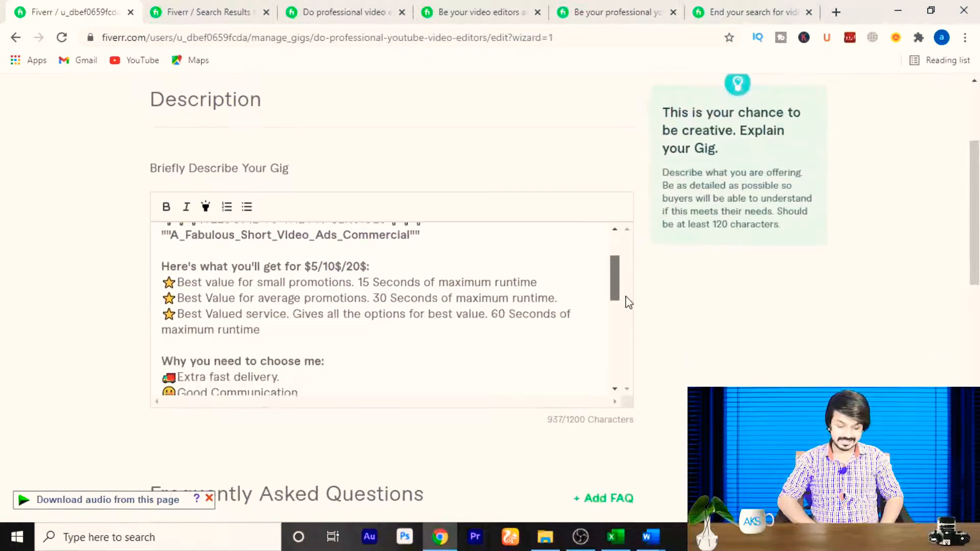
pyautogui.moveTo(177, 264); pyautogui.dragTo(546, 262)
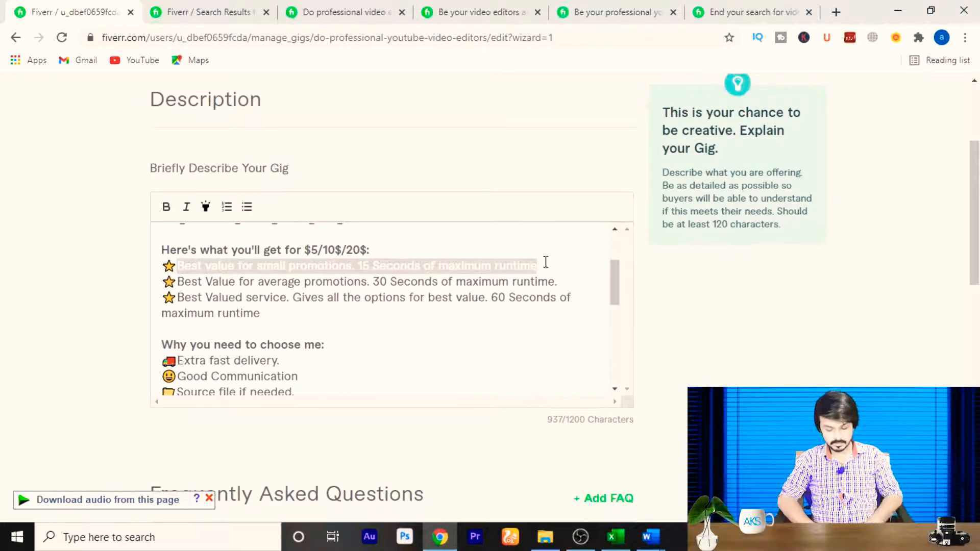
pyautogui.hotkey('ctrl', 'v')
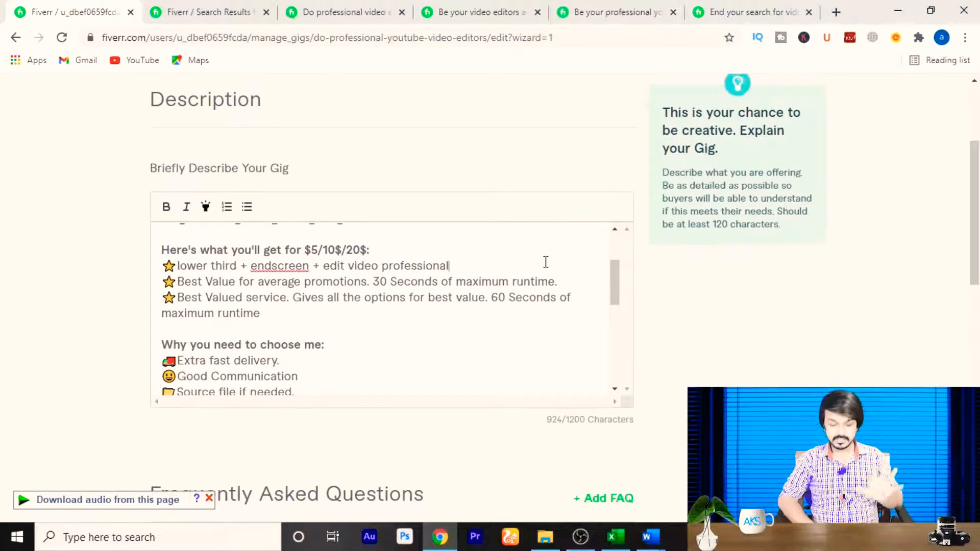
pyautogui.click(324, 283)
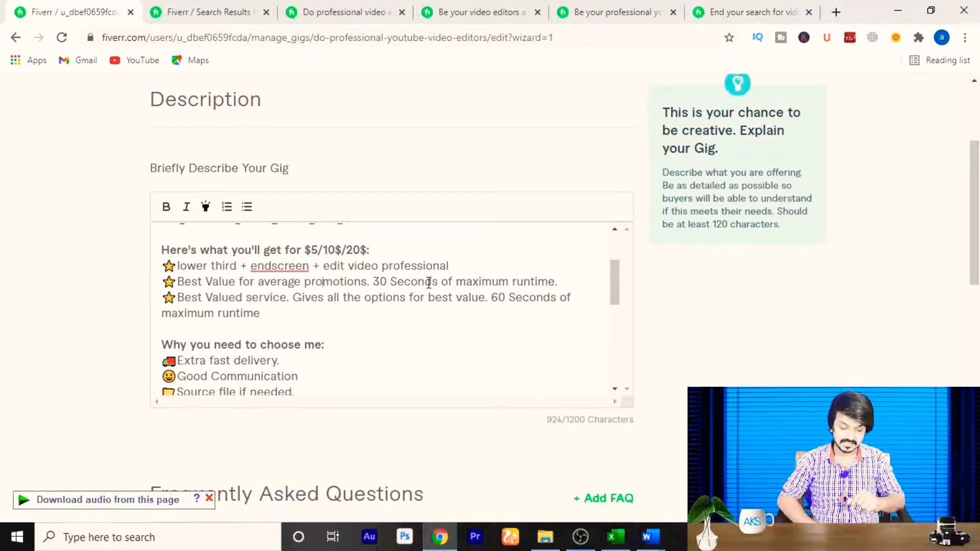
pyautogui.click(271, 310)
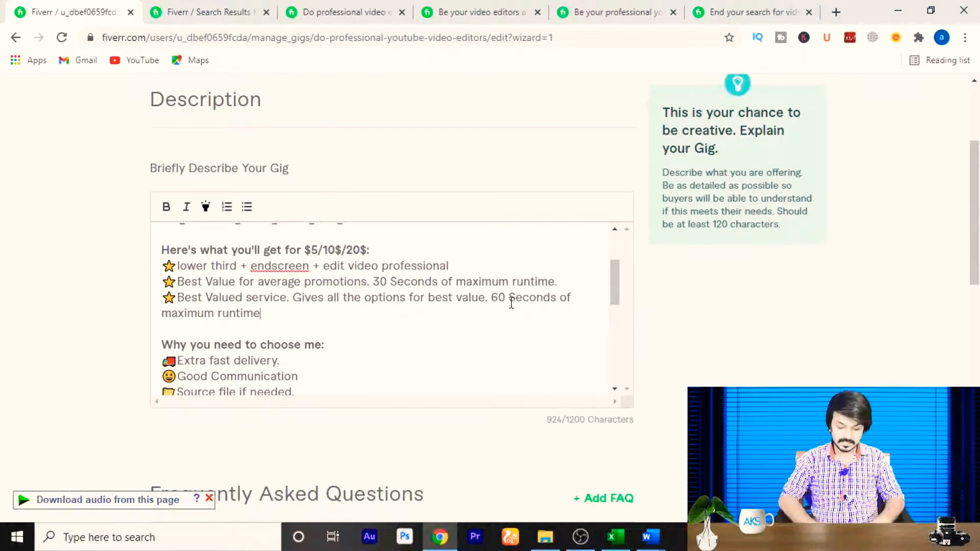
pyautogui.scroll(-2, 620, 308)
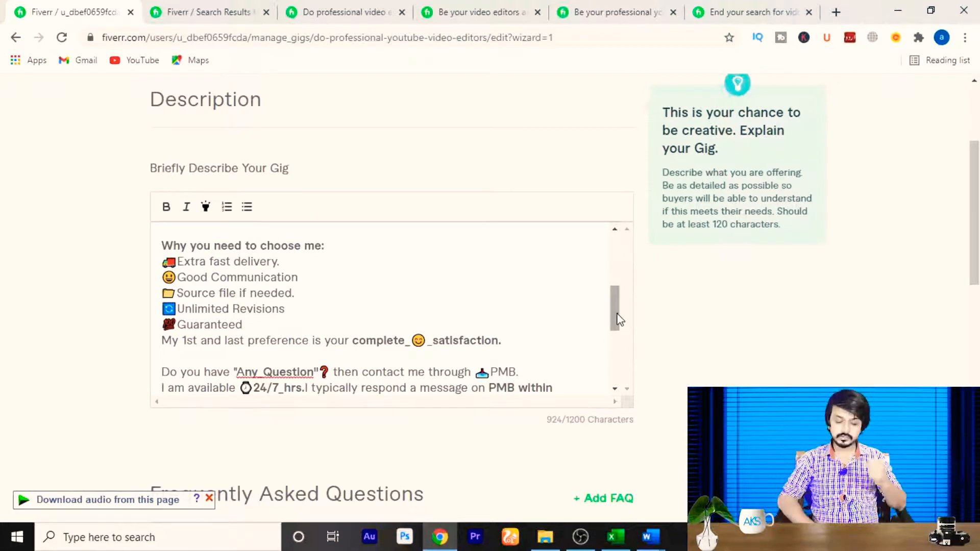
# Scroll through the description down to its hashtag block, holding at 924/1200 characters.
pyautogui.moveTo(617, 321); pyautogui.dragTo(622, 344)
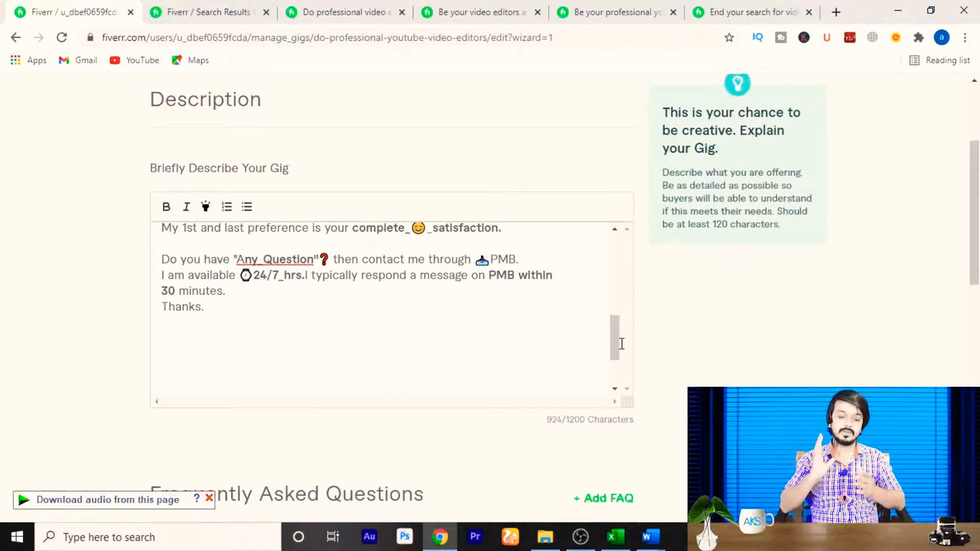
pyautogui.moveTo(616, 344); pyautogui.dragTo(632, 394)
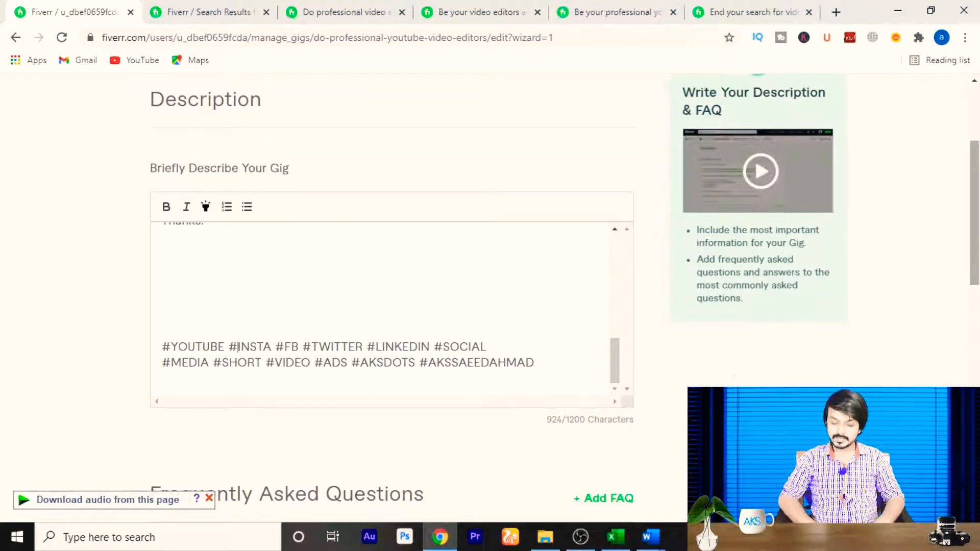
pyautogui.moveTo(975, 225); pyautogui.dragTo(975, 325)
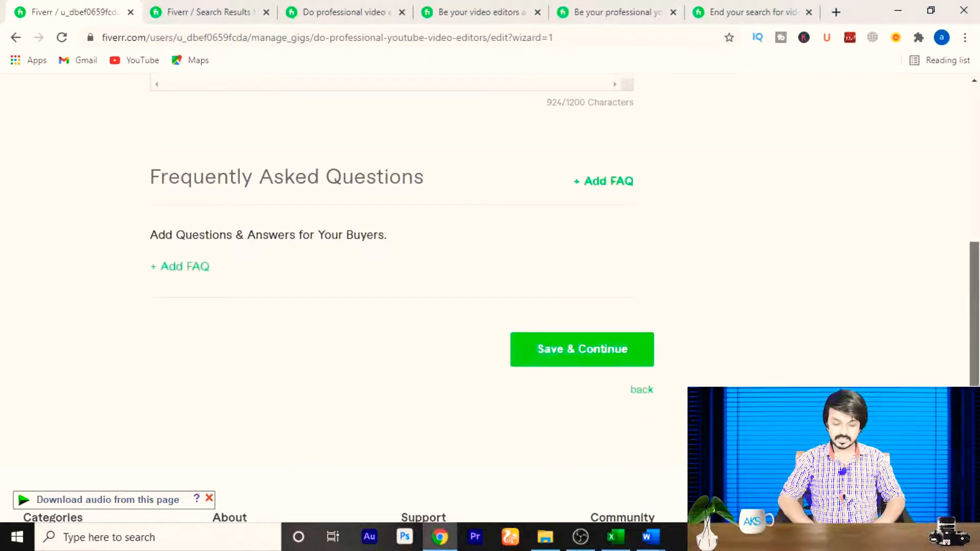
# Save the description, then add the free-text buyer question 'do you want lower third for your youtube videos?'.
pyautogui.click(612, 352)
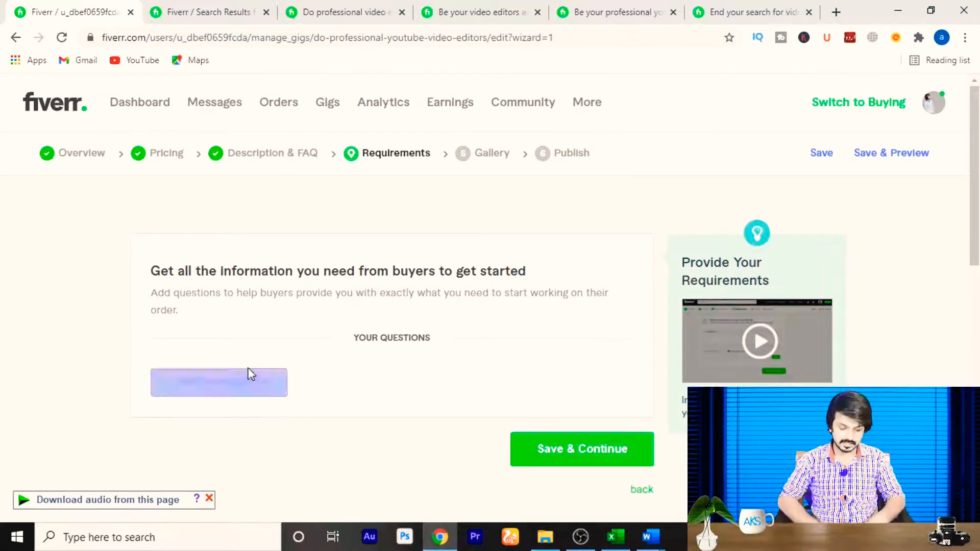
pyautogui.click(257, 390)
pyautogui.click(295, 429)
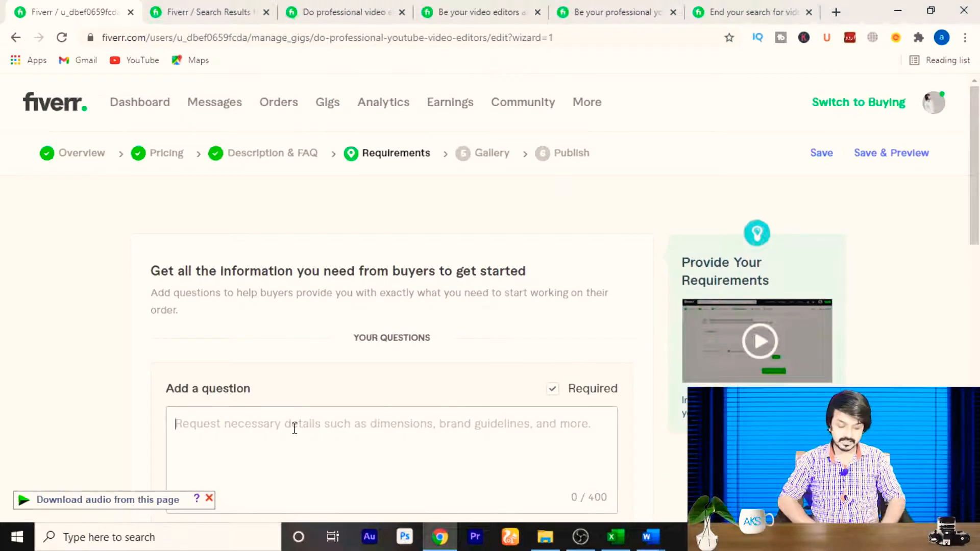
pyautogui.write('do you w')
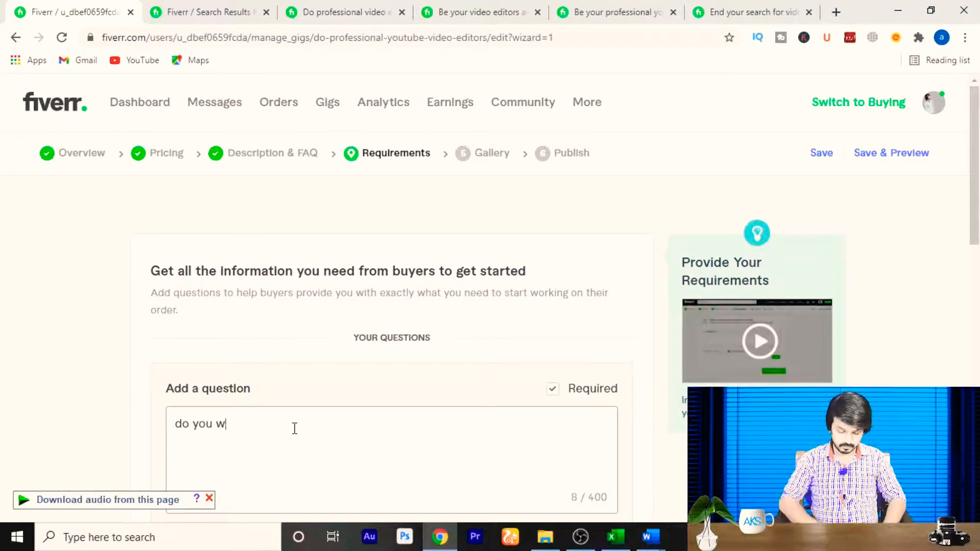
pyautogui.write('ant lower third fo')
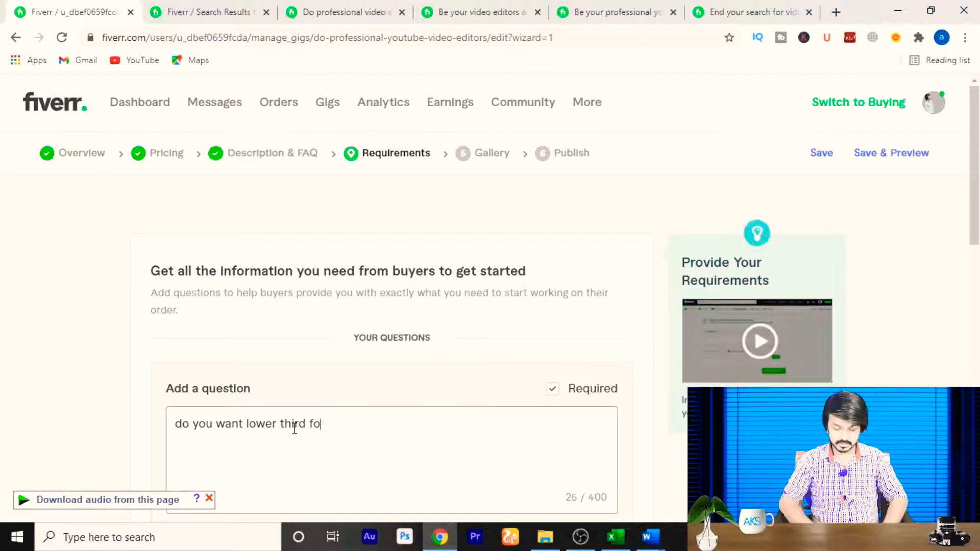
pyautogui.write('r your youtube ')
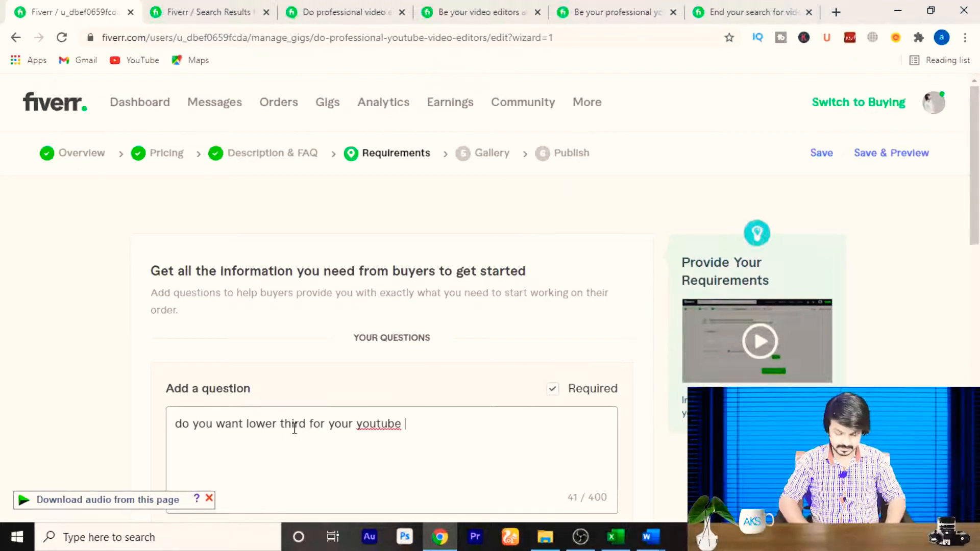
pyautogui.write('videos?')
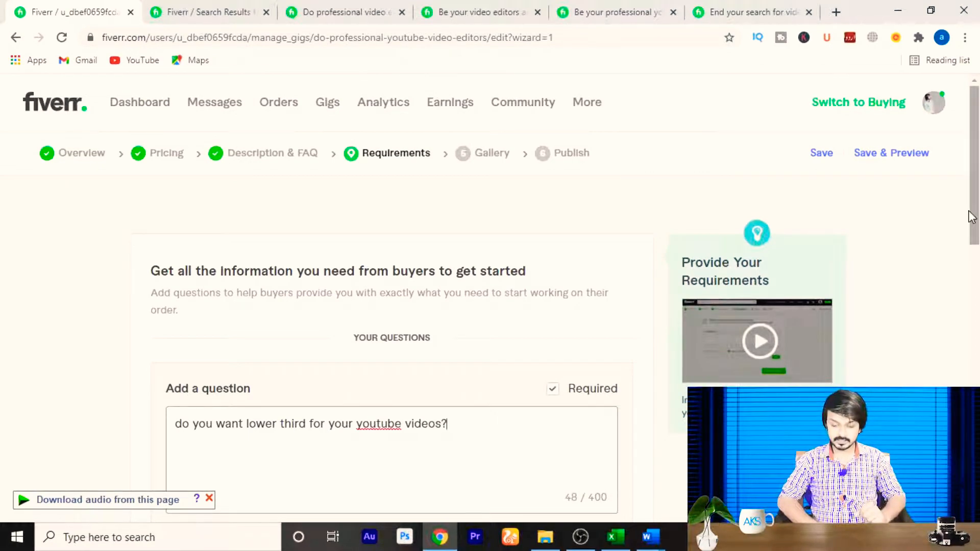
pyautogui.moveTo(978, 216); pyautogui.dragTo(977, 332)
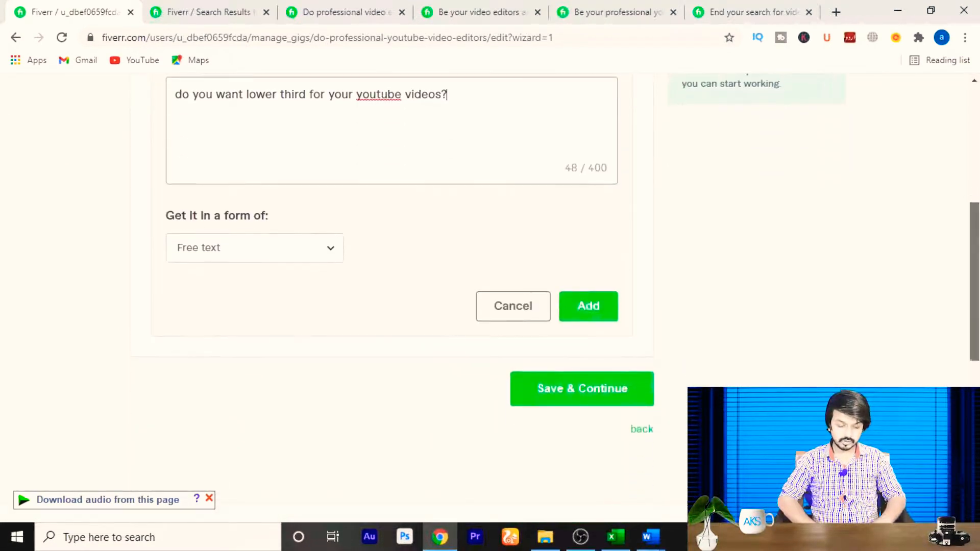
pyautogui.click(578, 315)
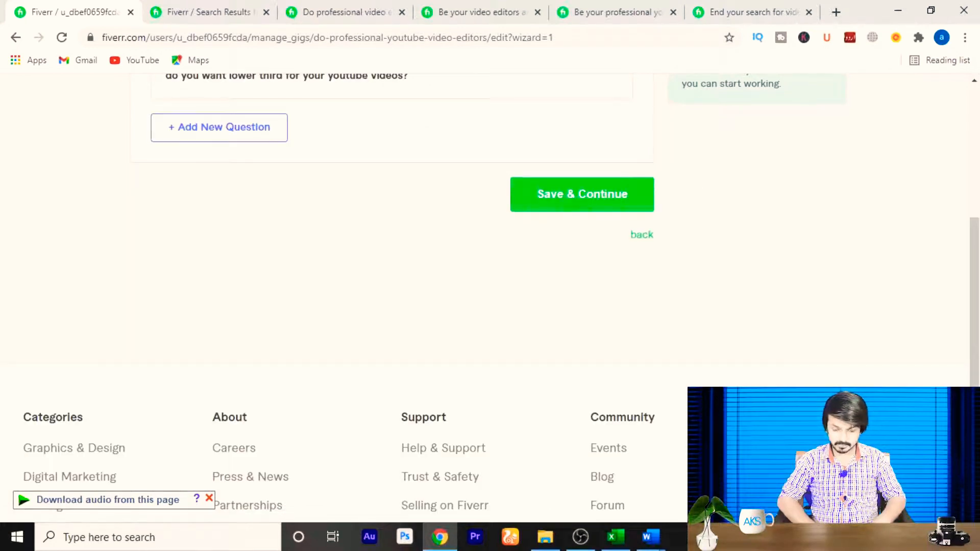
pyautogui.scroll(3, 247, 266)
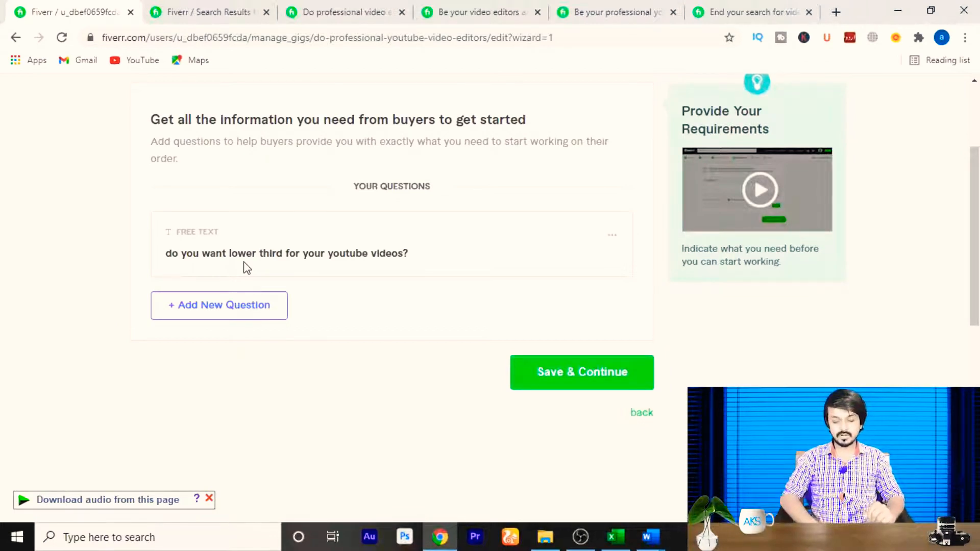
# Save the Requirements step and continue to the Gallery step.
pyautogui.click(587, 384)
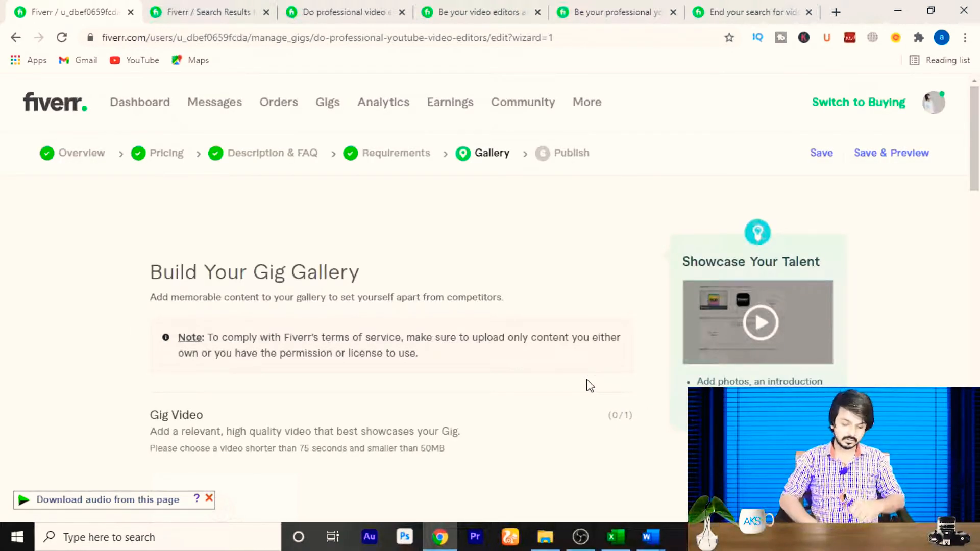
pyautogui.scroll(-5, 590, 386)
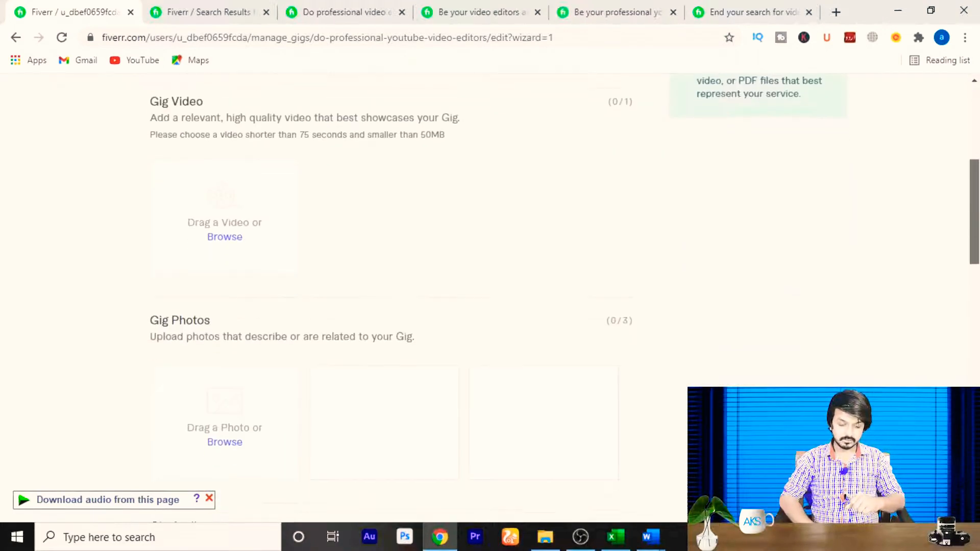
pyautogui.moveTo(975, 212); pyautogui.dragTo(974, 226)
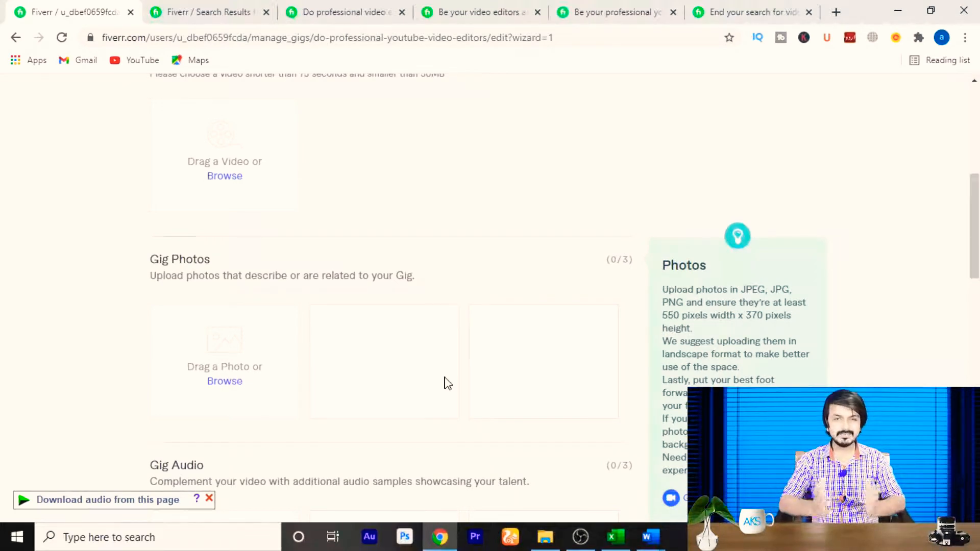
pyautogui.click(225, 177)
pyautogui.click(267, 141)
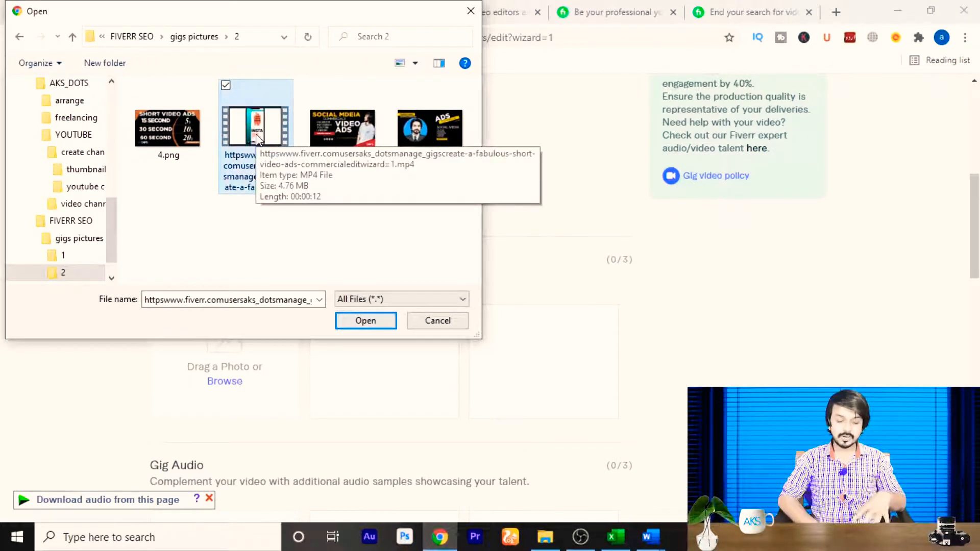
pyautogui.click(376, 322)
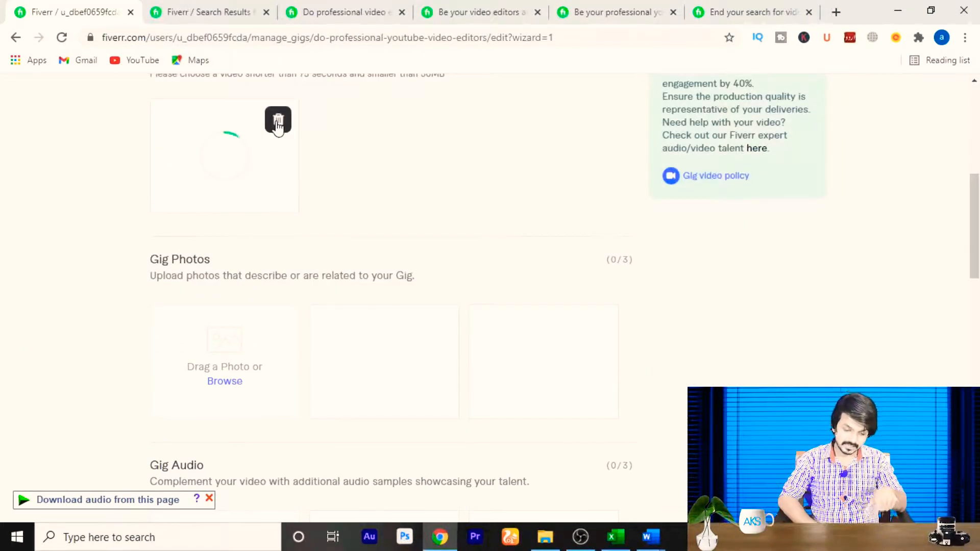
pyautogui.click(277, 125)
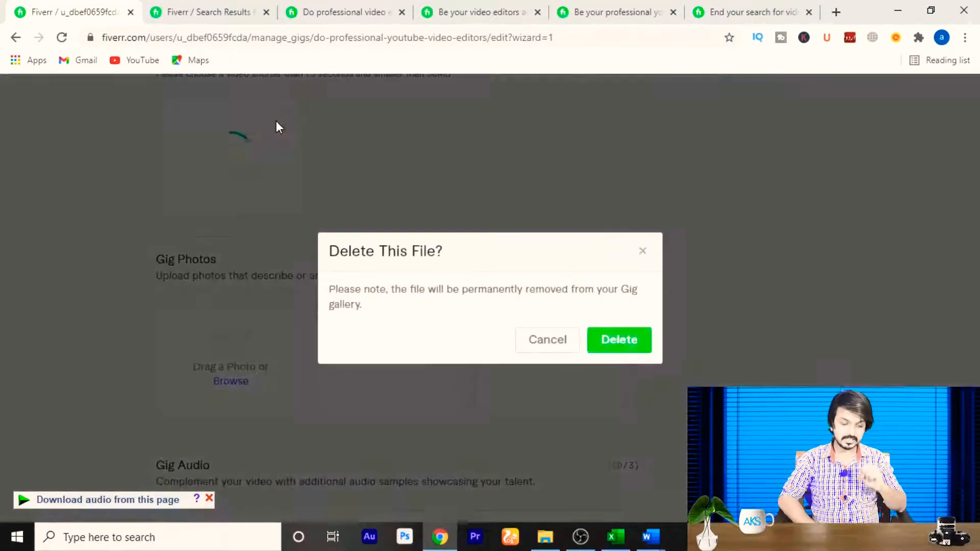
pyautogui.click(631, 339)
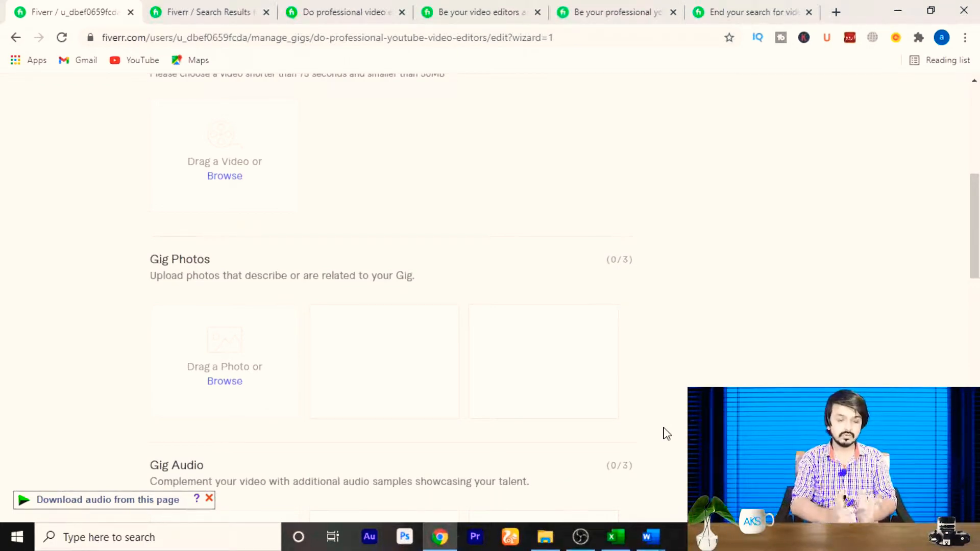
# Open gigs pictures\2 and preview its ads commercial image, short ad video and 4.png.
pyautogui.click(554, 538)
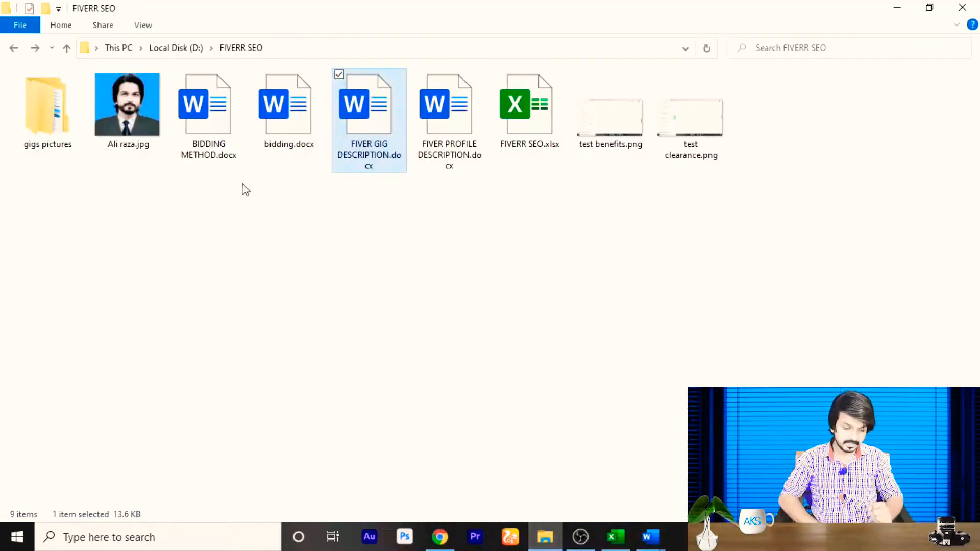
pyautogui.doubleClick(68, 125)
pyautogui.click(132, 125)
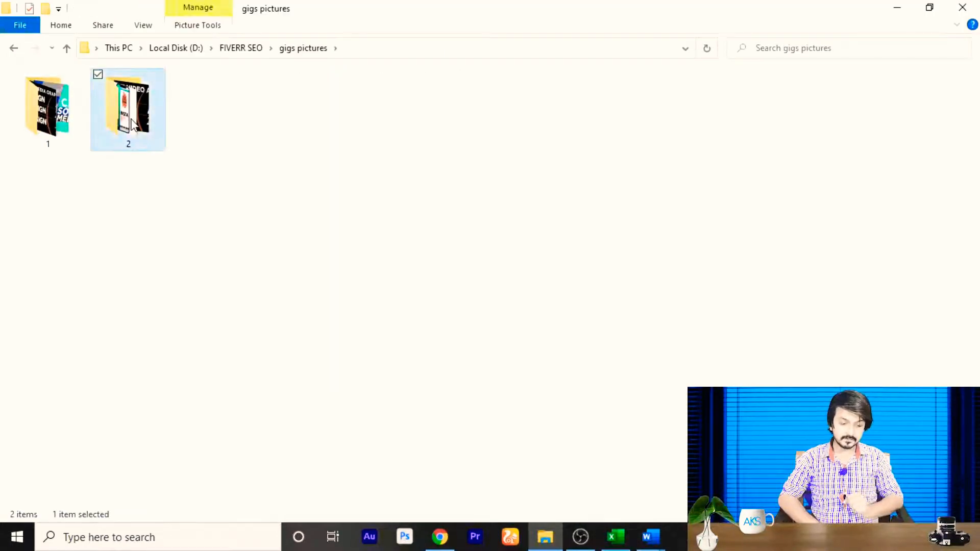
pyautogui.doubleClick(132, 125)
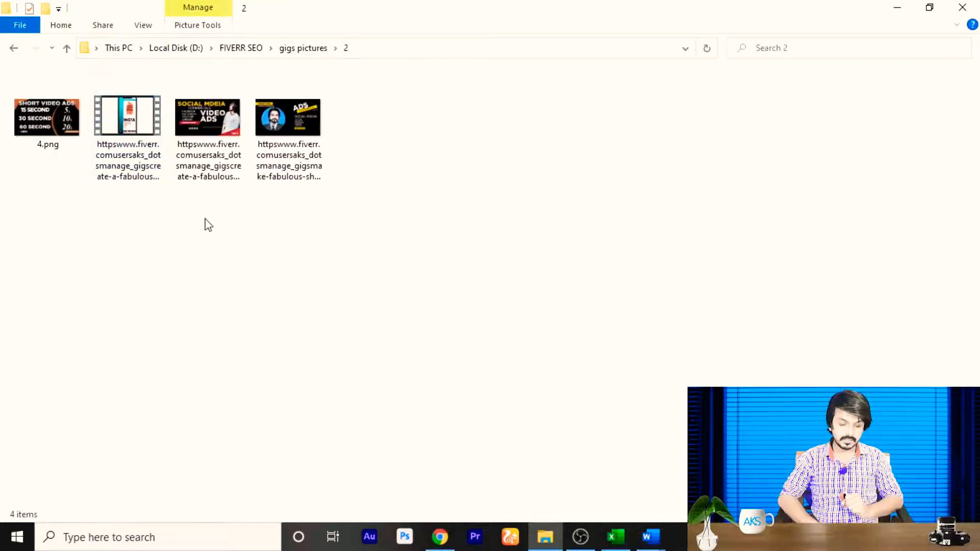
pyautogui.click(117, 116)
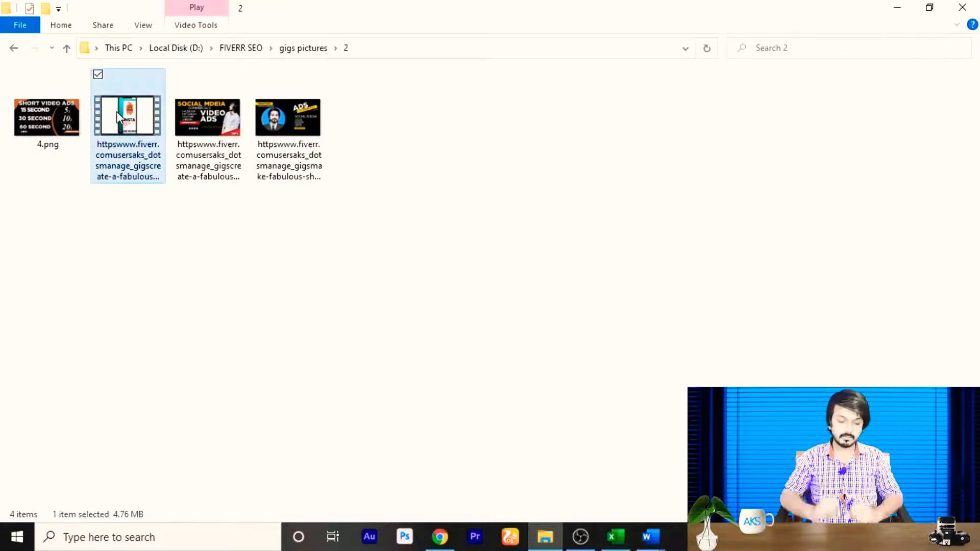
pyautogui.doubleClick(289, 125)
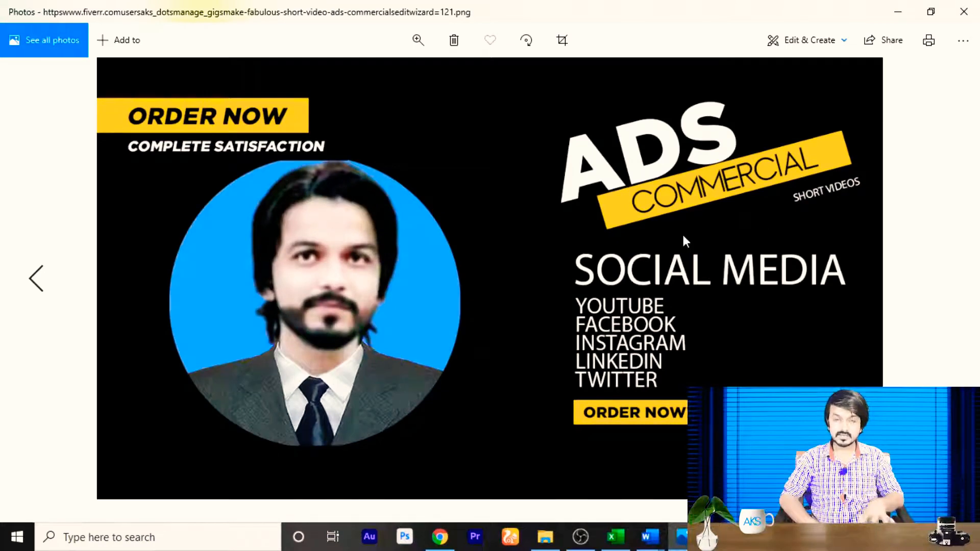
pyautogui.click(34, 274)
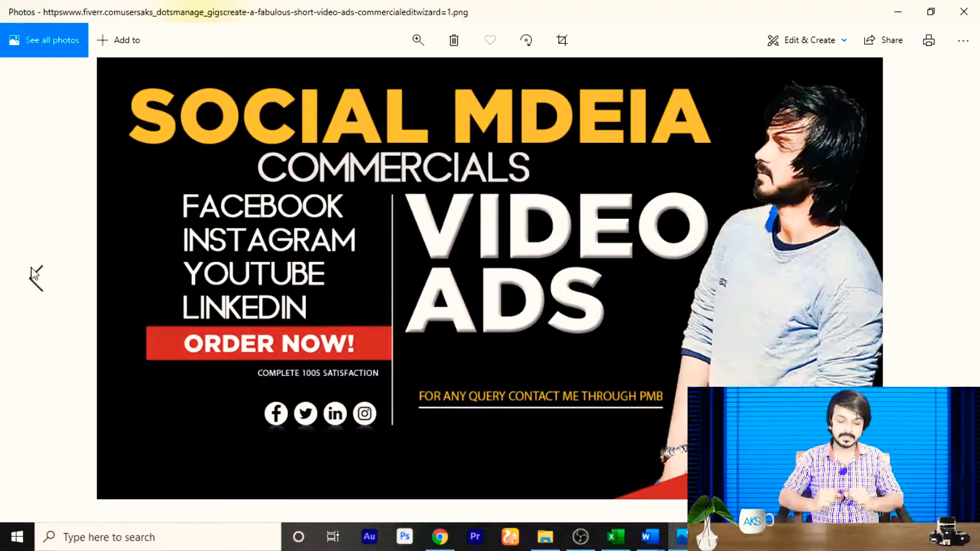
pyautogui.click(34, 274)
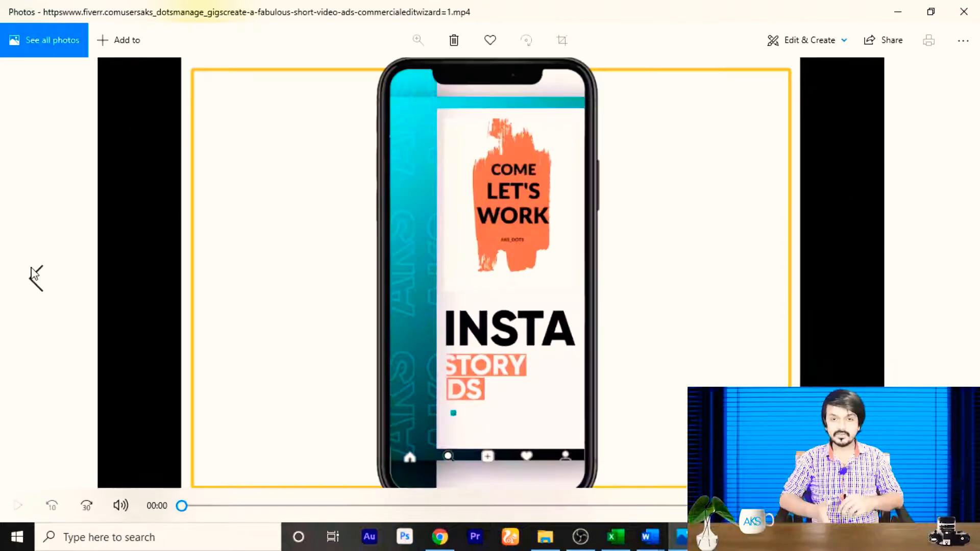
pyautogui.click(34, 275)
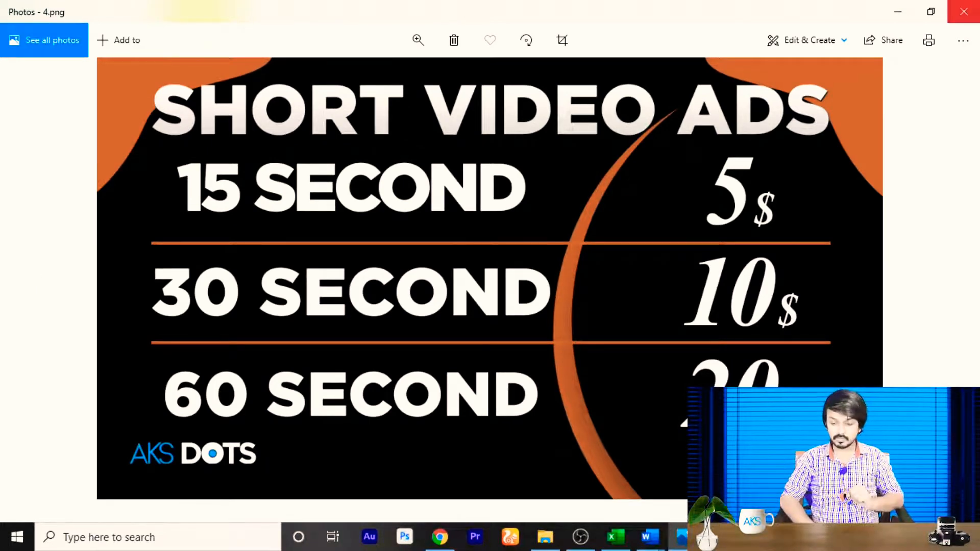
pyautogui.click(964, 11)
pyautogui.click(636, 228)
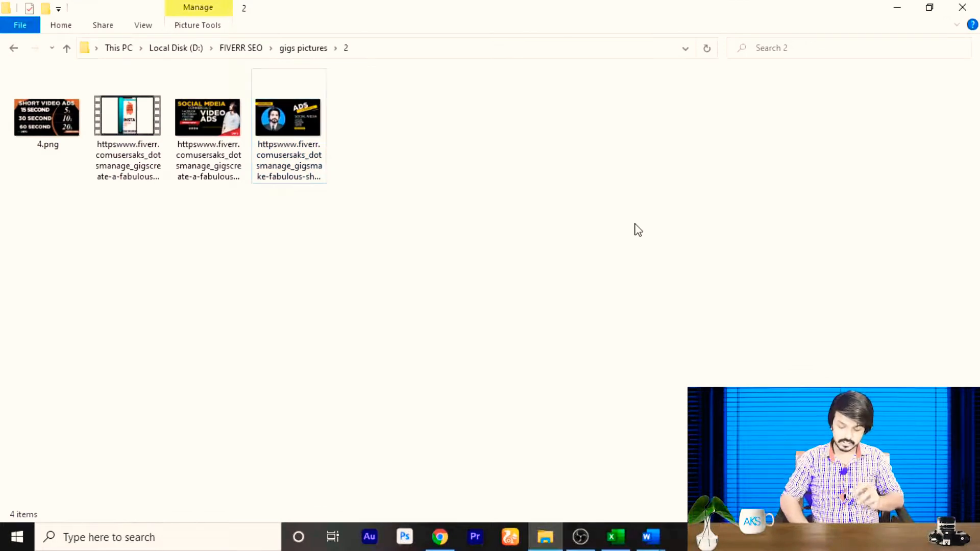
# Open gigs pictures folder 1 and browse its social media graphics images back to 6.png.
pyautogui.press('BackSpace')
pyautogui.press('Left')
pyautogui.press('Return')
pyautogui.doubleClick(631, 206)
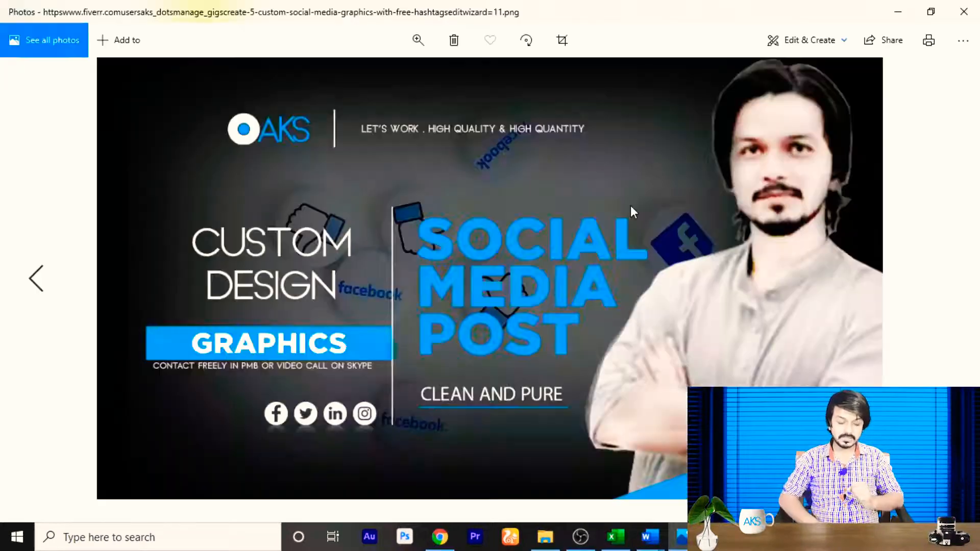
pyautogui.click(15, 290)
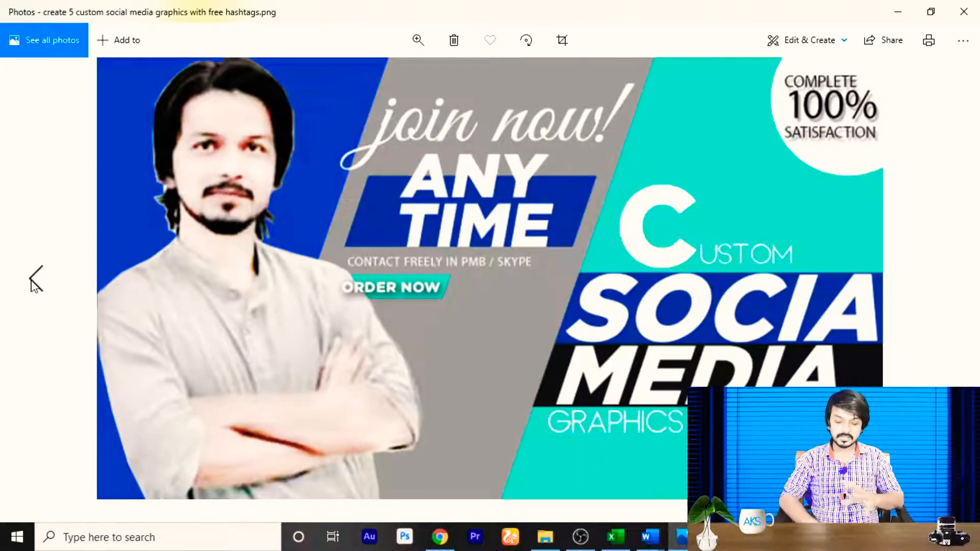
pyautogui.click(34, 285)
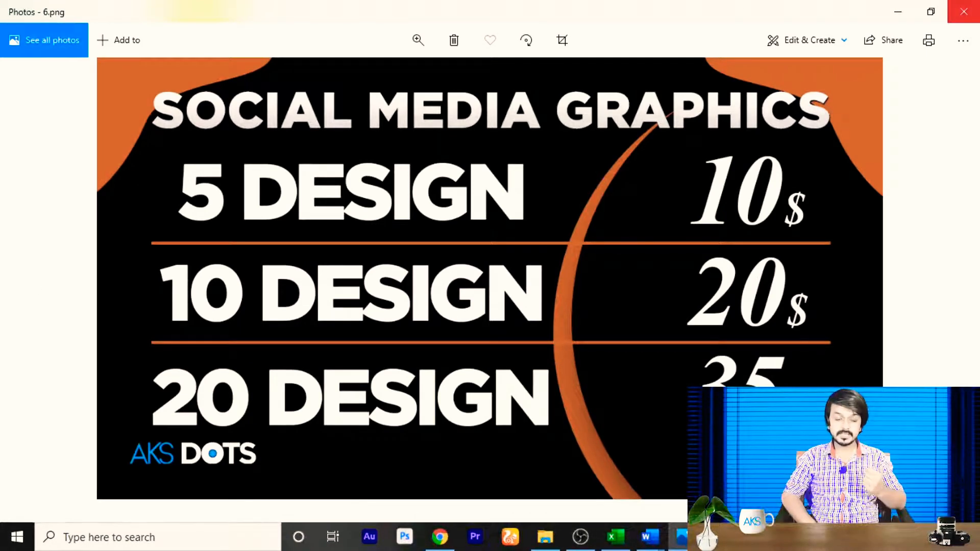
pyautogui.click(964, 12)
pyautogui.click(781, 285)
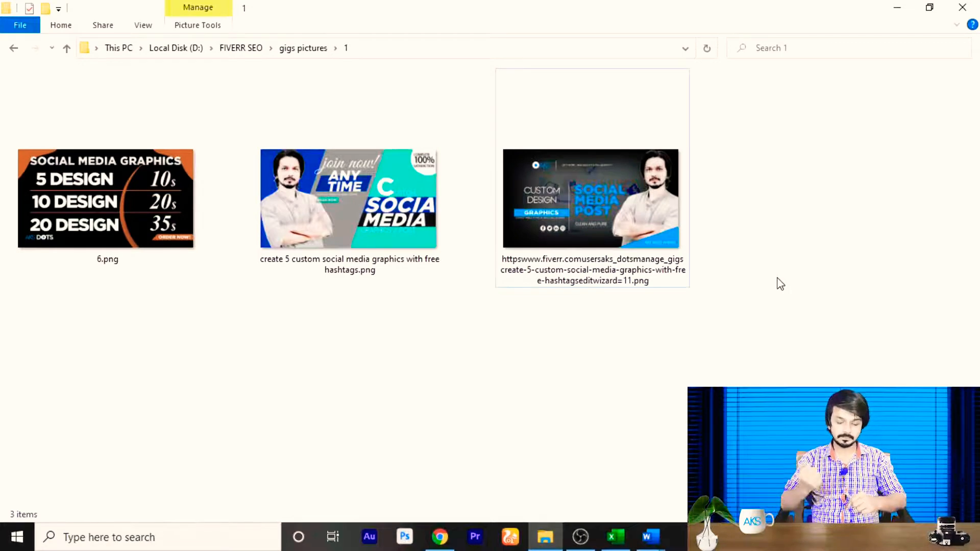
# Return to gigs pictures folder 2 and play the short ad video.
pyautogui.press('BackSpace')
pyautogui.press('Right')
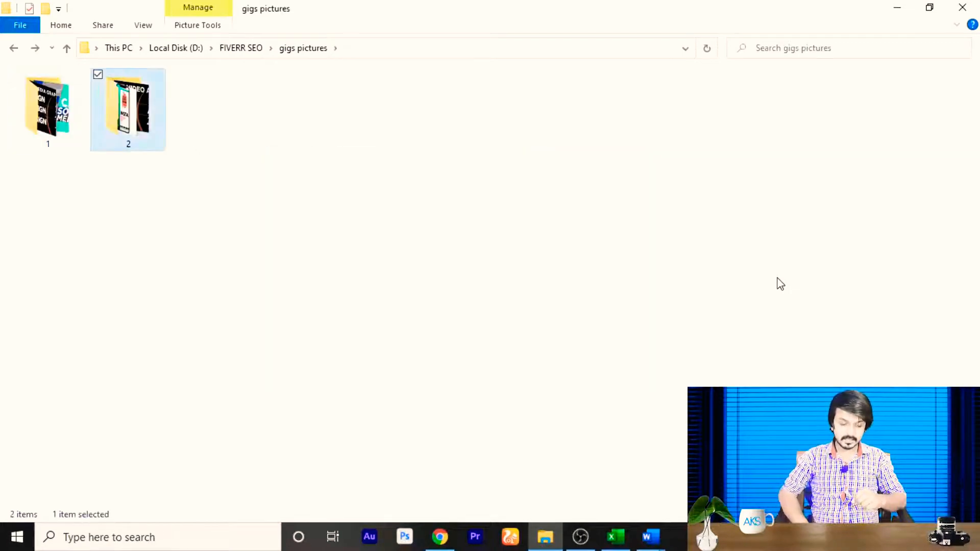
pyautogui.press('Return')
pyautogui.press('Right')
pyautogui.press('Left')
pyautogui.press('Right')
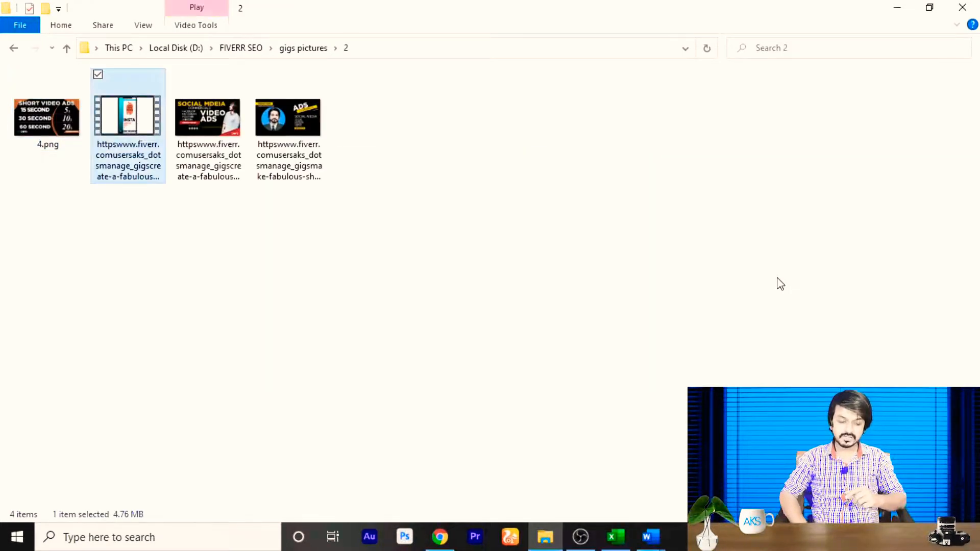
pyautogui.press('Return')
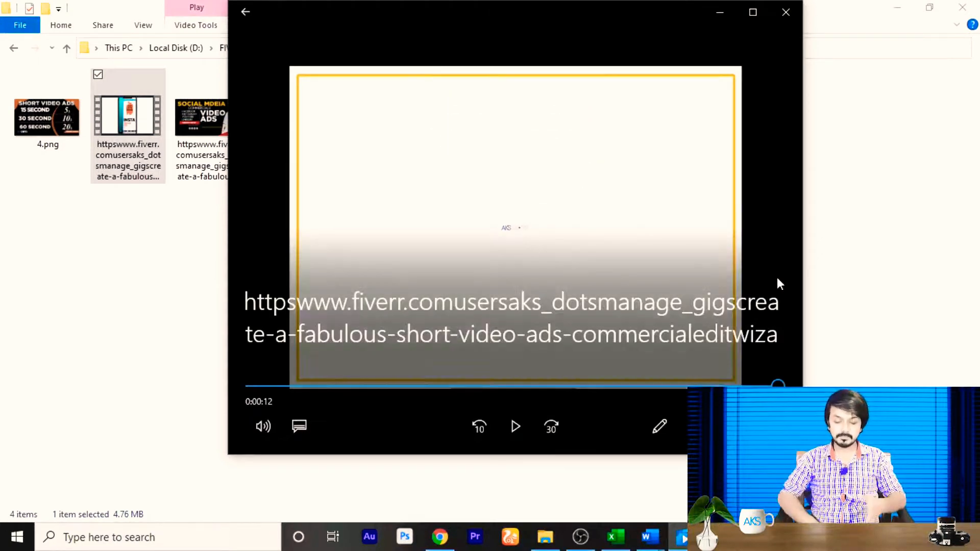
pyautogui.click(787, 11)
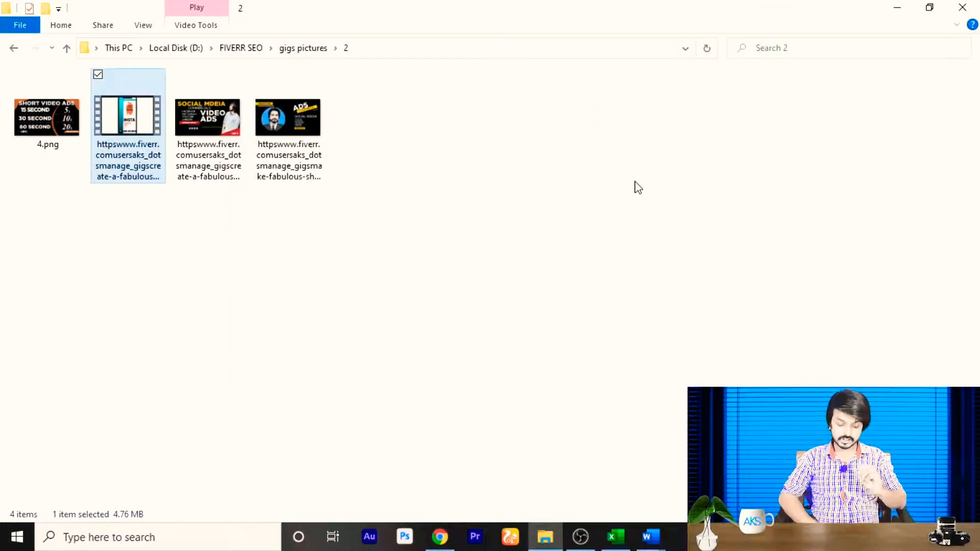
# Select the fourth image in folder 2 and open its name for renaming.
pyautogui.click(482, 249)
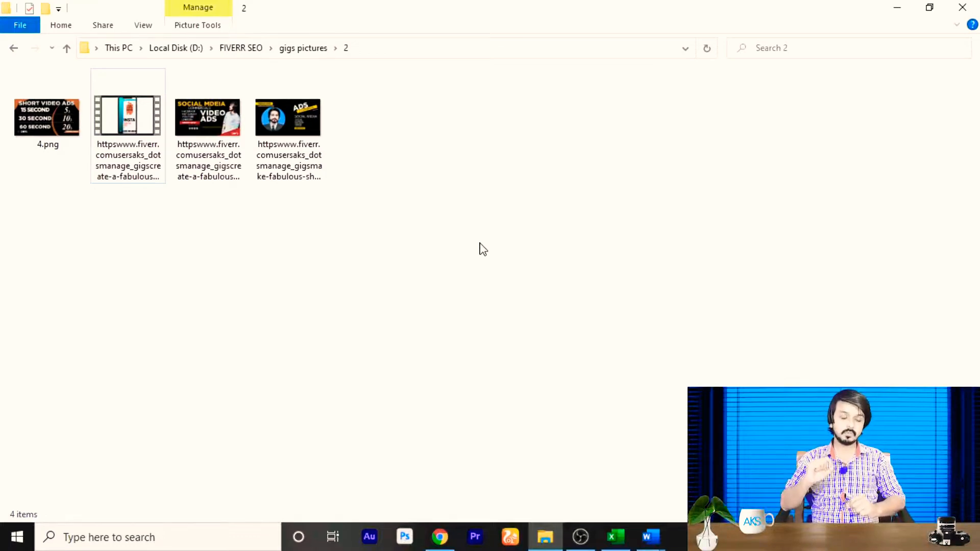
pyautogui.click(296, 125)
pyautogui.click(297, 179)
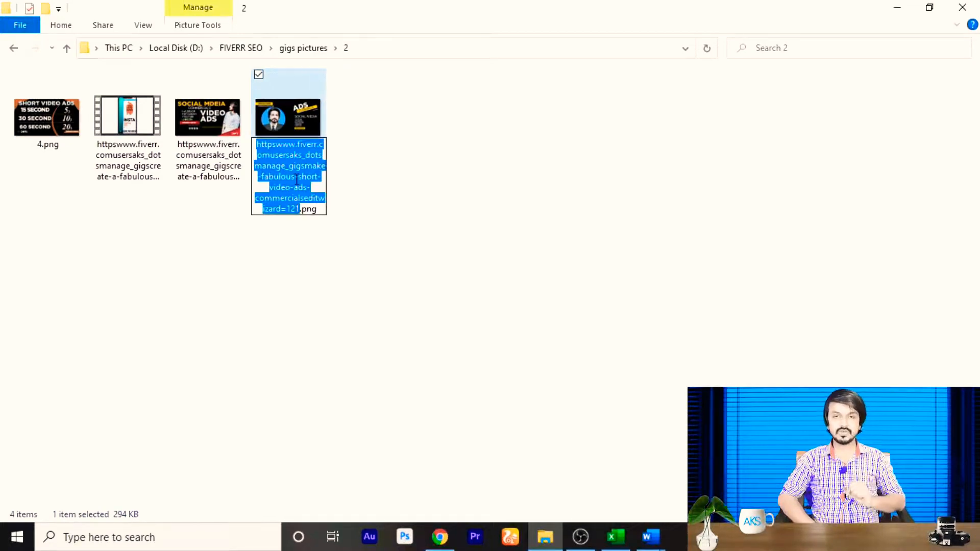
# Copy the Fiverr gig editing page's web address from Chrome's address bar.
pyautogui.click(357, 230)
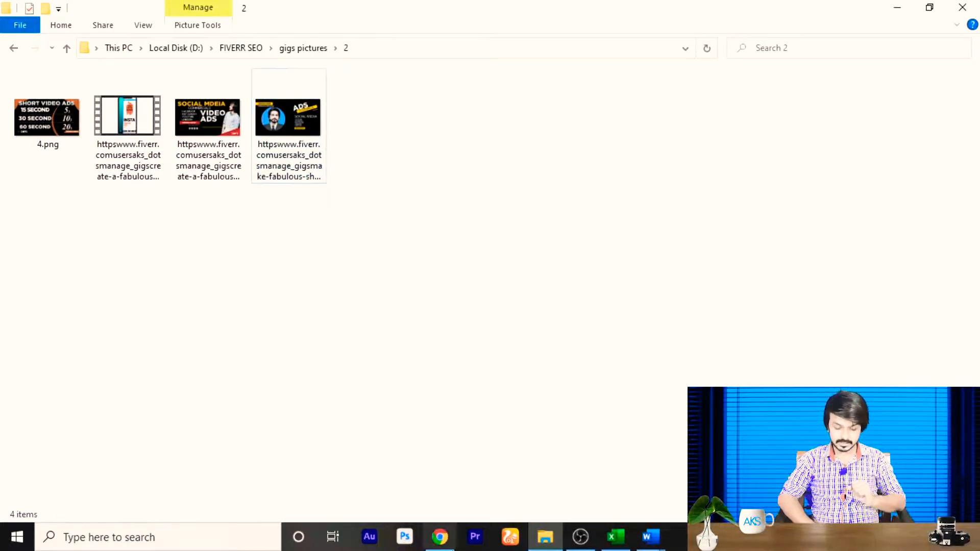
pyautogui.click(427, 546)
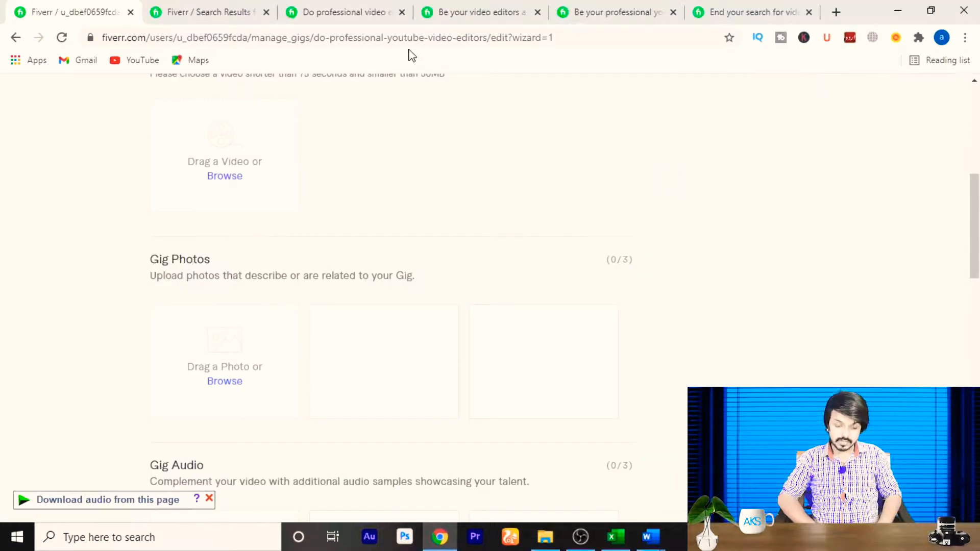
pyautogui.click(397, 38)
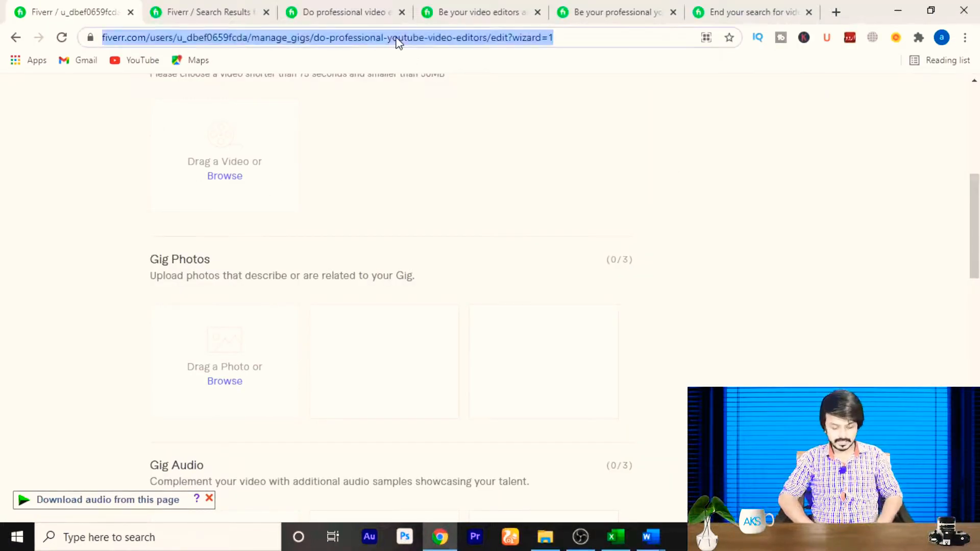
# Rename the fourth PNG in folder 2 by pasting the copied gig address.
pyautogui.click(555, 548)
pyautogui.click(297, 168)
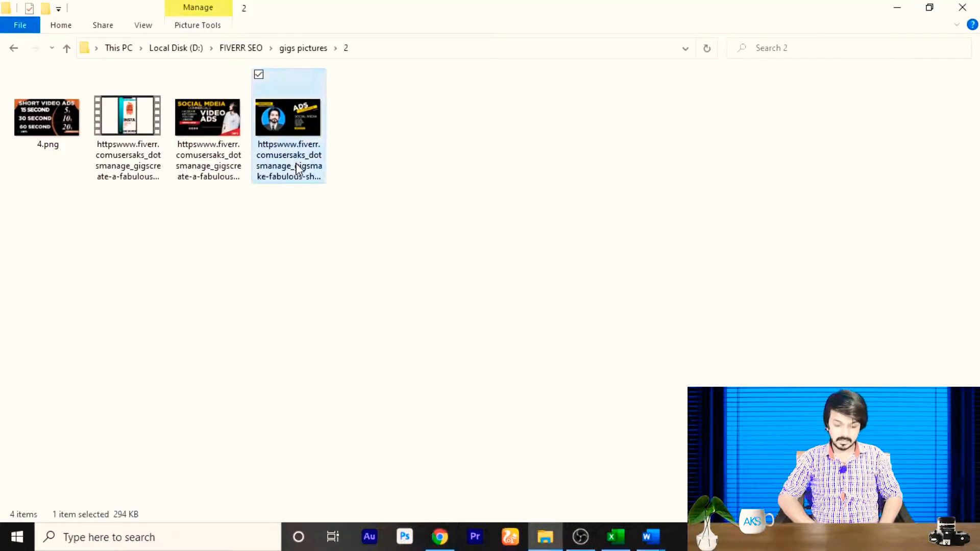
pyautogui.click(297, 167)
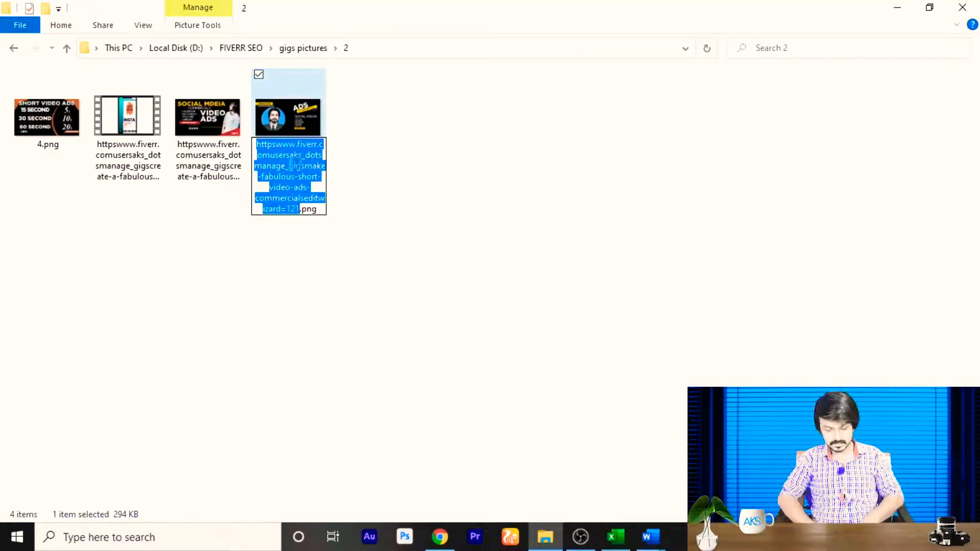
pyautogui.write('httpswww.fiverr.comusersu_dbef0659fcdamanage_gigsdo-professional-youtube-video-editorseditwizard=1')
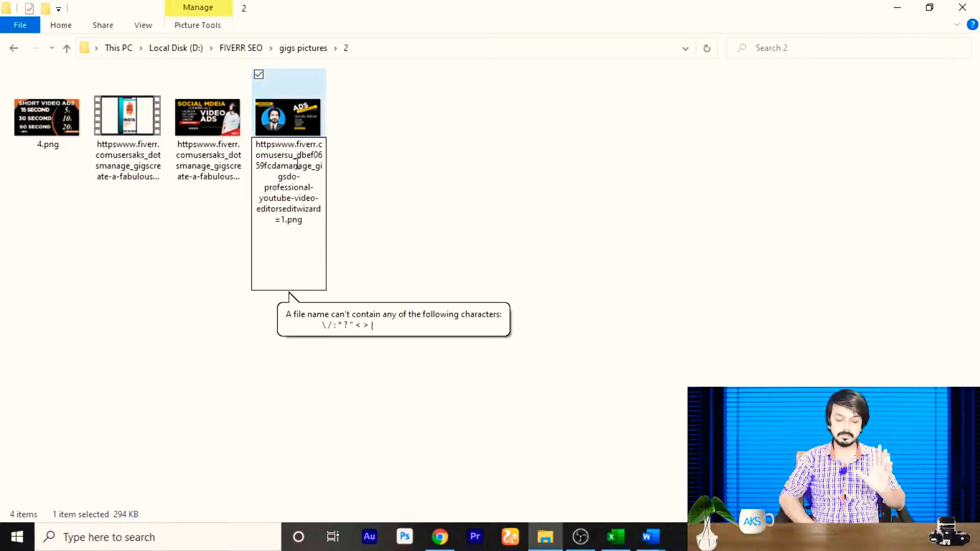
pyautogui.click(390, 216)
pyautogui.click(389, 216)
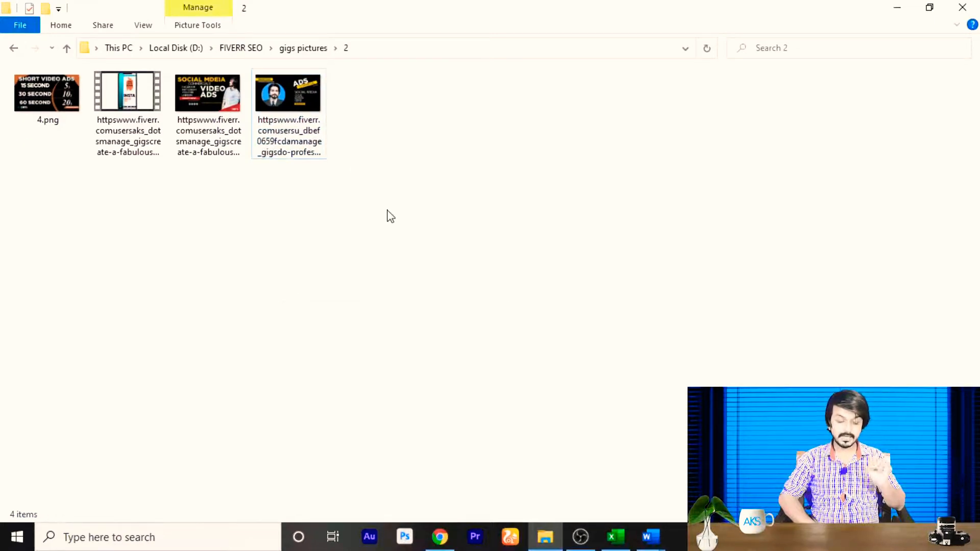
pyautogui.click(313, 117)
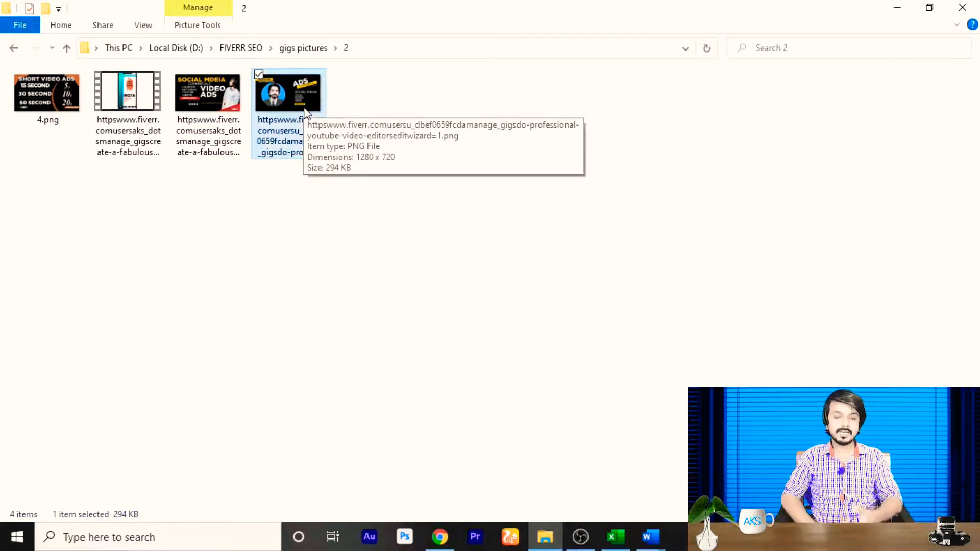
pyautogui.click(439, 537)
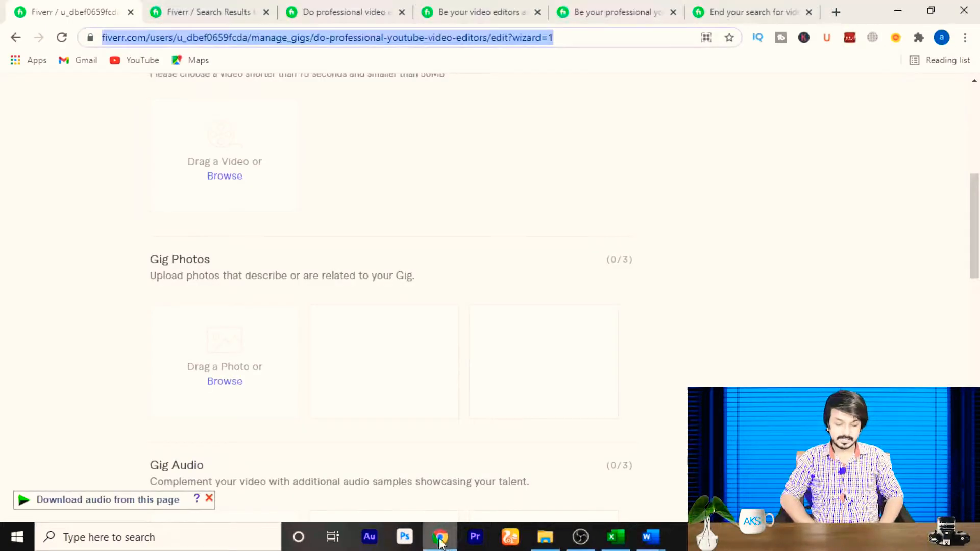
# Upload the renamed ad image as the gig's primary photo.
pyautogui.click(233, 381)
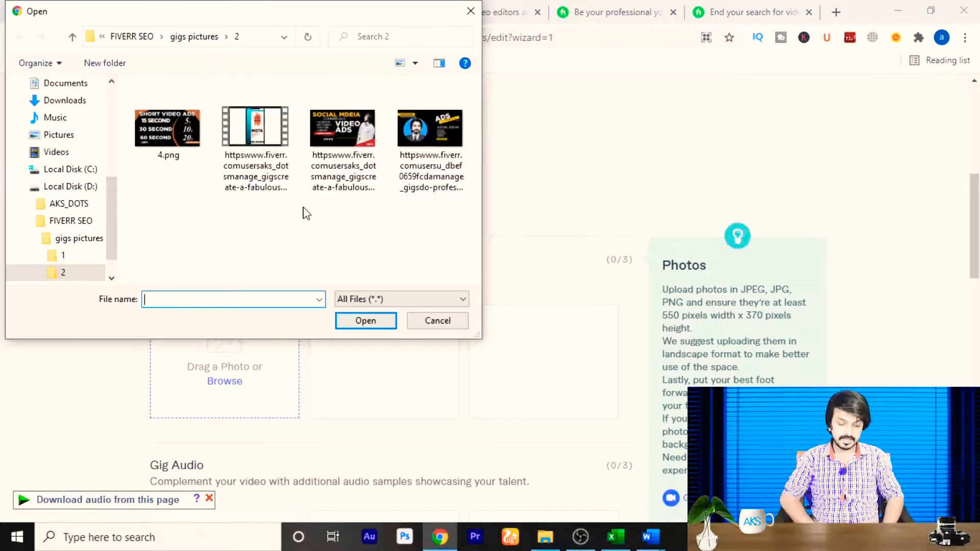
pyautogui.click(448, 141)
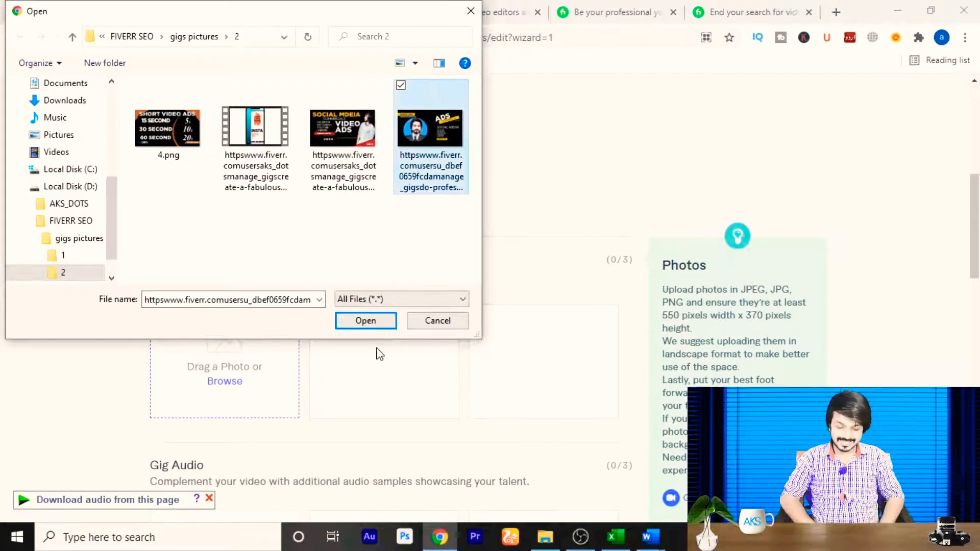
pyautogui.click(369, 321)
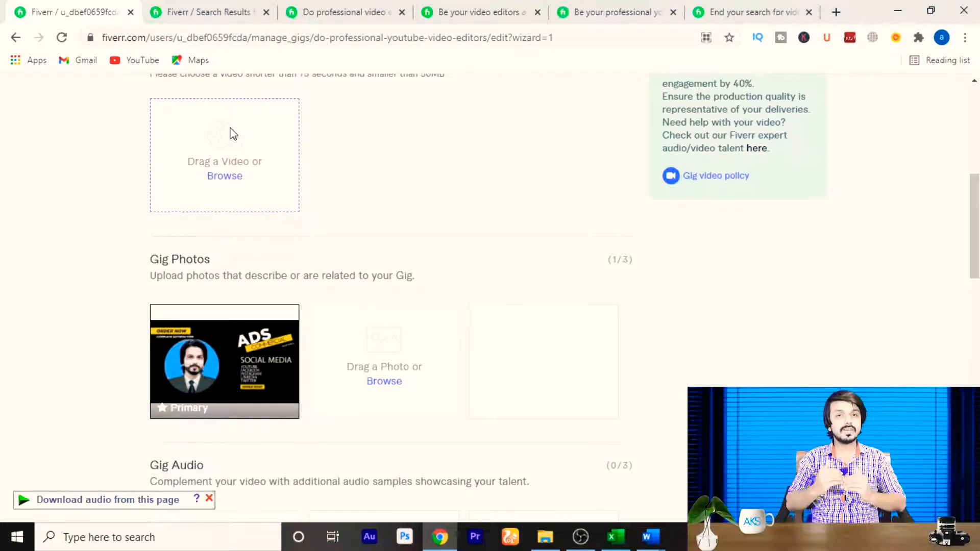
# Tick the declaration that the gallery materials are your own work.
pyautogui.scroll(-10, 232, 134)
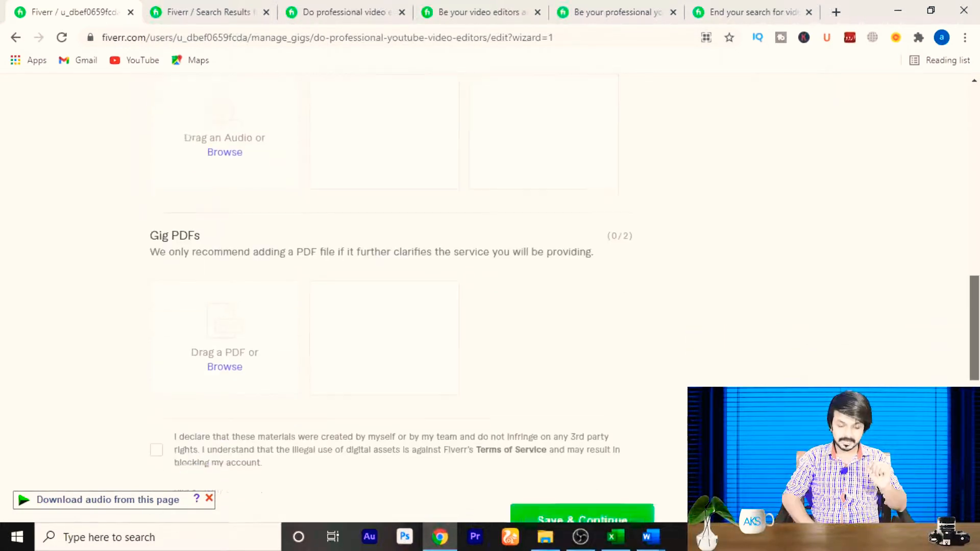
pyautogui.scroll(5, 636, 348)
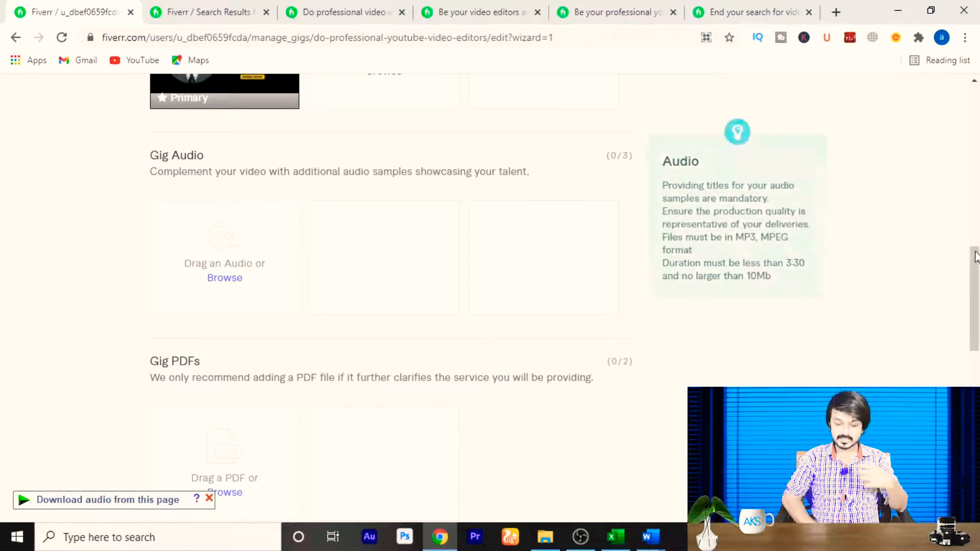
pyautogui.moveTo(976, 265); pyautogui.dragTo(977, 324)
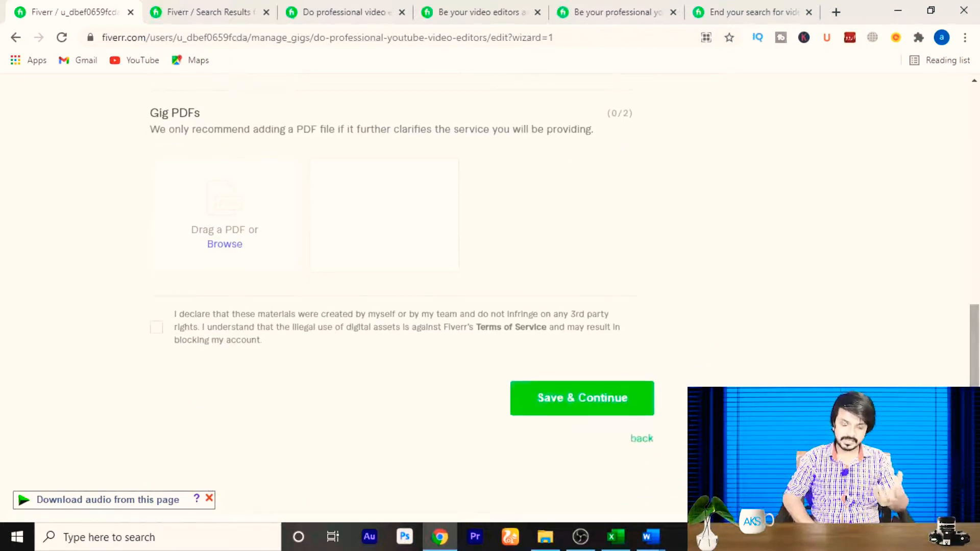
pyautogui.click(156, 337)
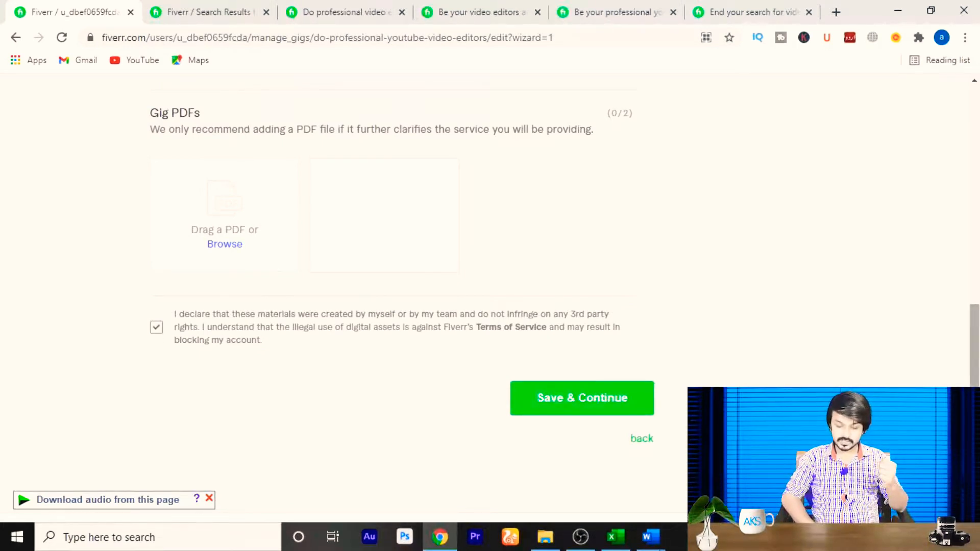
pyautogui.moveTo(975, 357); pyautogui.dragTo(975, 221)
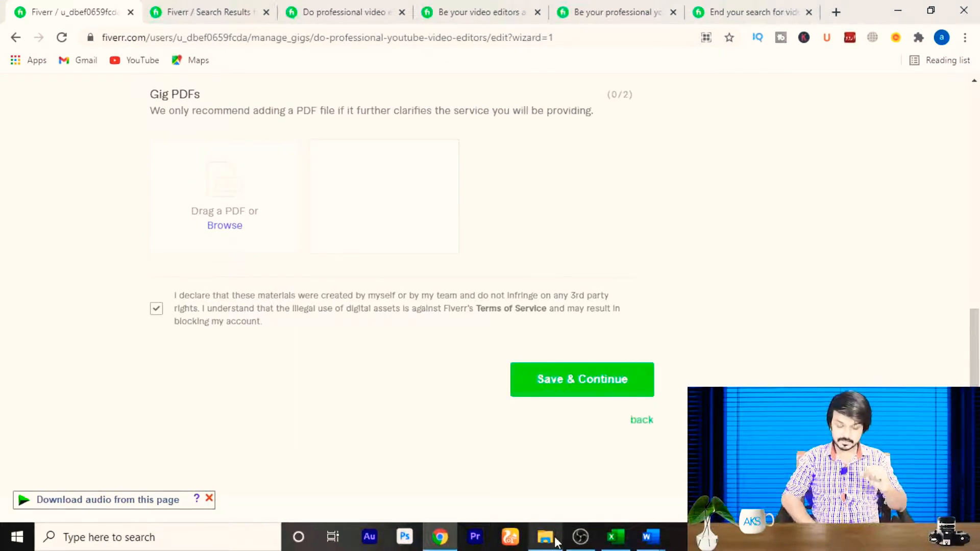
pyautogui.click(556, 540)
pyautogui.click(446, 313)
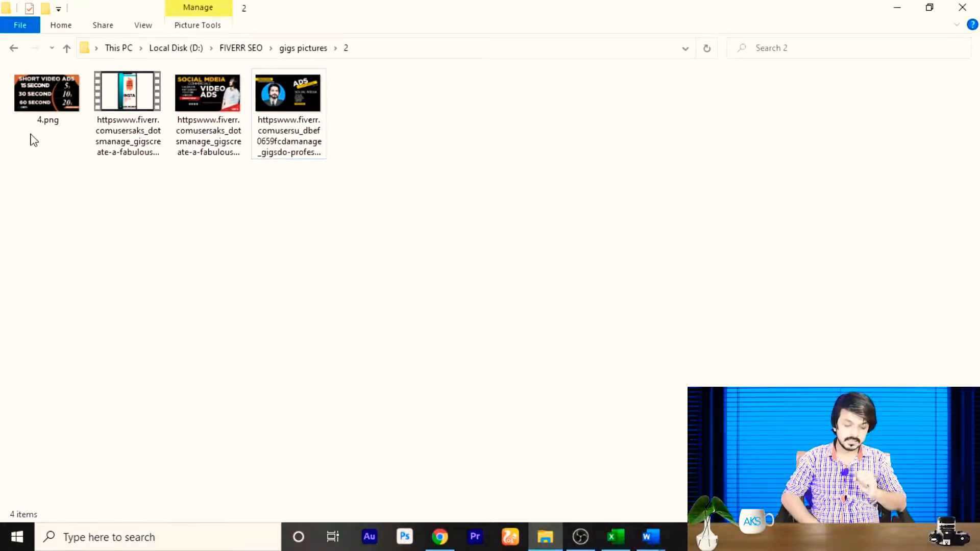
# Preview the 4.png video-ad pricing image, then return to the Fiverr gallery step.
pyautogui.doubleClick(53, 103)
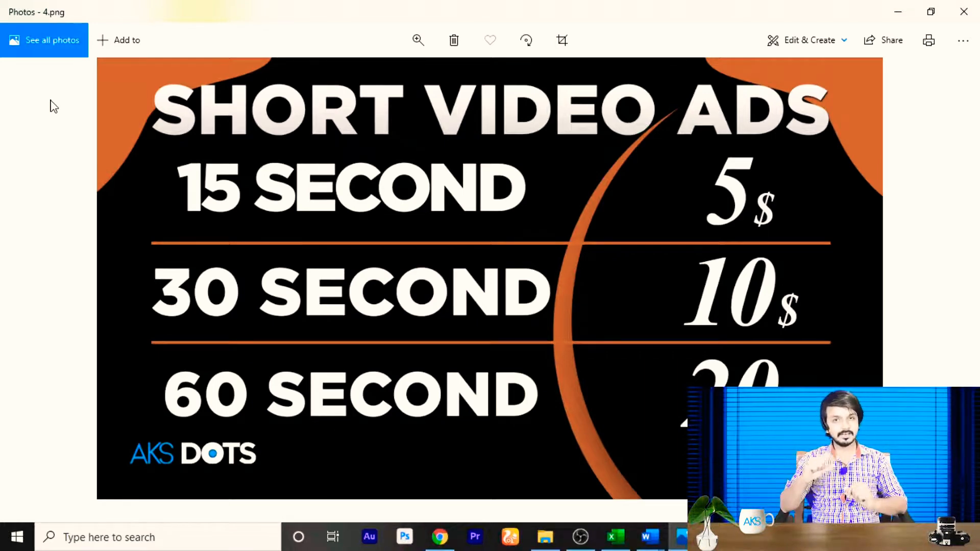
pyautogui.click(964, 11)
pyautogui.click(440, 537)
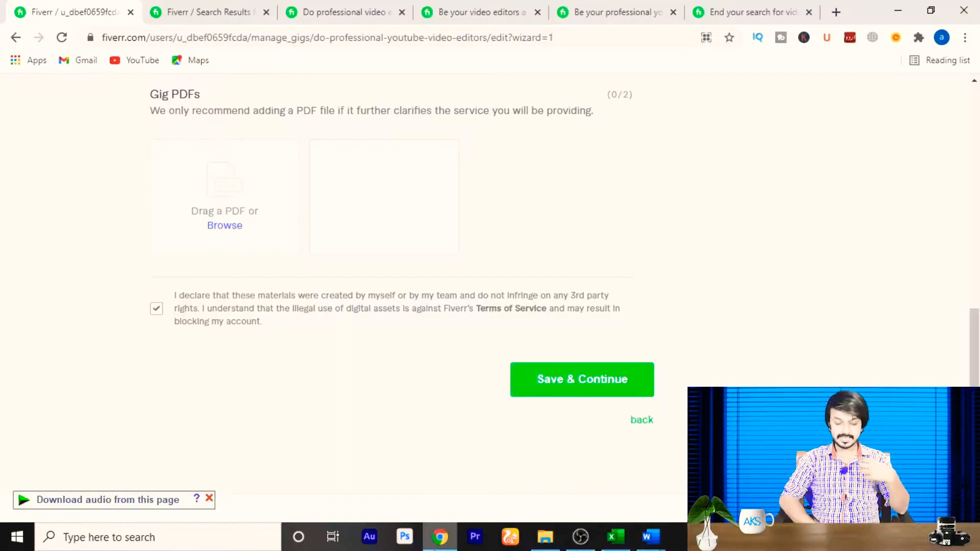
# Upload a video file to the Gig Video slot and save the gallery with it.
pyautogui.click(614, 389)
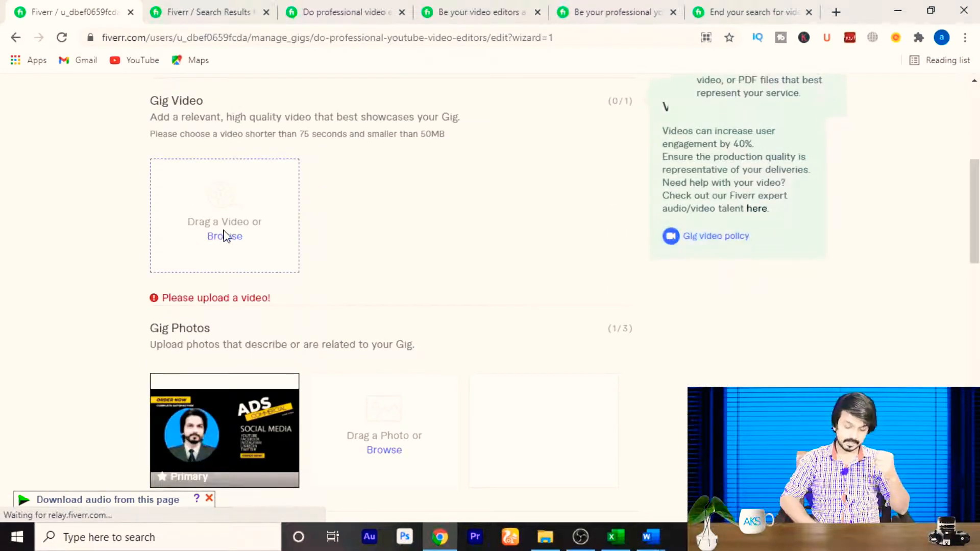
pyautogui.click(225, 236)
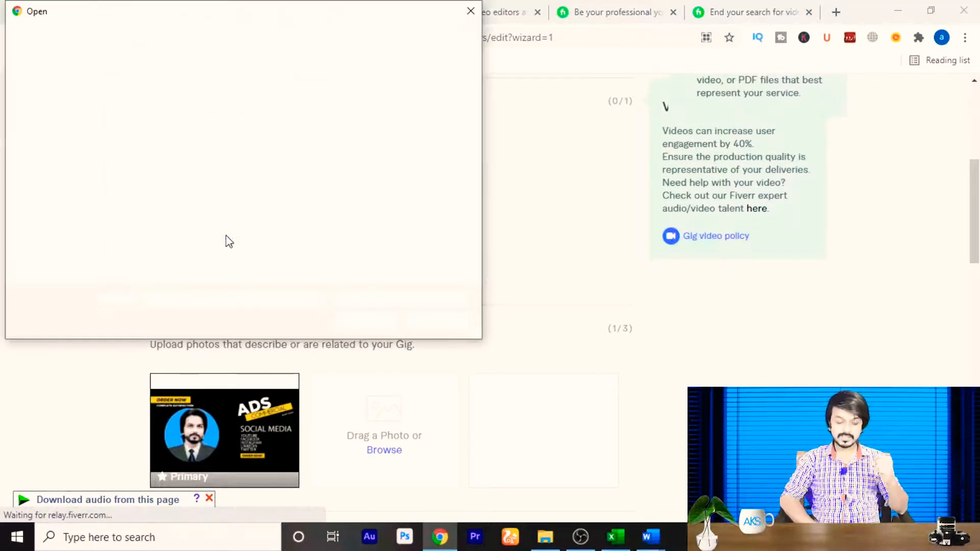
pyautogui.doubleClick(254, 139)
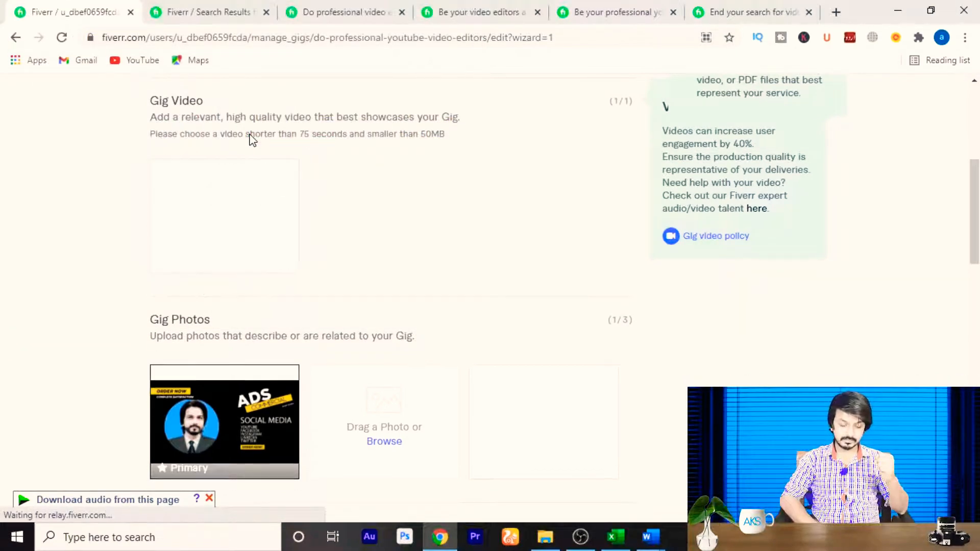
pyautogui.scroll(-10, 562, 389)
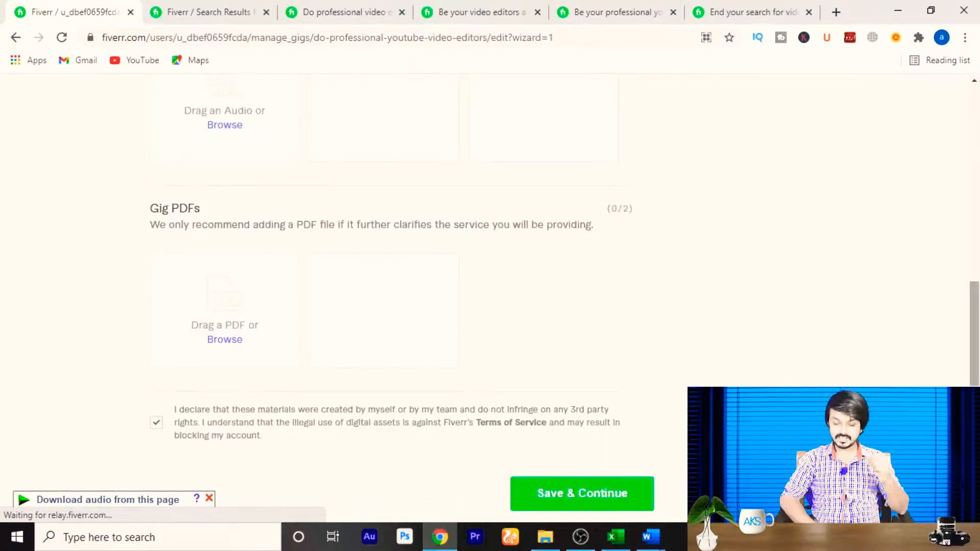
pyautogui.click(595, 497)
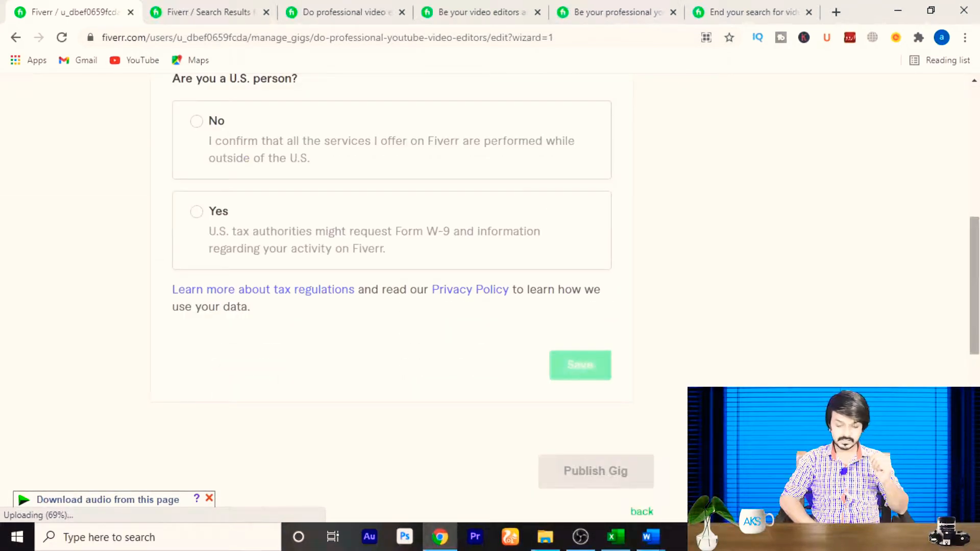
# Answer No to the U.S. person question, save, and dismiss the completion message.
pyautogui.moveTo(975, 286); pyautogui.dragTo(975, 258)
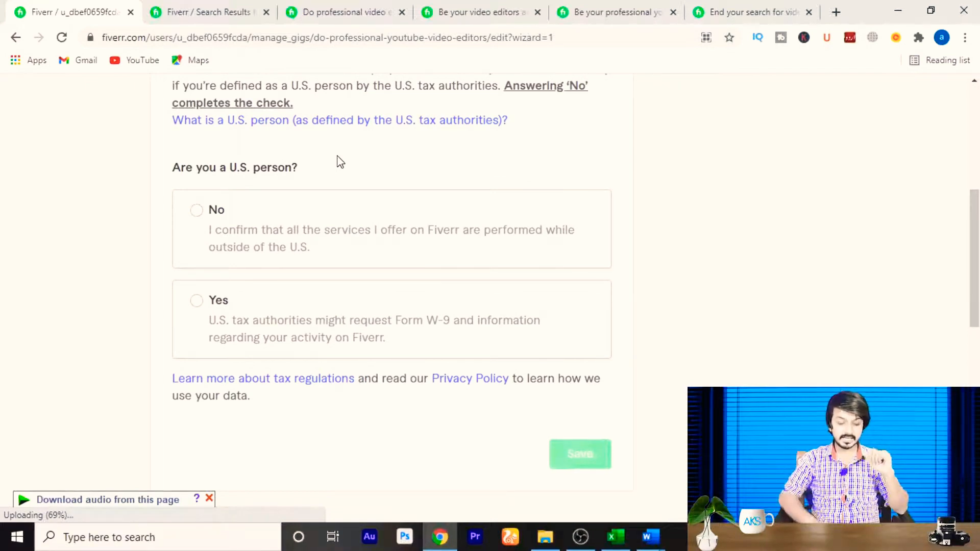
pyautogui.click(201, 212)
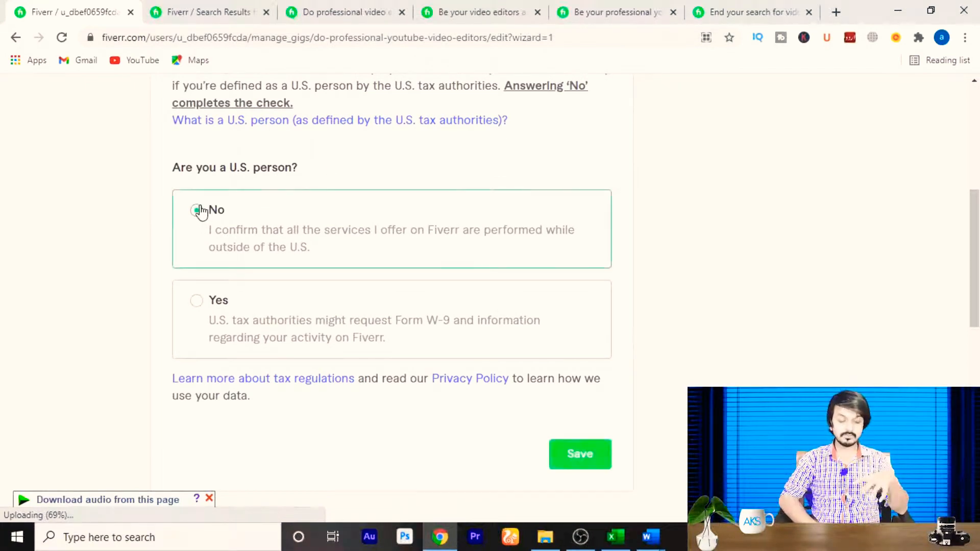
pyautogui.click(579, 464)
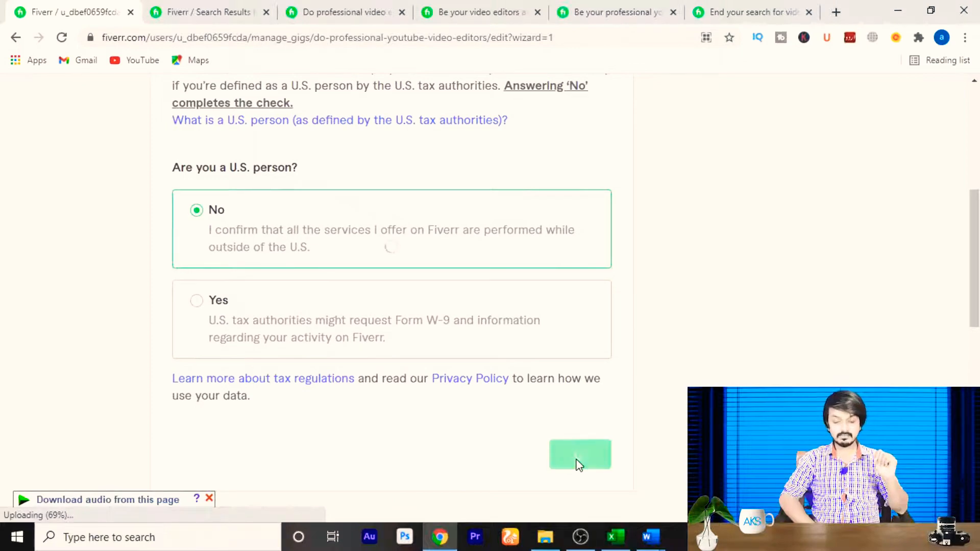
pyautogui.click(491, 383)
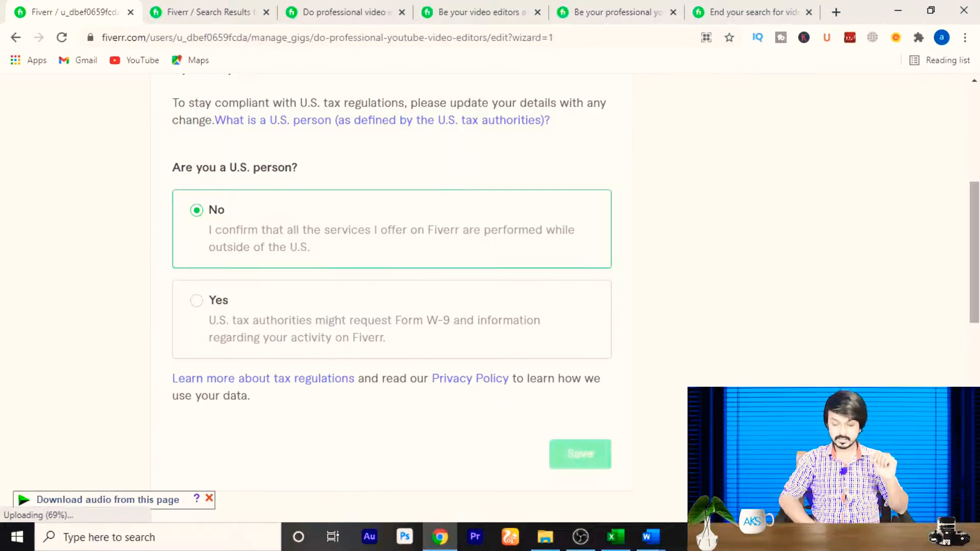
# Publish the 'do professional youtube video editors' gig and finish the setup.
pyautogui.scroll(1, 970, 174)
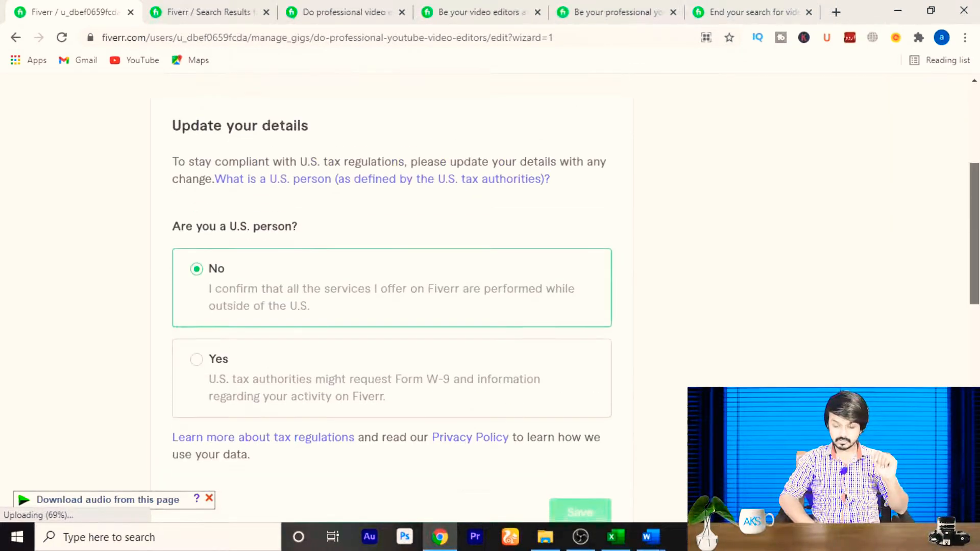
pyautogui.moveTo(975, 234); pyautogui.dragTo(974, 373)
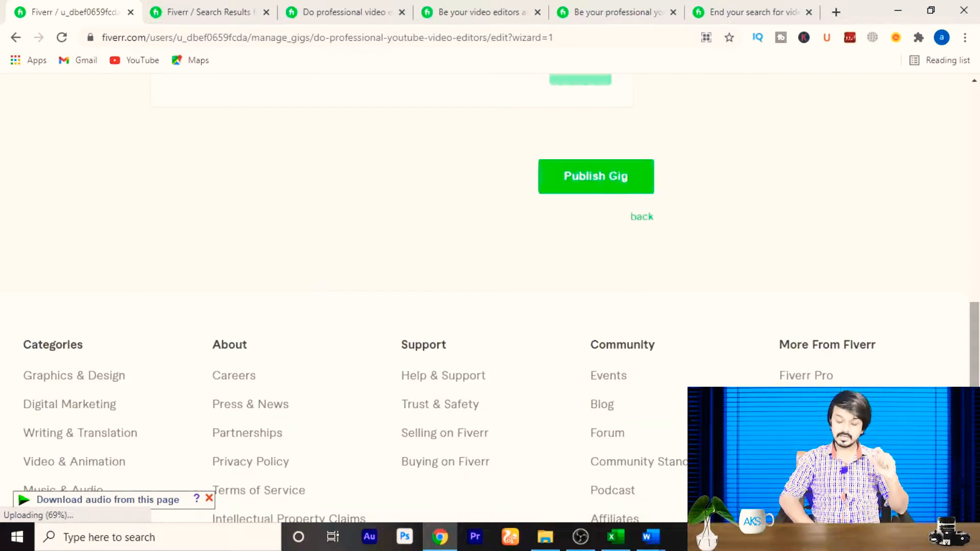
pyautogui.click(621, 190)
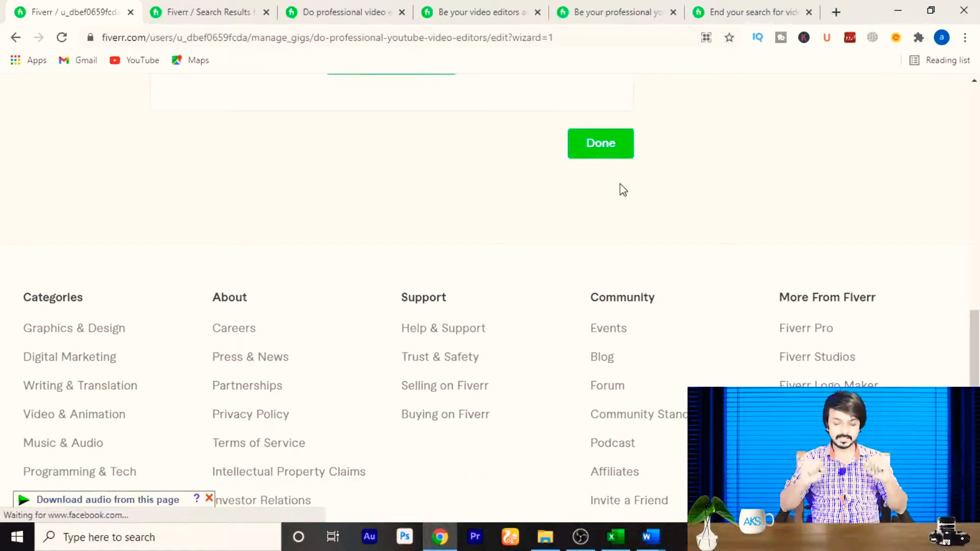
pyautogui.click(591, 149)
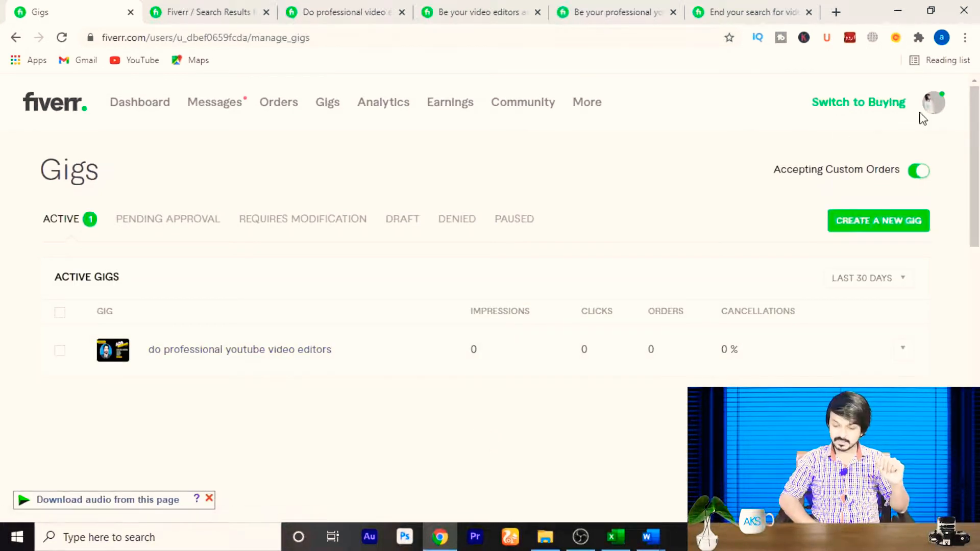
# Go to the seller profile page through the avatar's Profile option.
pyautogui.click(935, 107)
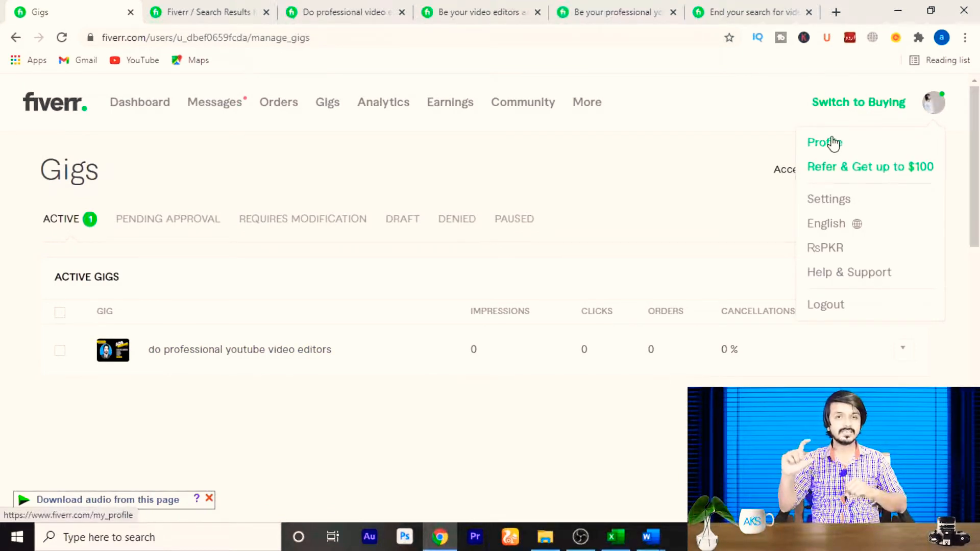
pyautogui.click(834, 144)
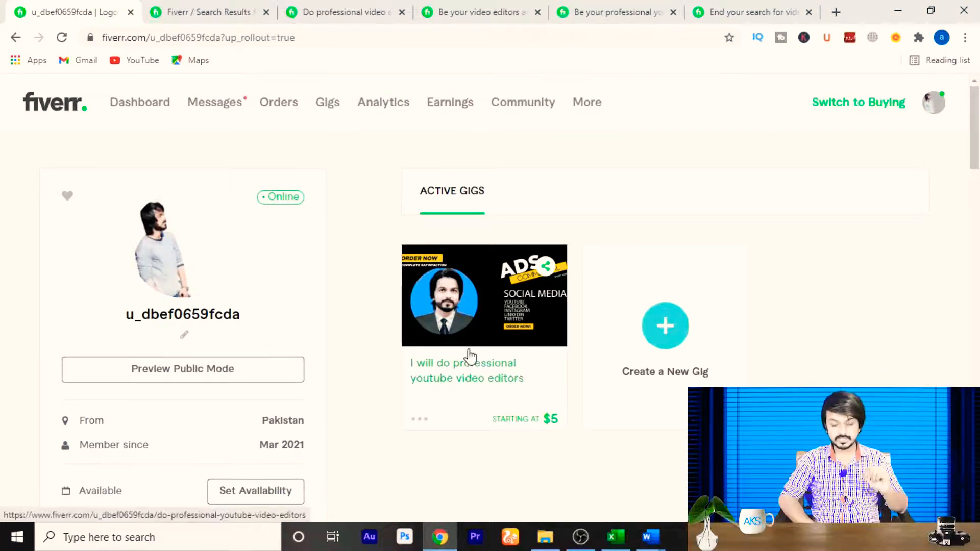
# Open the 'I will do professional youtube video editors' gig page and scroll to About This Gig.
pyautogui.click(452, 368)
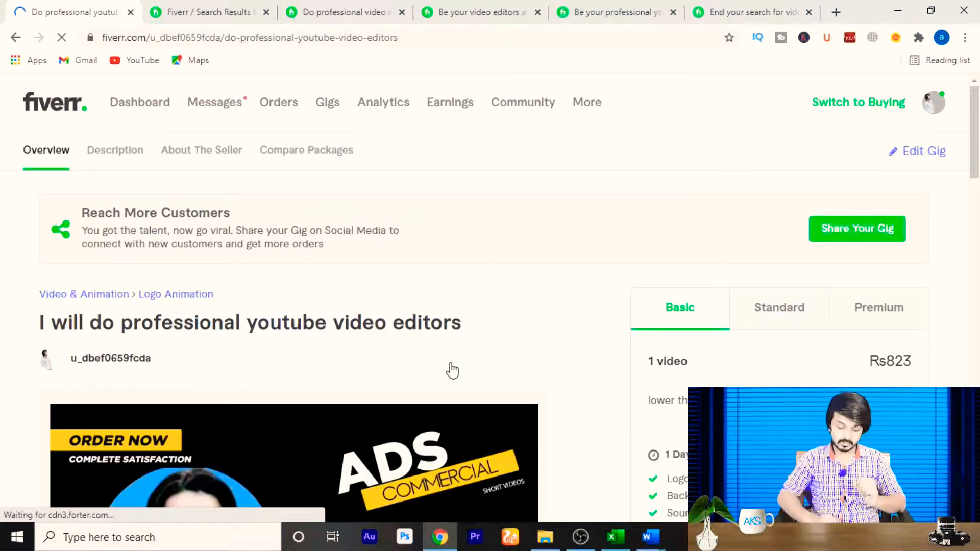
pyautogui.scroll(-3, 977, 162)
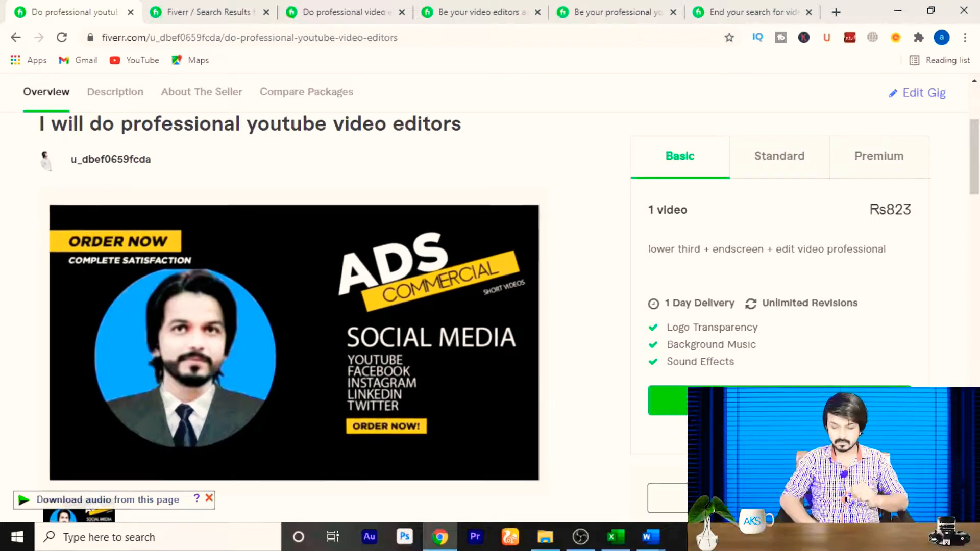
pyautogui.moveTo(976, 157); pyautogui.dragTo(975, 227)
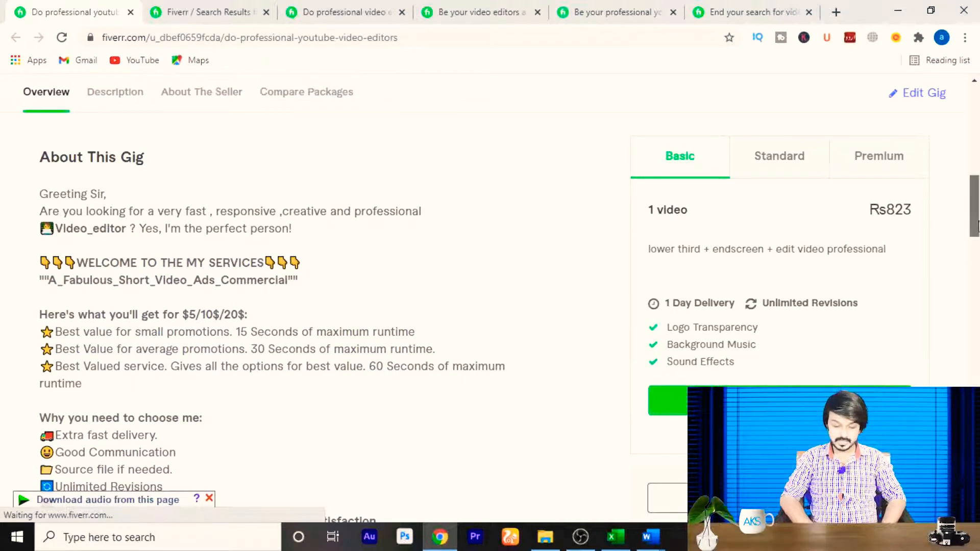
pyautogui.click(976, 255)
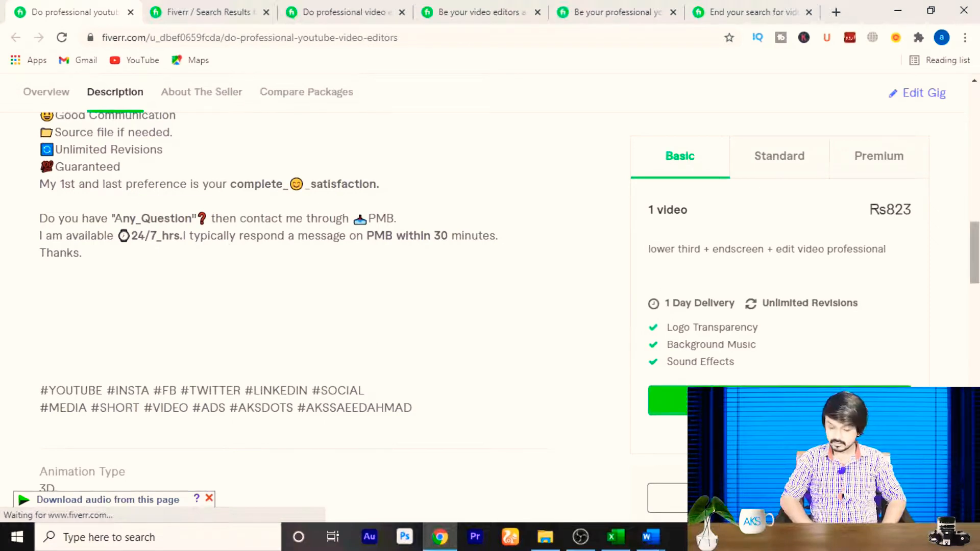
pyautogui.scroll(-2, 975, 252)
pyautogui.scroll(-15, 976, 253)
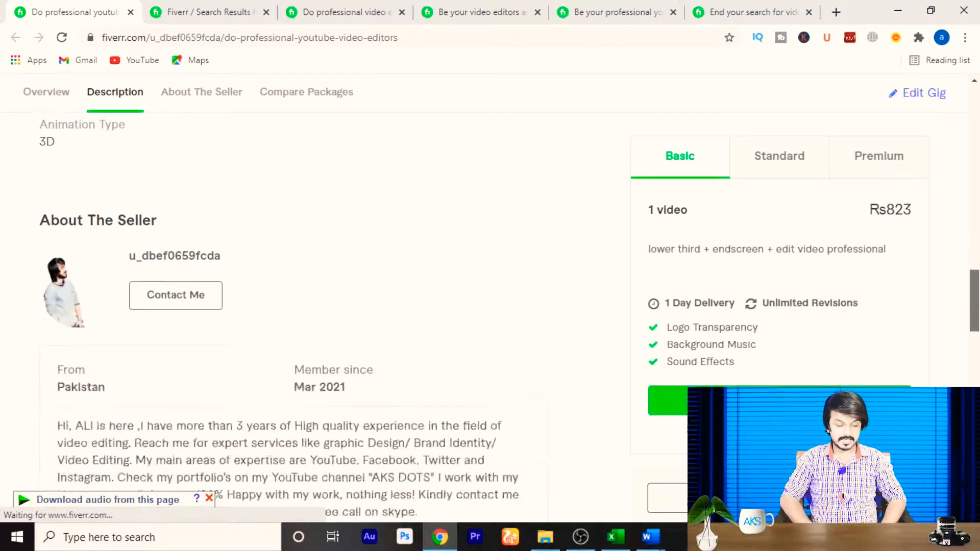
pyautogui.scroll(3, 490, 307)
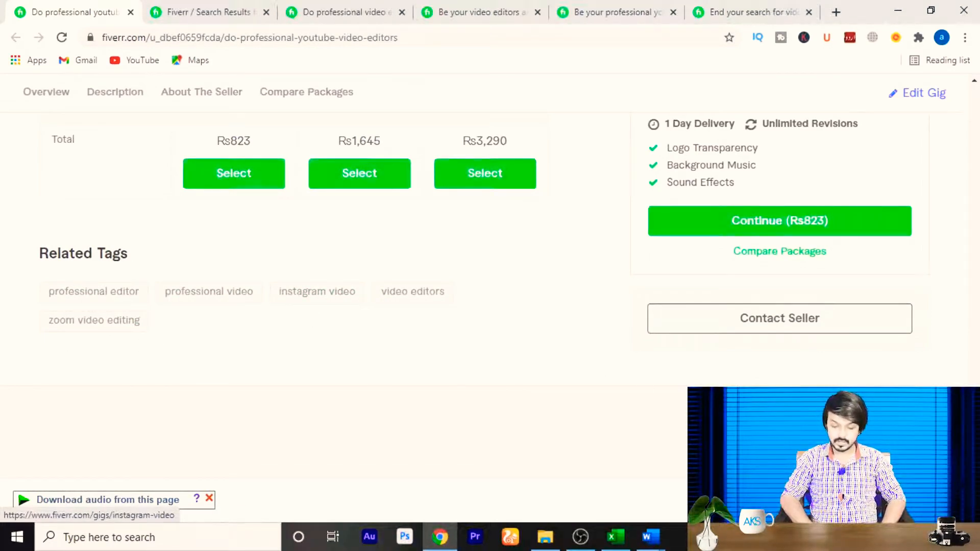
pyautogui.scroll(12, 645, 394)
pyautogui.scroll(1, 646, 393)
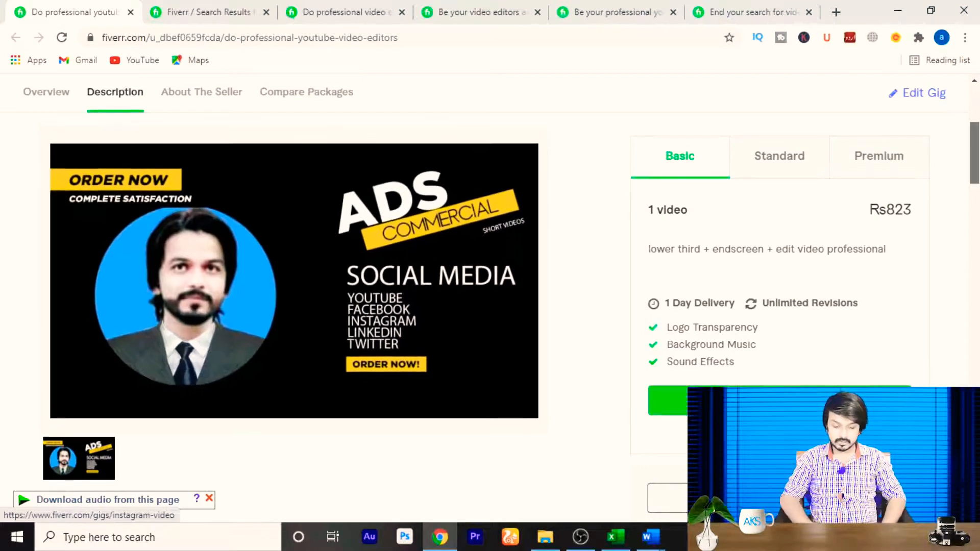
pyautogui.scroll(2, 669, 148)
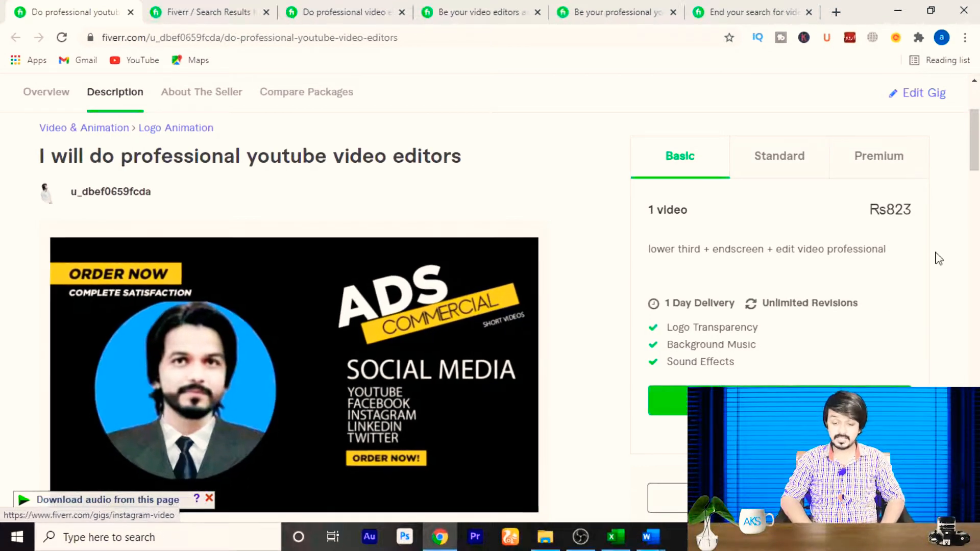
pyautogui.moveTo(975, 140); pyautogui.dragTo(975, 218)
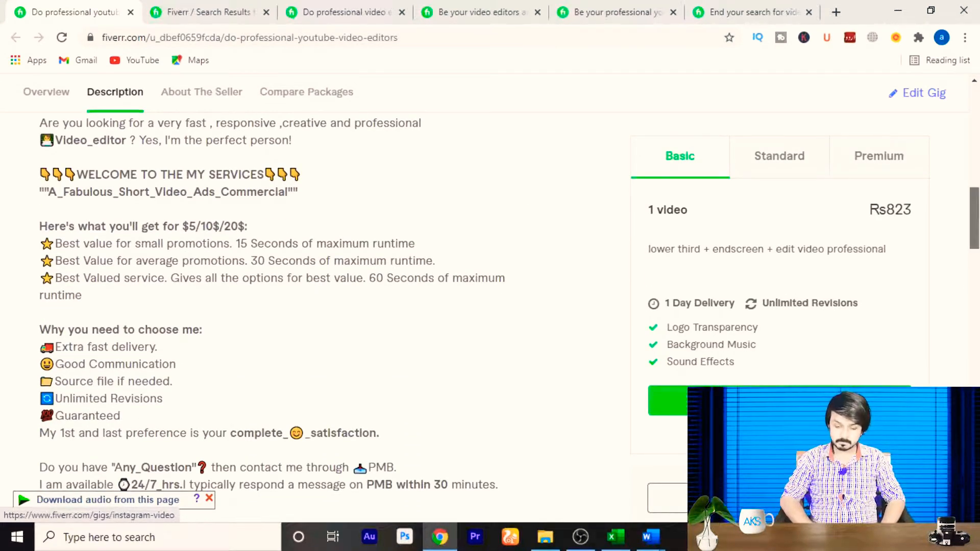
pyautogui.moveTo(975, 220)
pyautogui.mouseDown()
pyautogui.moveTo(975, 289)
pyautogui.moveTo(975, 204)
pyautogui.mouseUp()
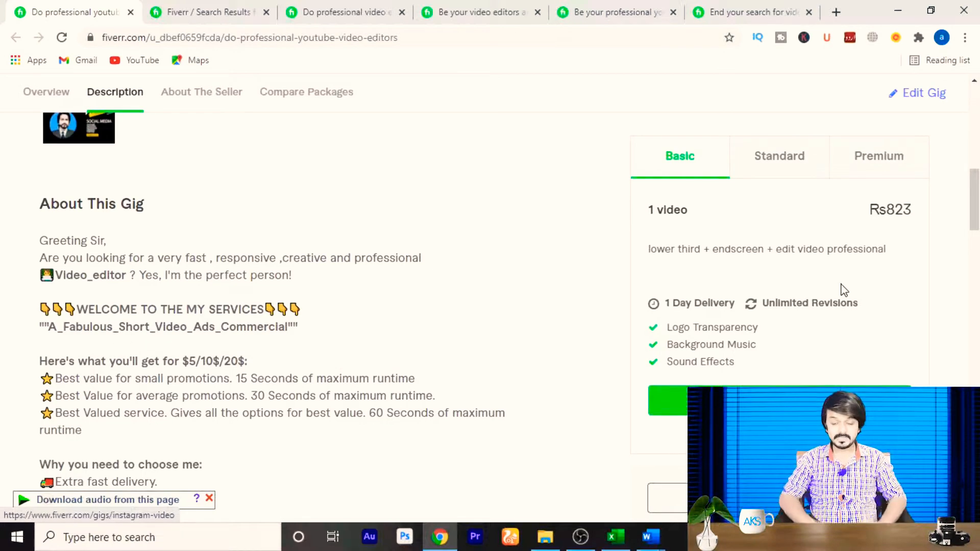
pyautogui.scroll(6, 842, 286)
pyautogui.moveTo(408, 243)
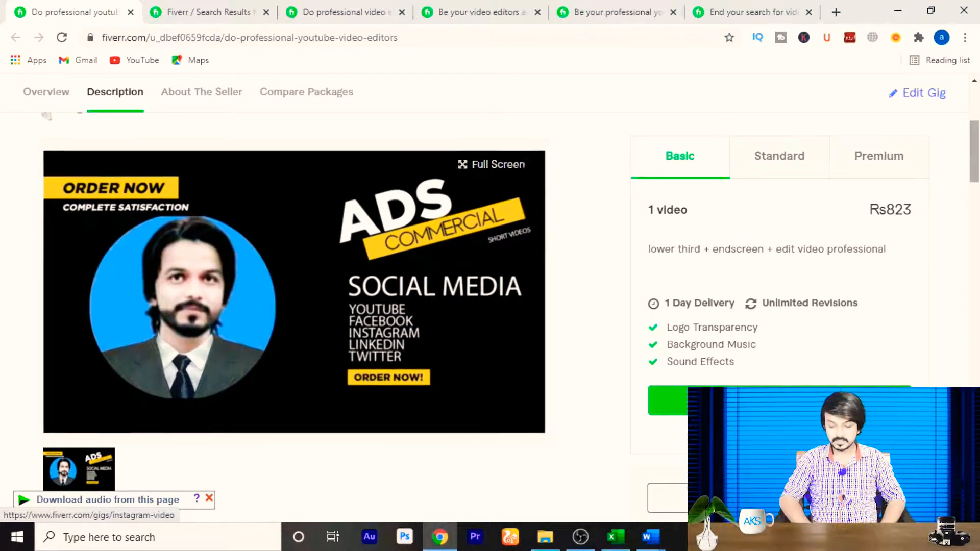
pyautogui.scroll(-5, 431, 287)
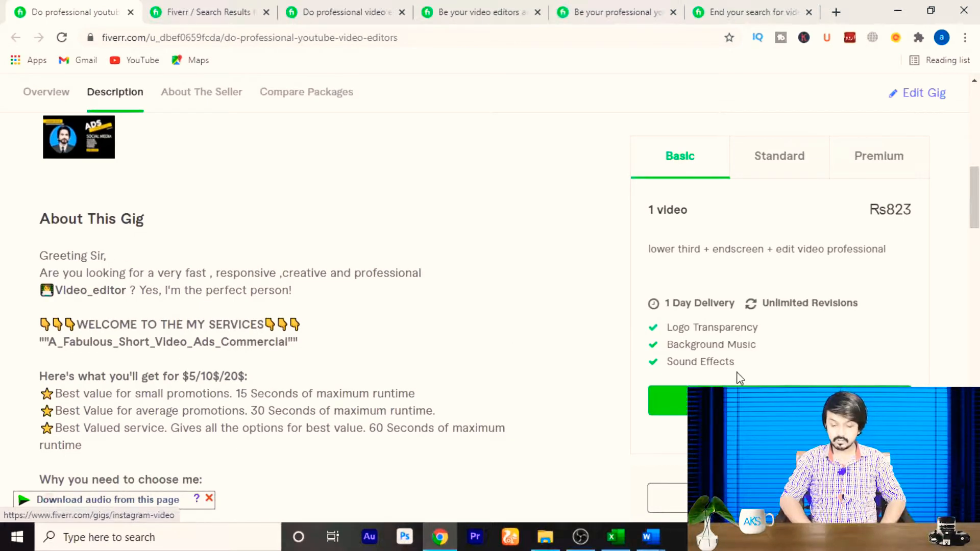
pyautogui.scroll(5, 741, 378)
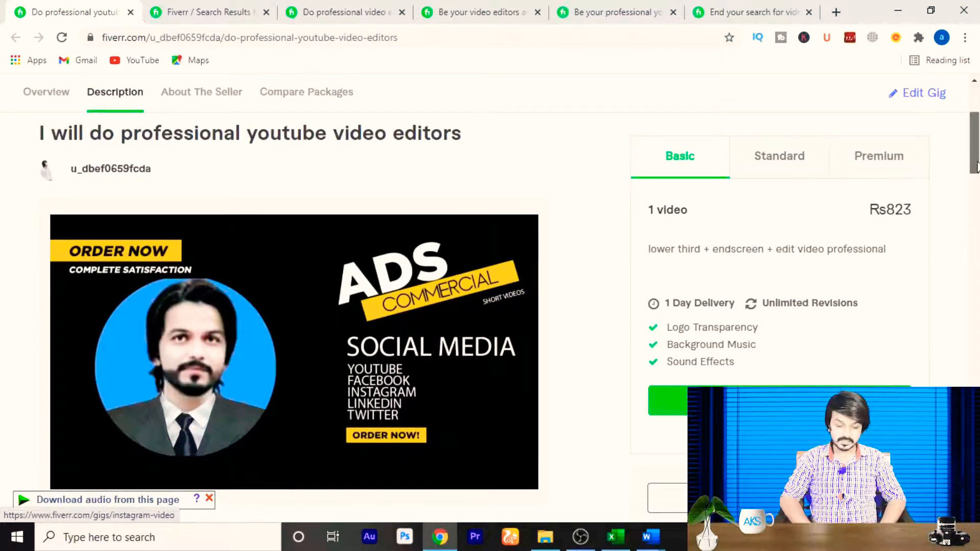
pyautogui.scroll(-12, 306, 307)
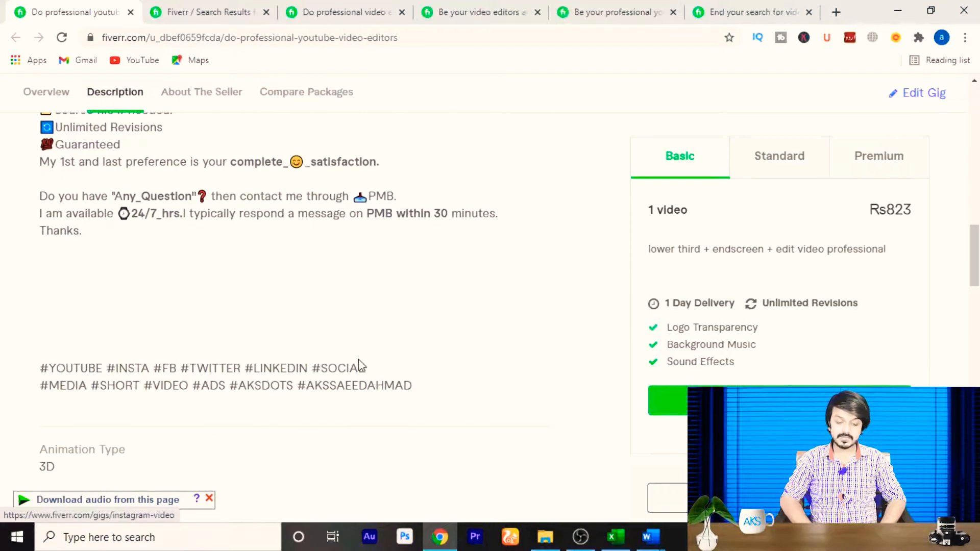
pyautogui.scroll(12, 300, 350)
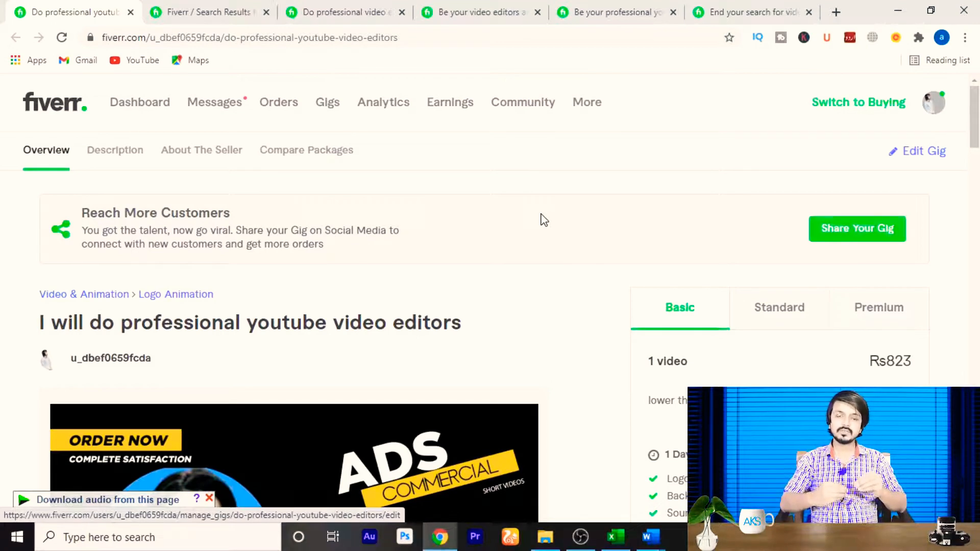
# Select the gig URL ending in do-professional-youtube-video-editors from the Edit Gig page.
pyautogui.click(909, 163)
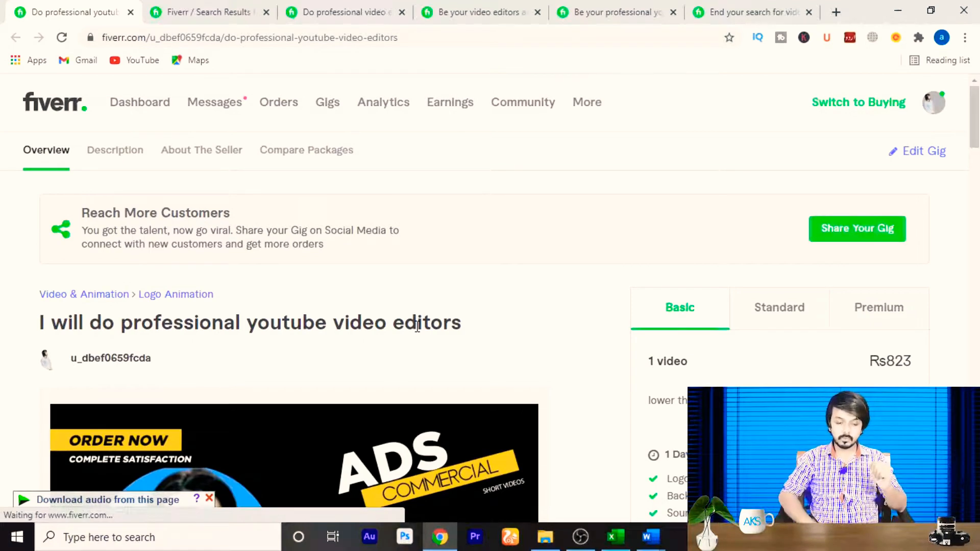
pyautogui.click(413, 38)
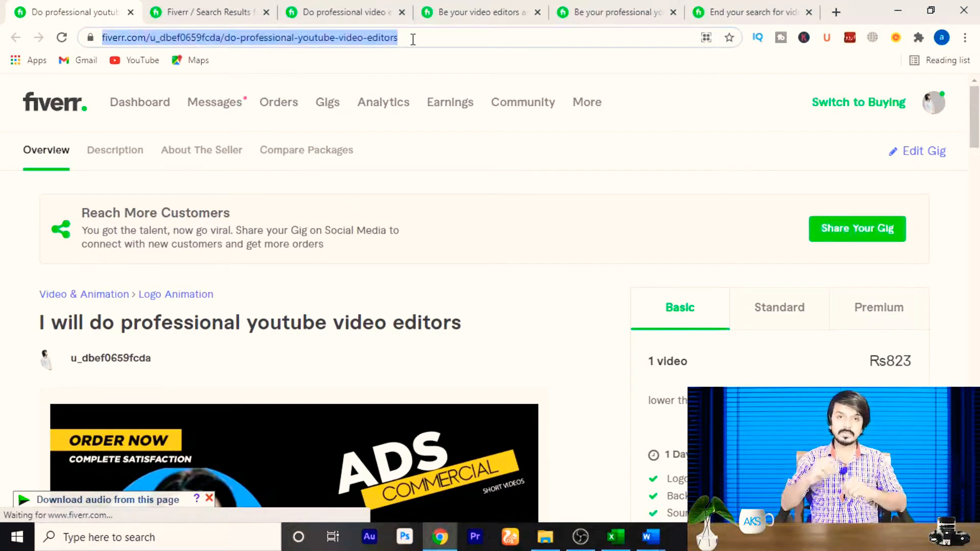